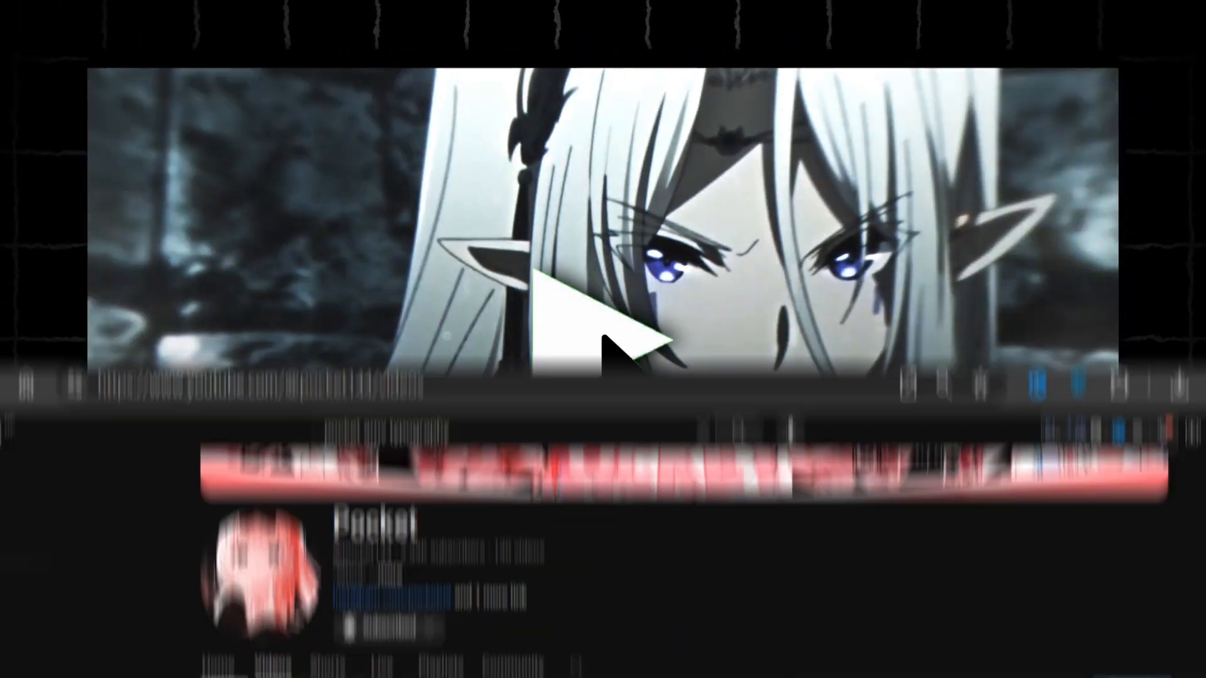
scroll(603, 401, down, 5)
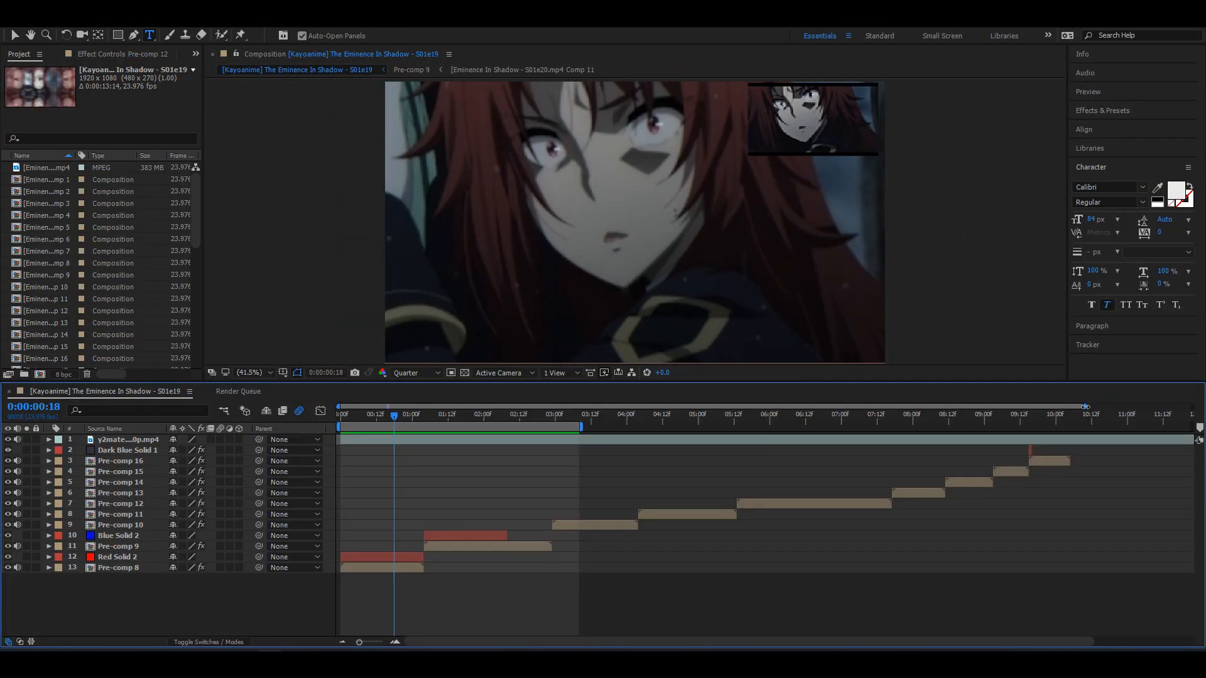
- Center-align the paragraph of the "WHO'S RUNNING?" text layer
scroll(592, 424, up, 5)
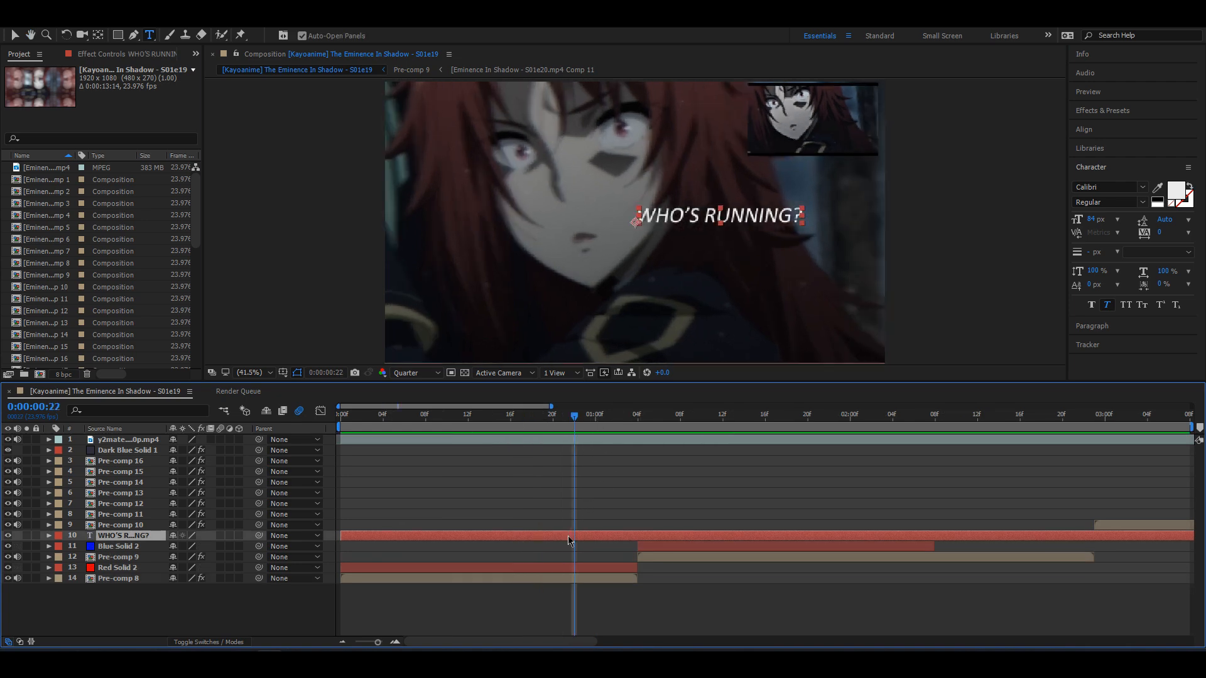
click(1092, 325)
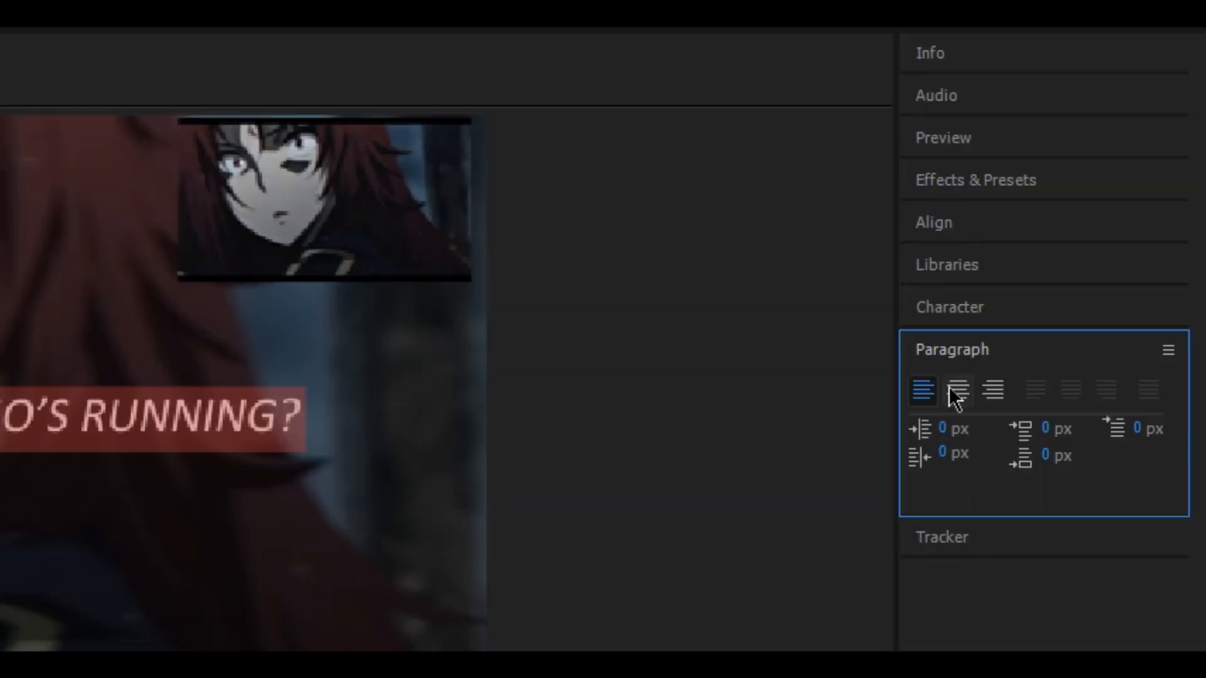
click(953, 394)
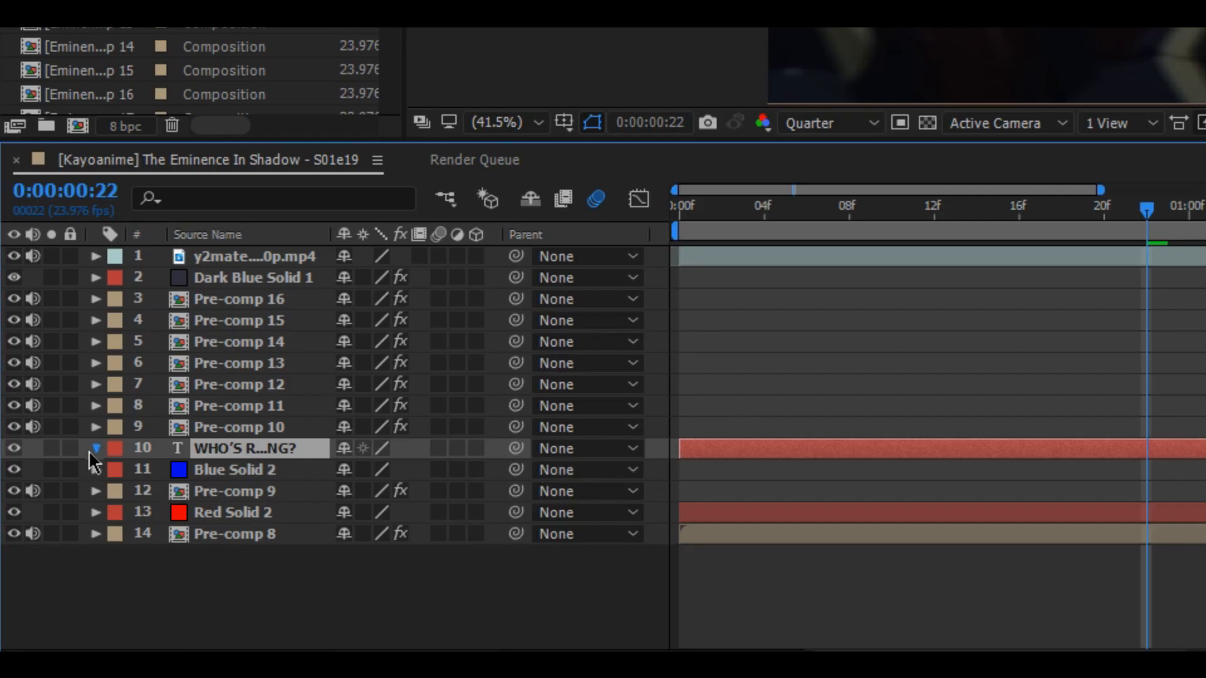
- Add a Tracking animator to the WHO'S RUNNING? layer and keyframe its Tracking Amount at 0 at 0:00:00:22
click(93, 449)
click(489, 470)
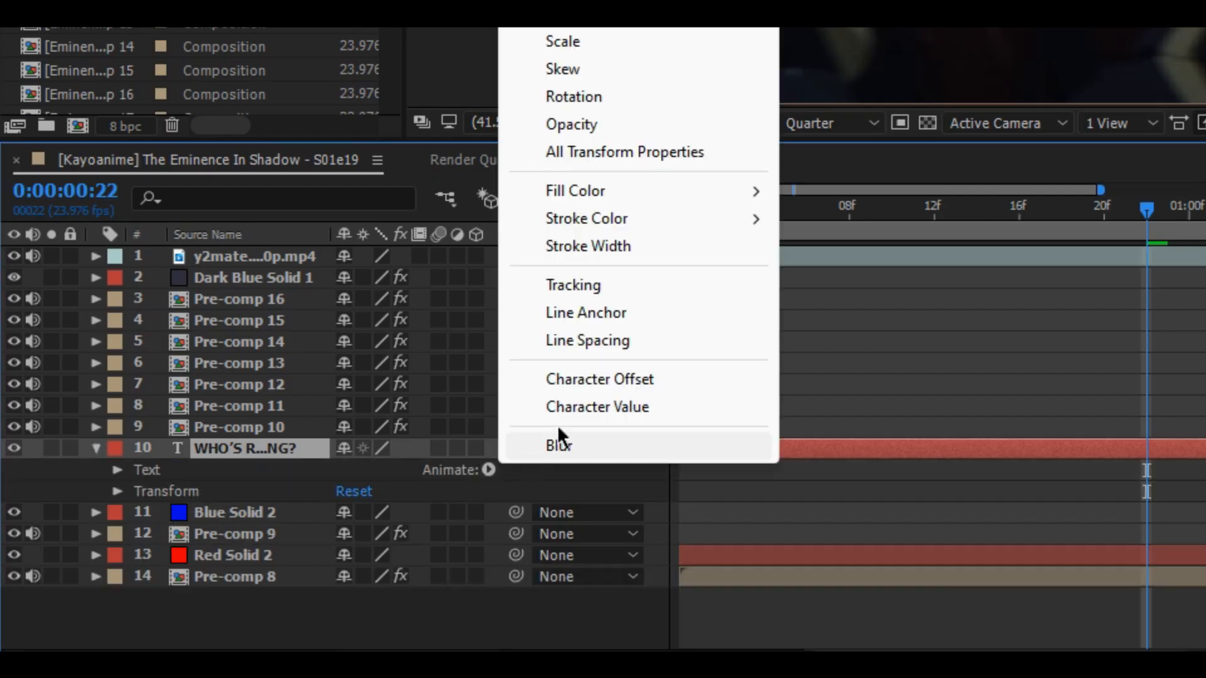
click(569, 287)
click(550, 500)
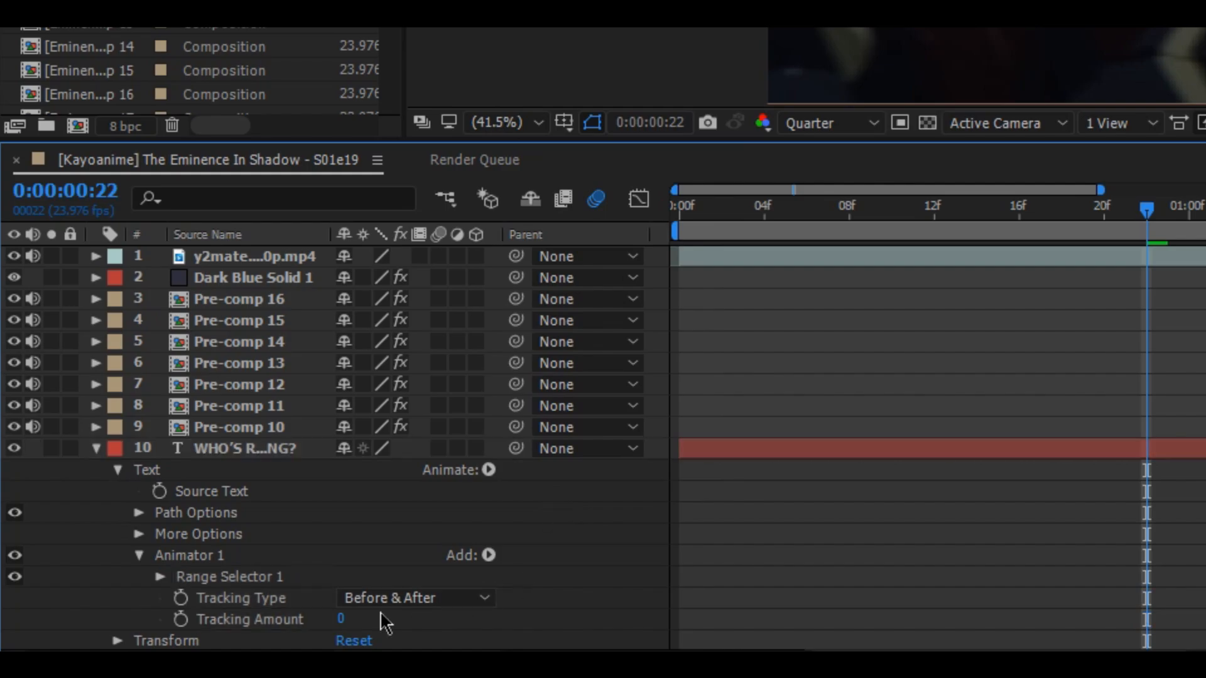
scroll(292, 610, down, 1)
click(181, 619)
scroll(1129, 490, down, 1)
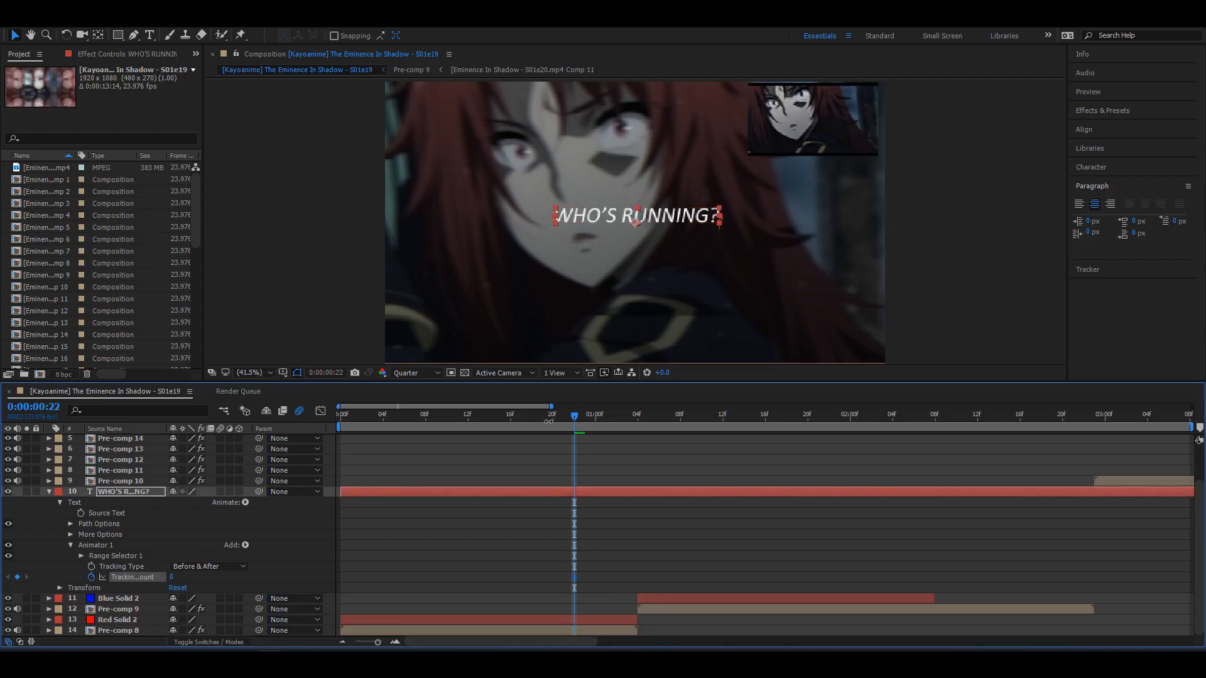
- Set the Tracking Amount to 70 at 0:00:02:02 and ease both tracking keyframes
drag(573, 416, 872, 416)
key(space)
drag(173, 577, 226, 581)
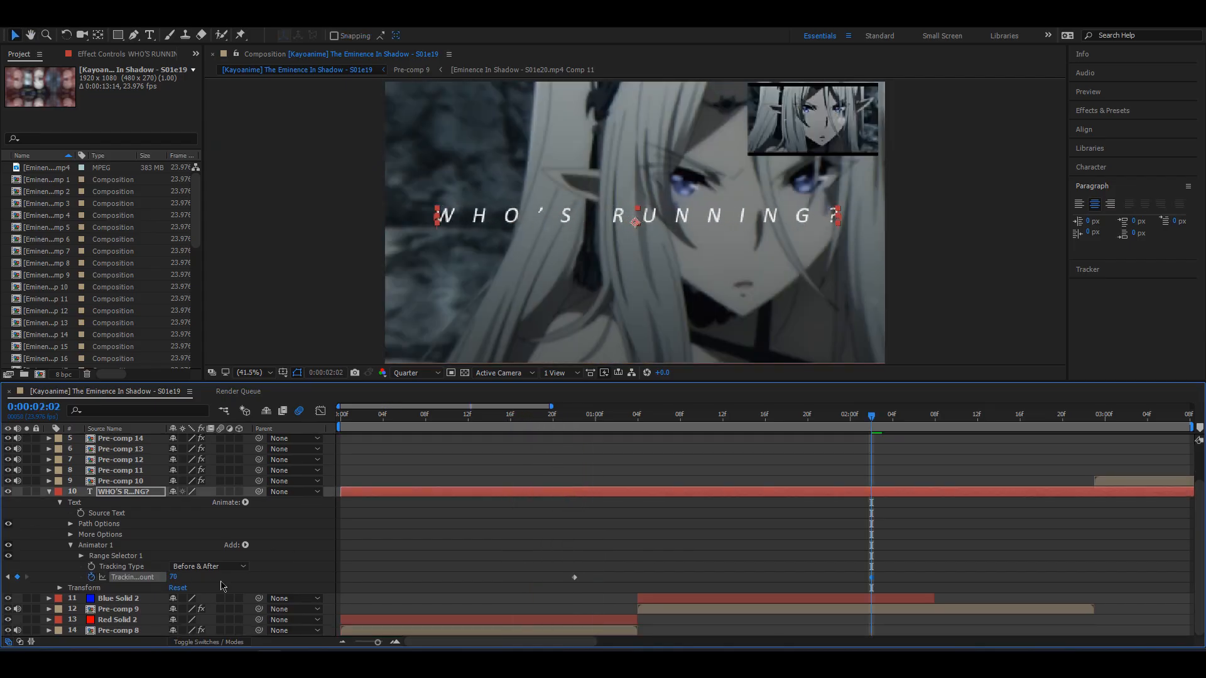
drag(566, 558, 908, 603)
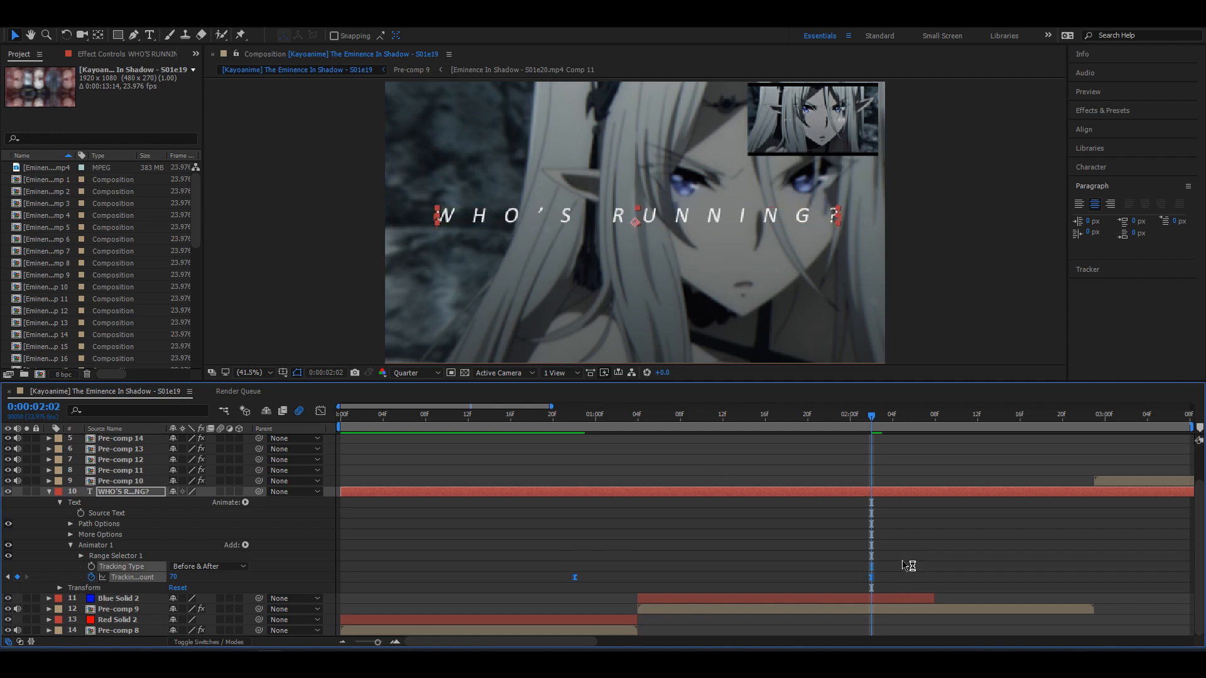
key(space)
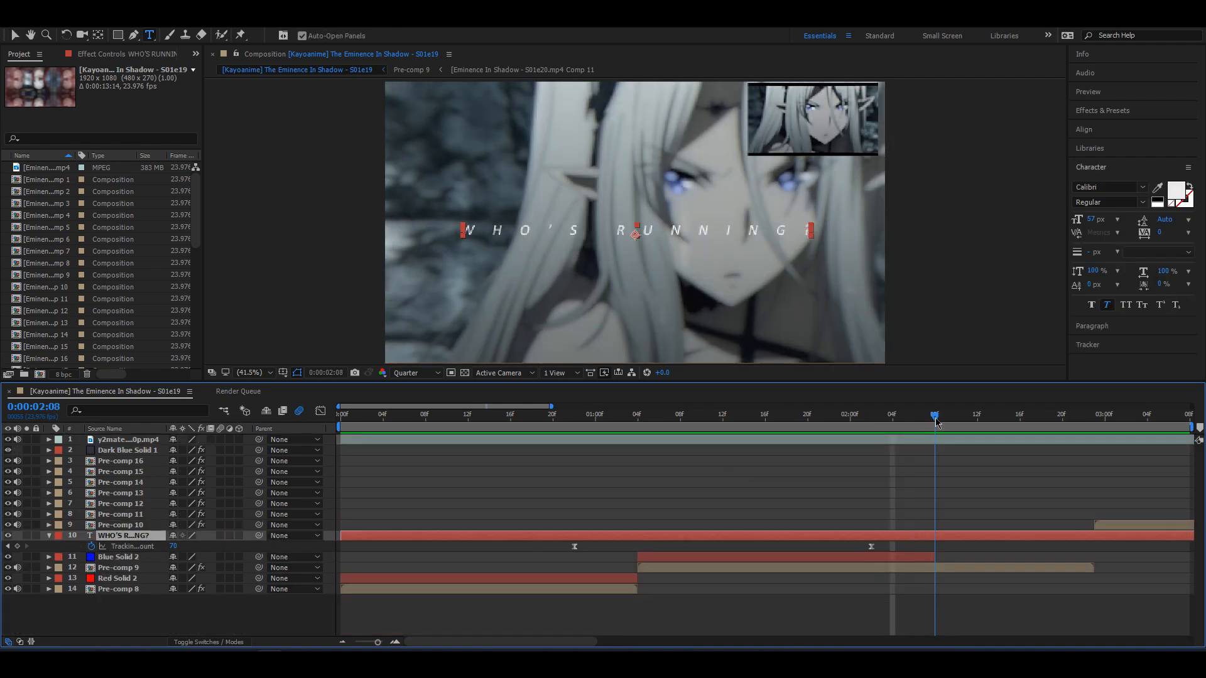
- Set the Tracking Amount to about -8 at 0:00:02:15 and move that keyframe to the end of Pre-comp 9
key(space)
click(1011, 416)
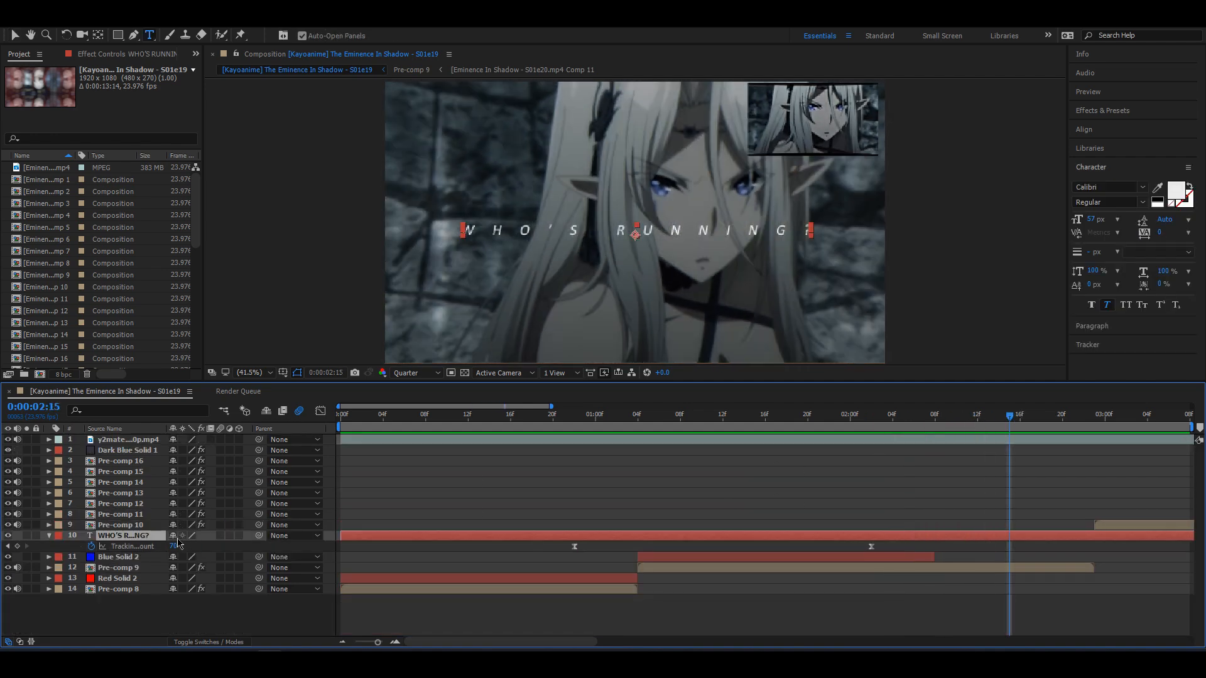
drag(174, 547, 146, 547)
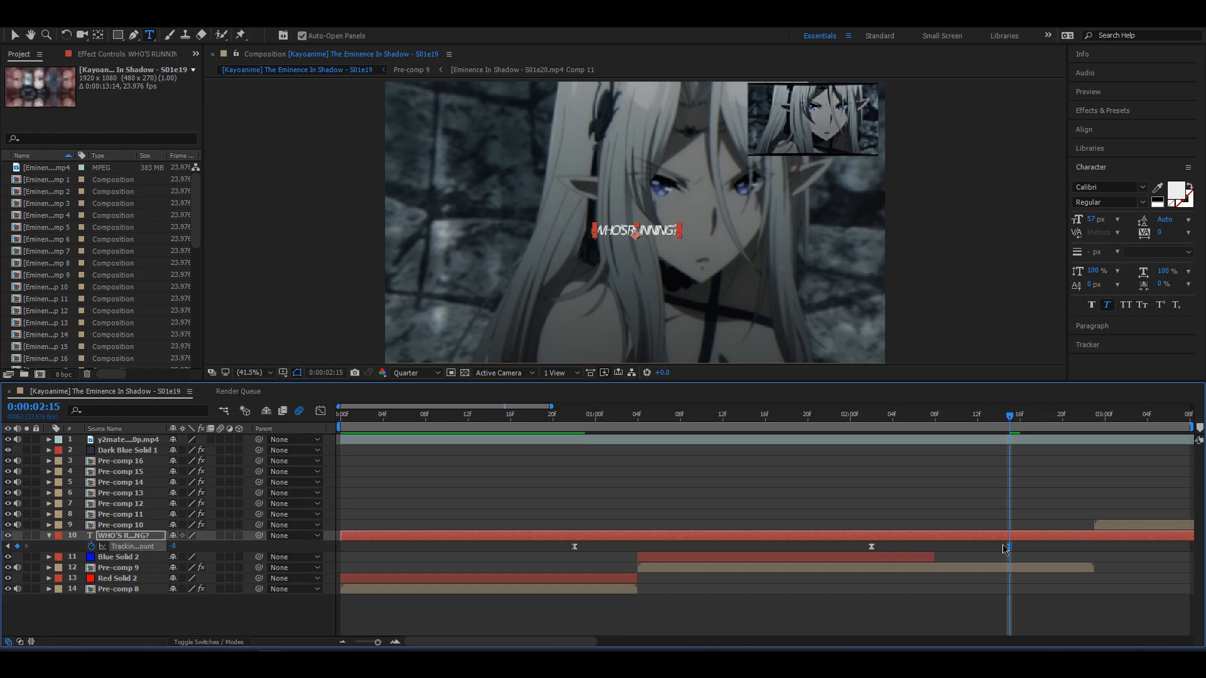
drag(1010, 547, 1093, 547)
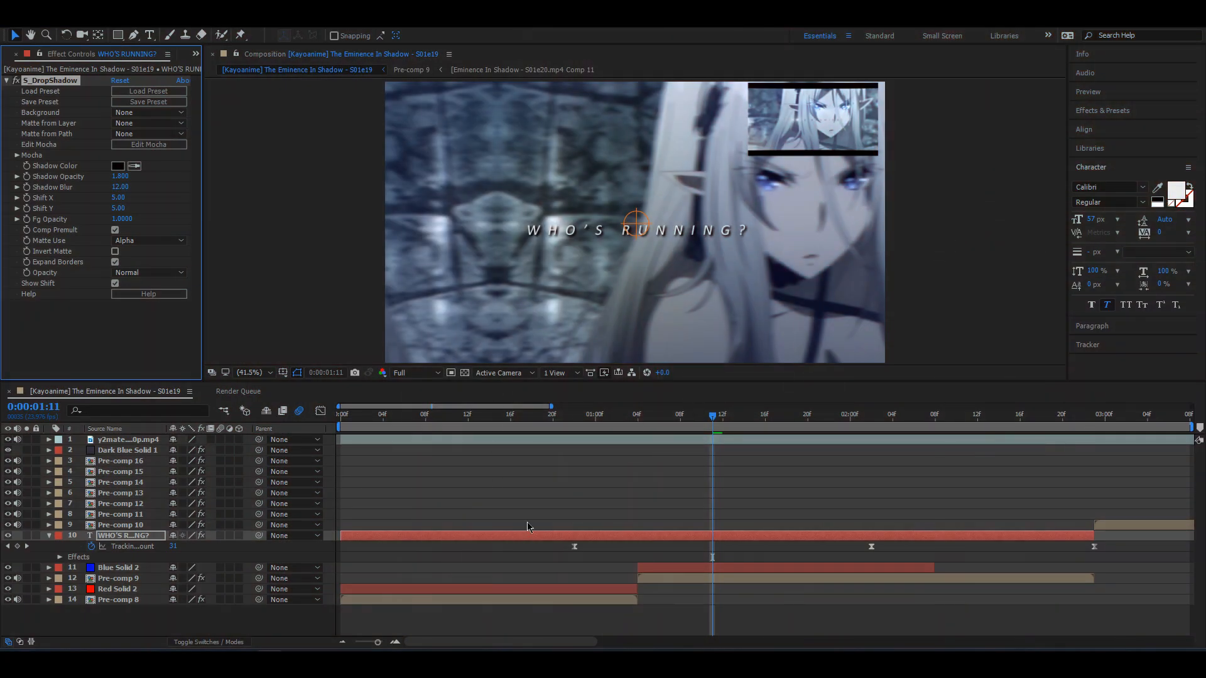
- Pre-compose the WHO'S RUNNING? text layer as "WHO'S RUNNING? Comp 1", moving all attributes into the new composition
right_click(544, 540)
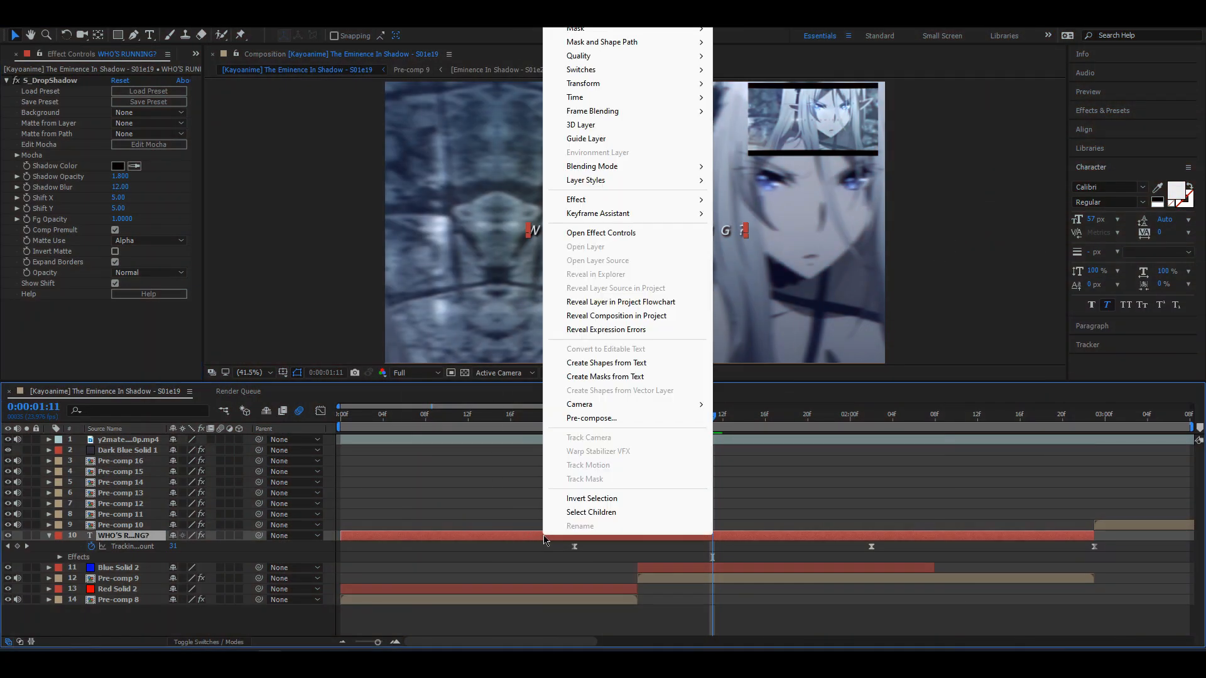
click(589, 417)
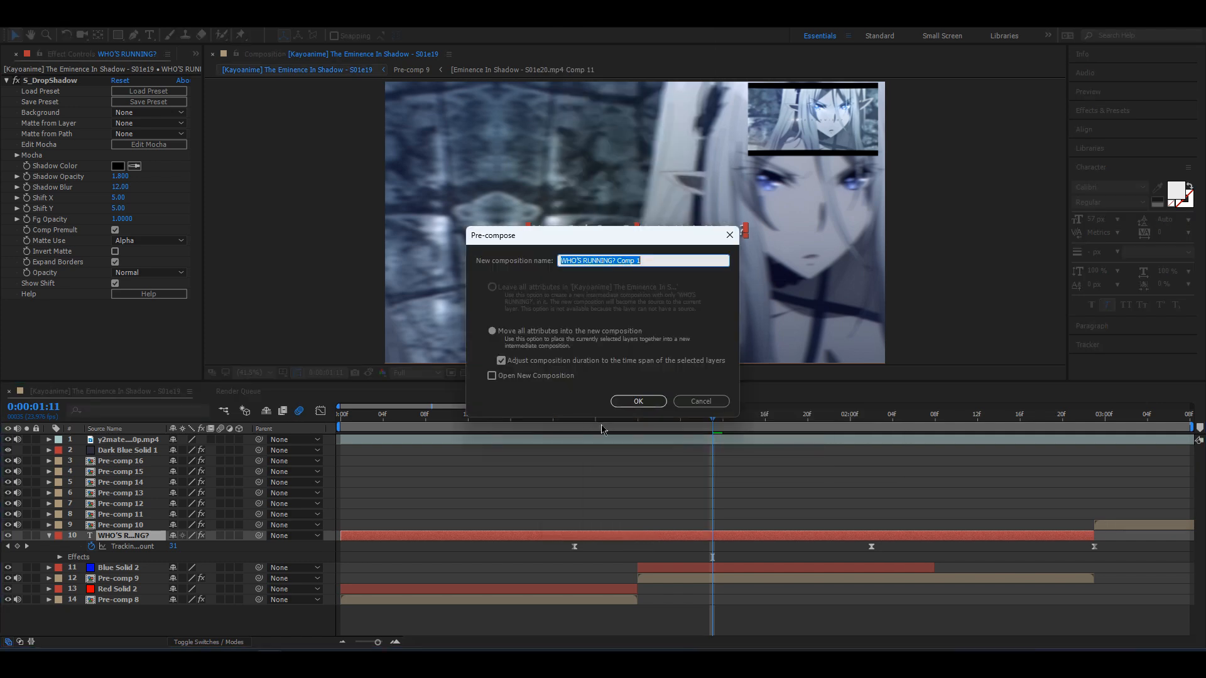
click(638, 402)
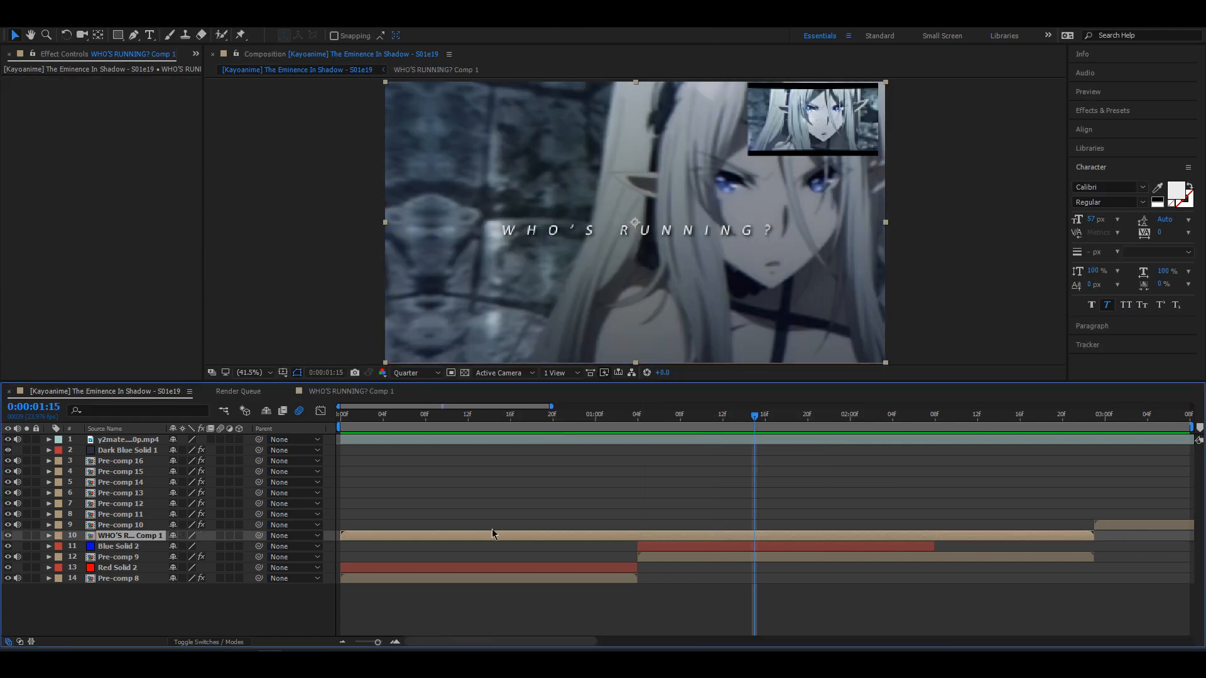
double_click(487, 534)
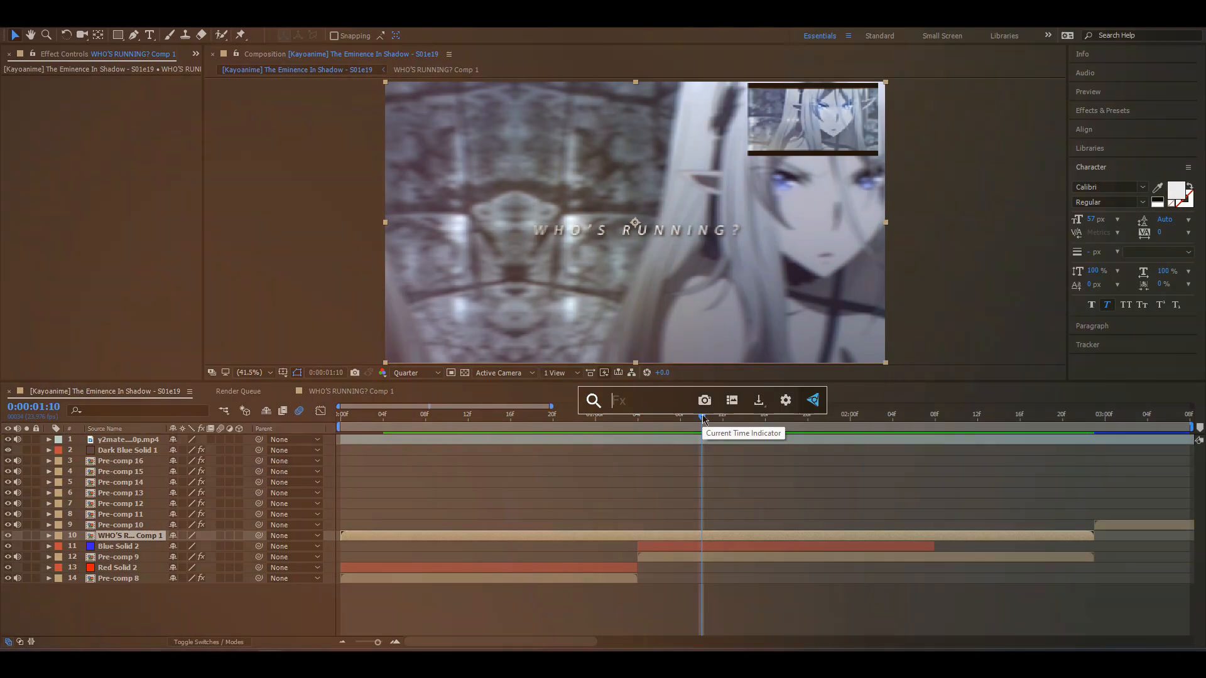
- Apply the CC Light Sweep effect to the WHO'S RUNNING? Comp 1 layer
text(cc li)
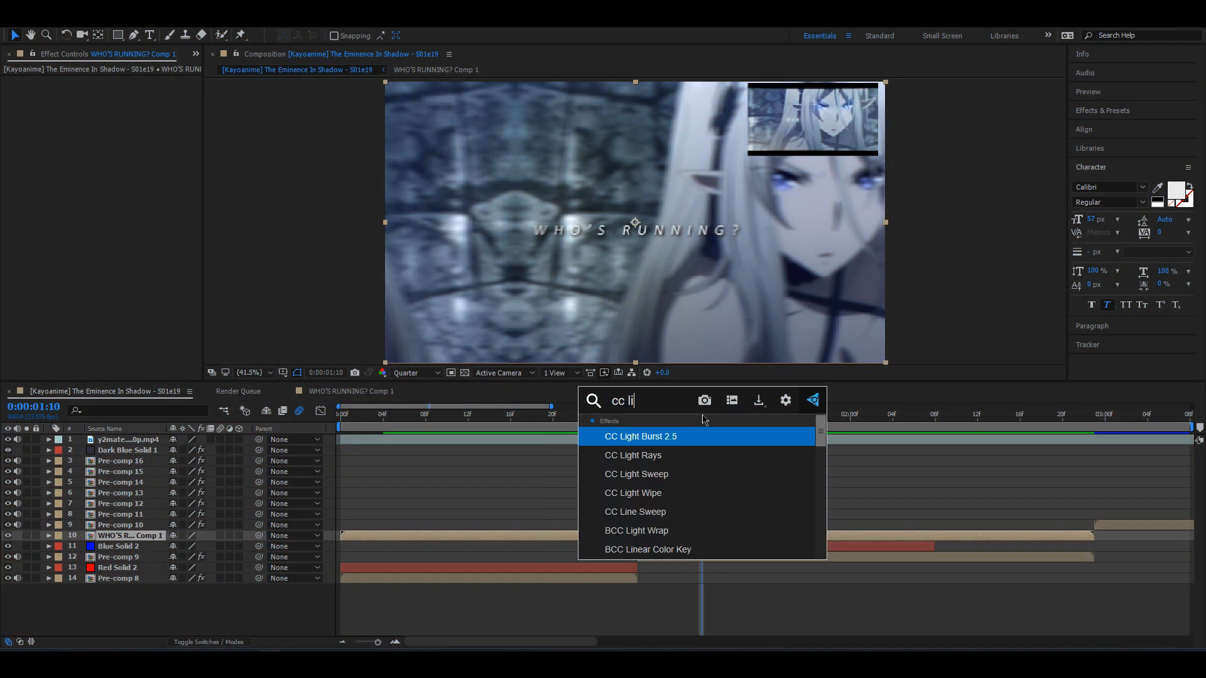
key(Down)
key(Down)
key(Return)
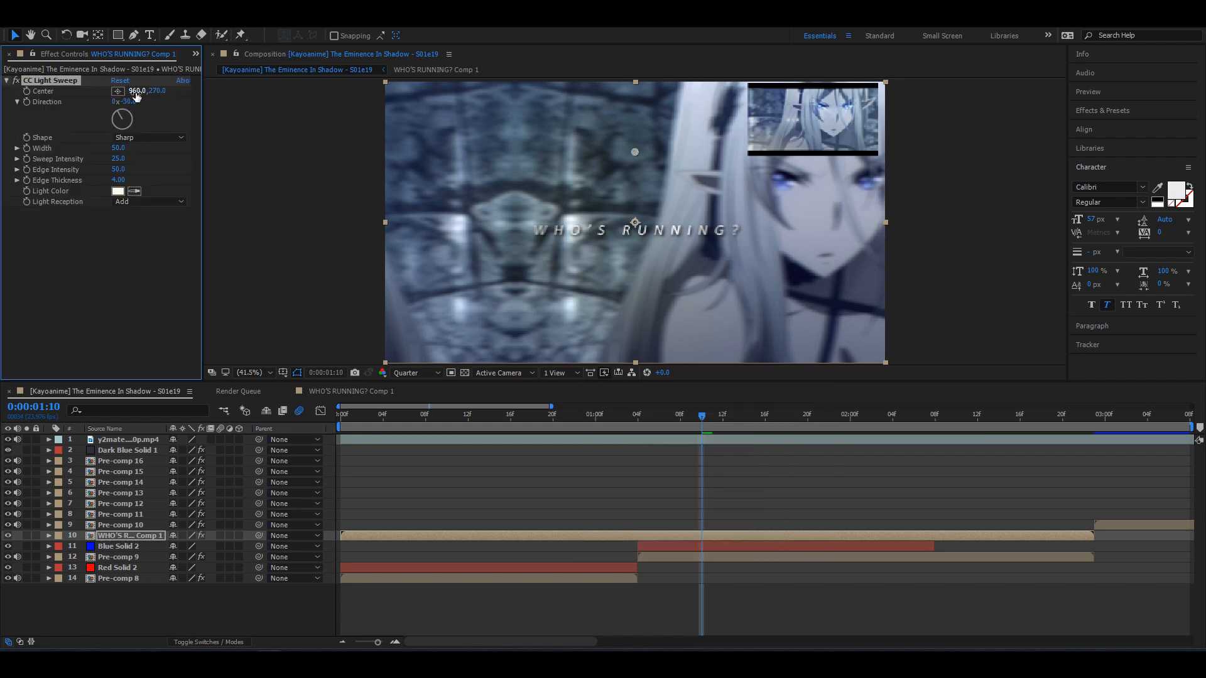
- Keyframe the Light Sweep center at 479.7, 561.7, just before the text's first letter, and move that keyframe to about 0:00:00:23
drag(635, 152, 535, 228)
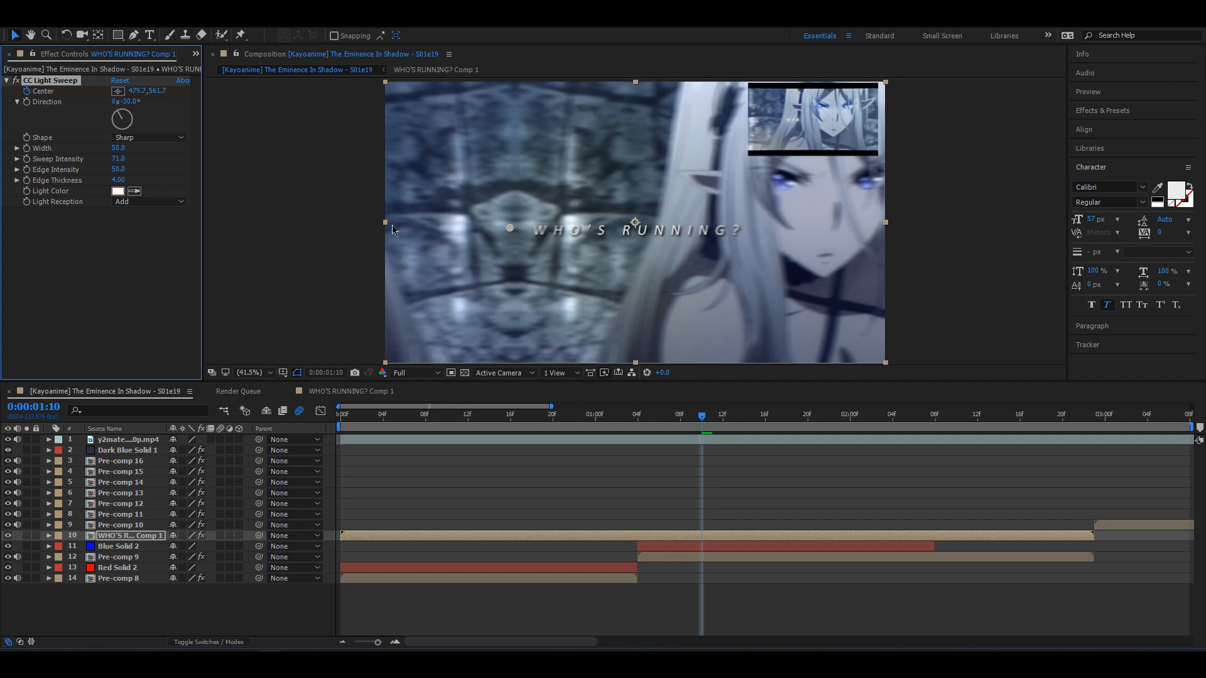
key(u)
drag(702, 557, 584, 557)
key(space)
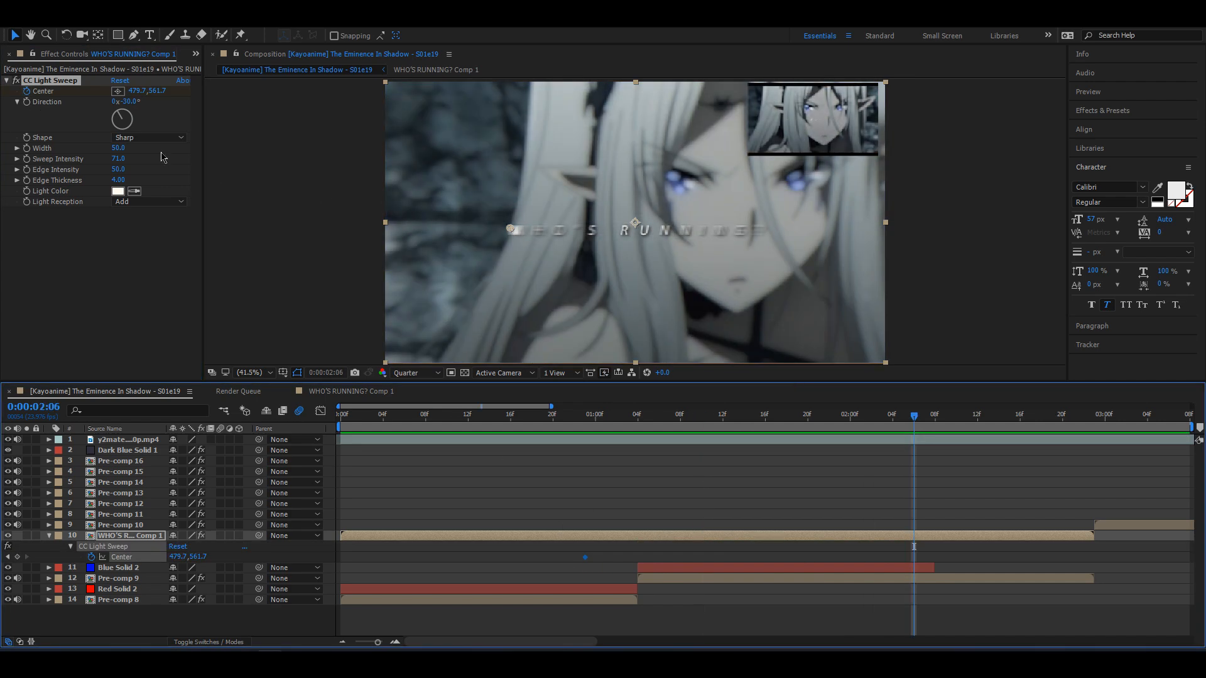
- Keyframe the Light Sweep center across to the far end of the text at 0:00:02:06 and preview the sweep
drag(134, 95, 244, 115)
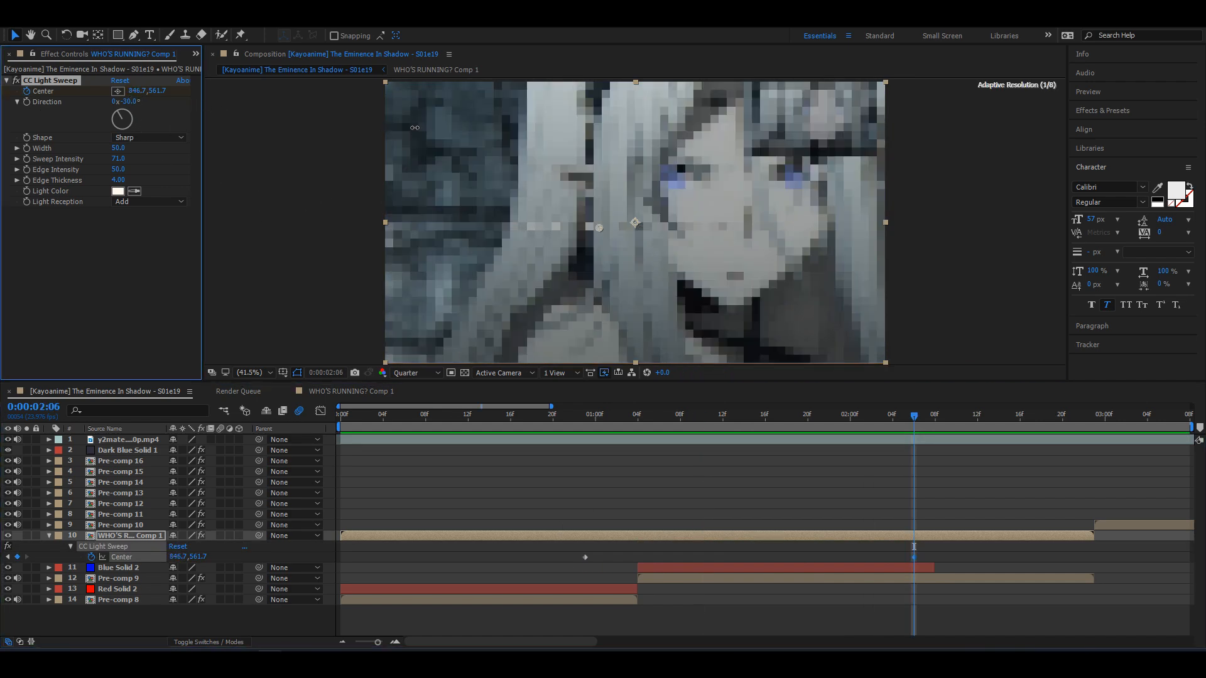
drag(415, 127, 593, 132)
drag(593, 132, 691, 135)
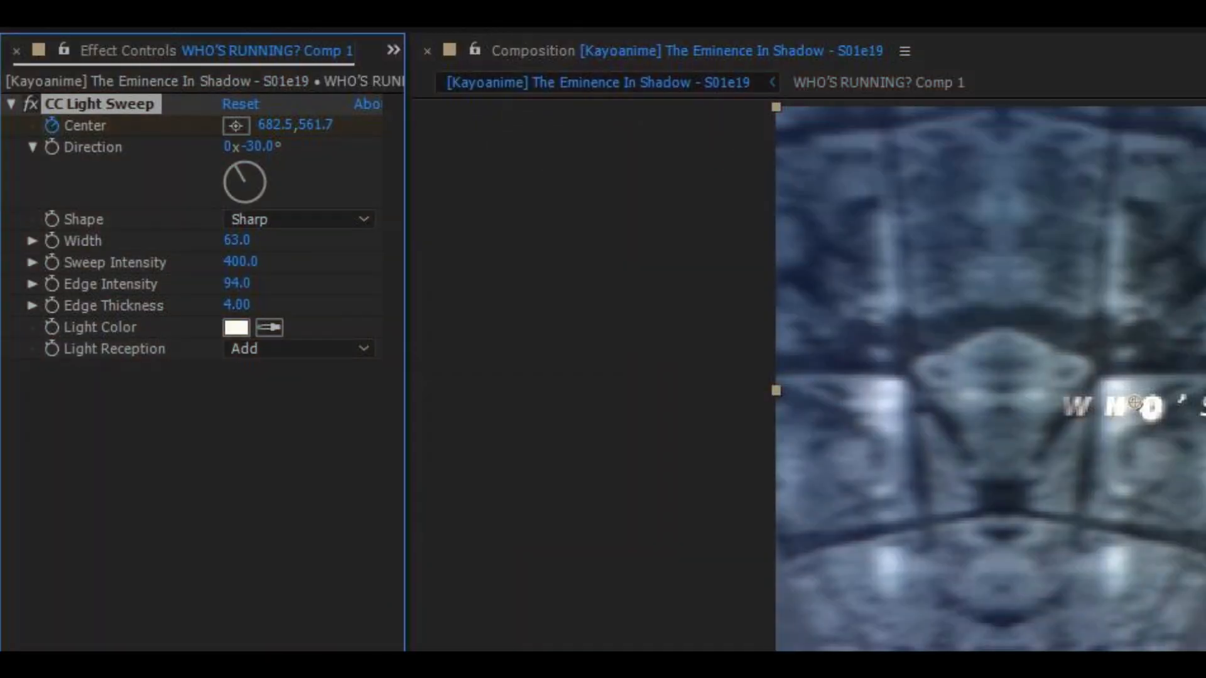
click(627, 415)
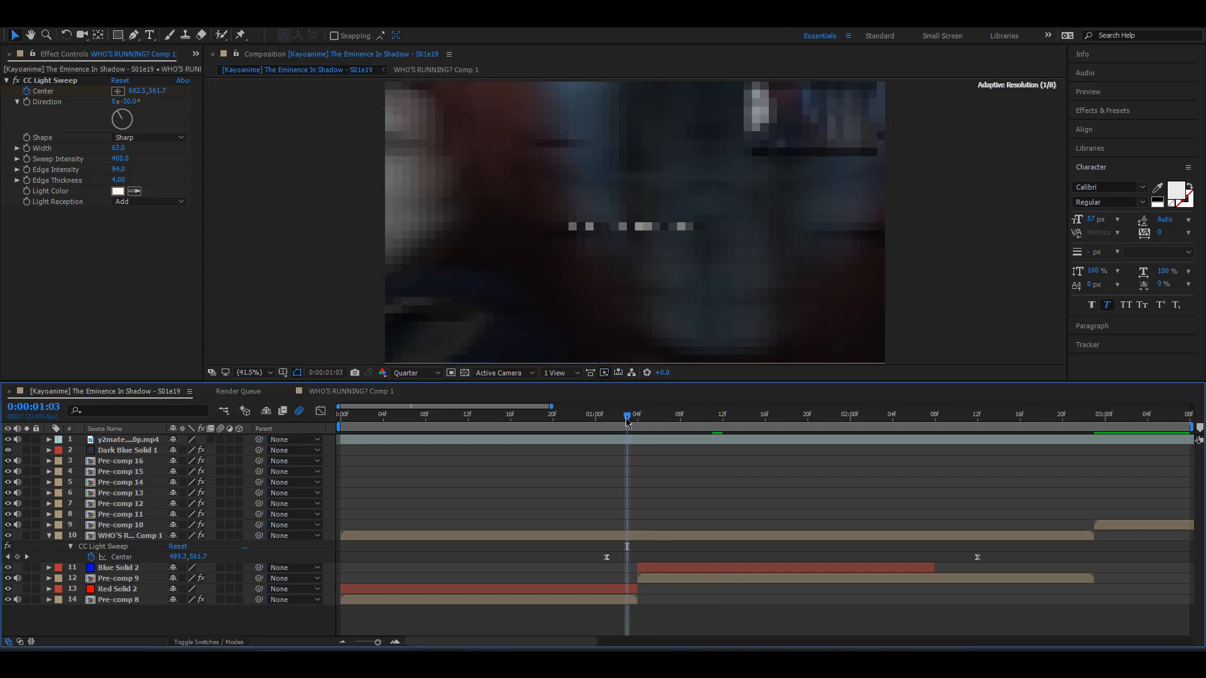
key(space)
key(space)
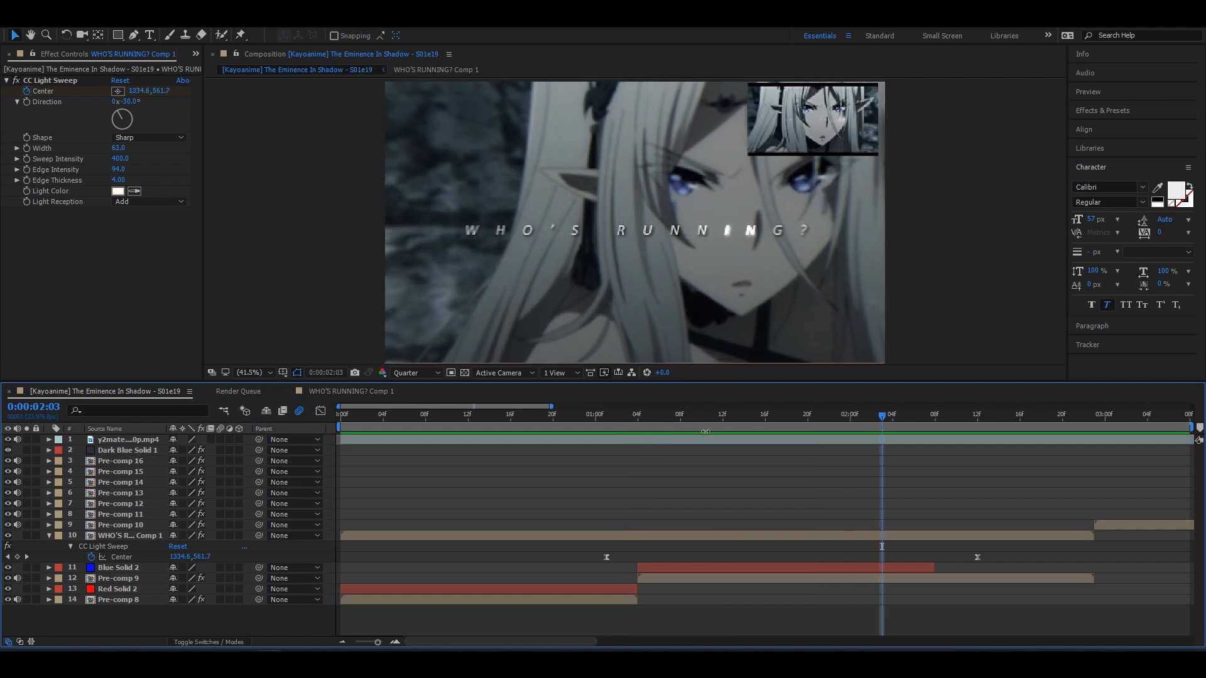
- Fade in the WHO'S RUNNING? Comp 1 layer with Opacity keyframes of 0% at about 0:00:01:00 and 100% at about 0:00:01:11
click(82, 546)
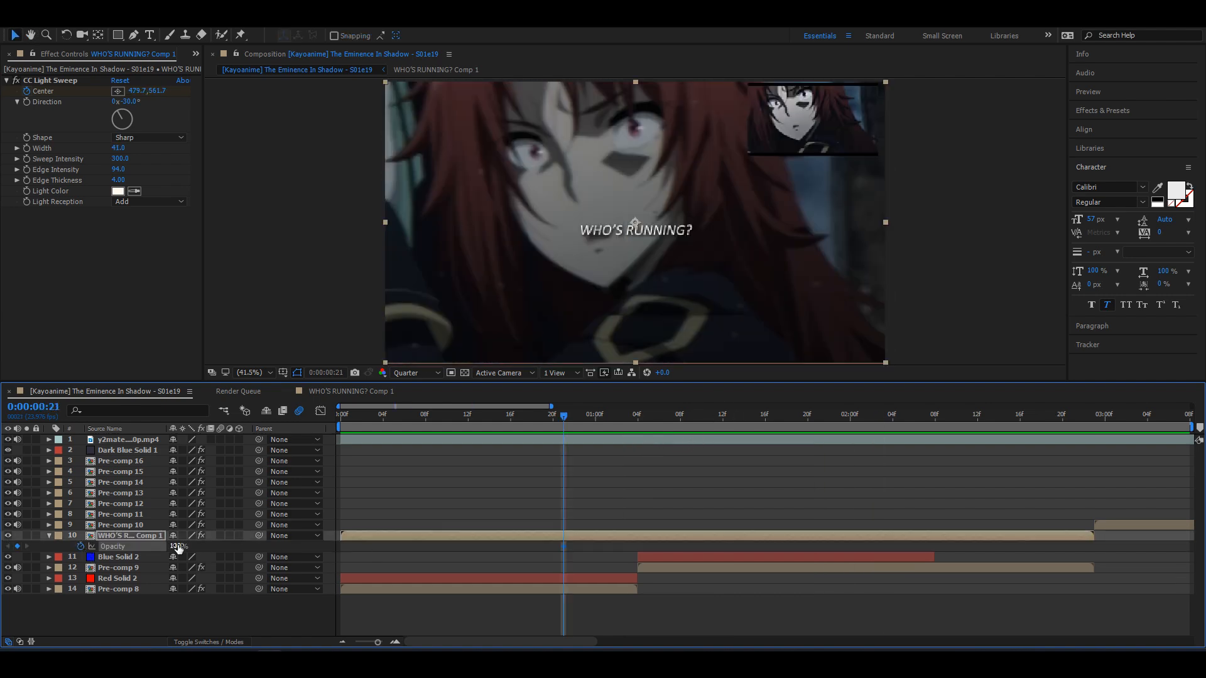
click(178, 547)
text(0)
key(Return)
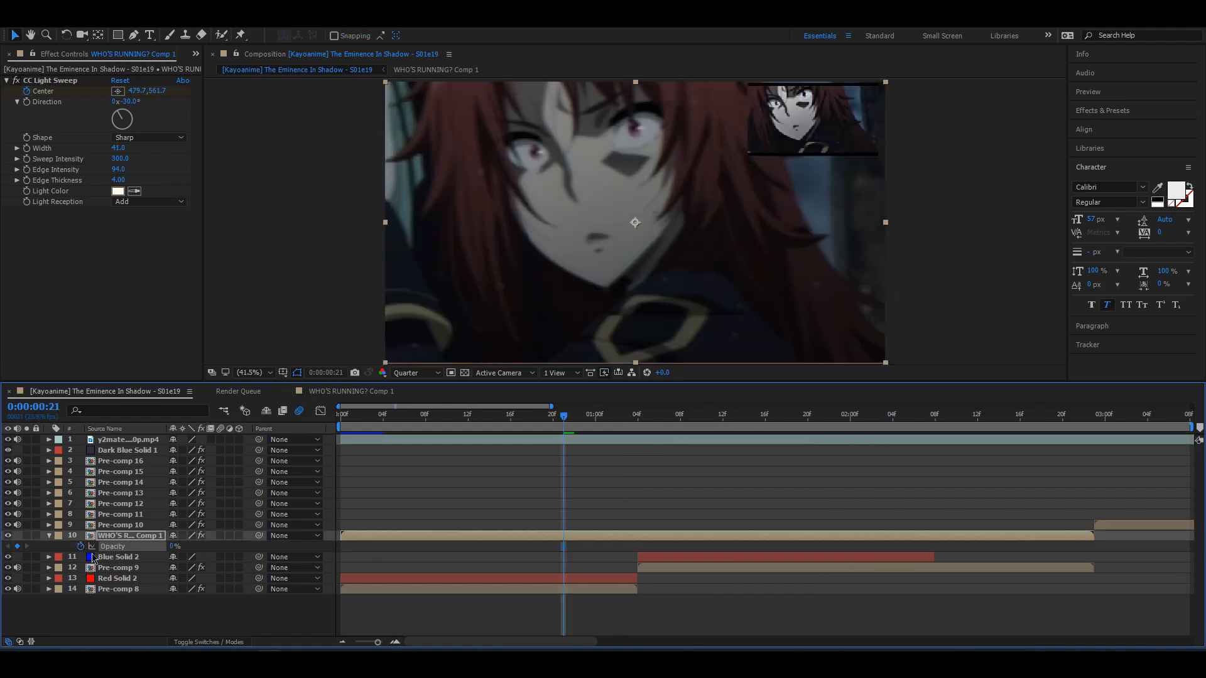
key(Page_Down)
key(Page_Down)
key(Page_Down)
key(Page_Down)
key(Page_Down)
drag(563, 548, 593, 556)
key(space)
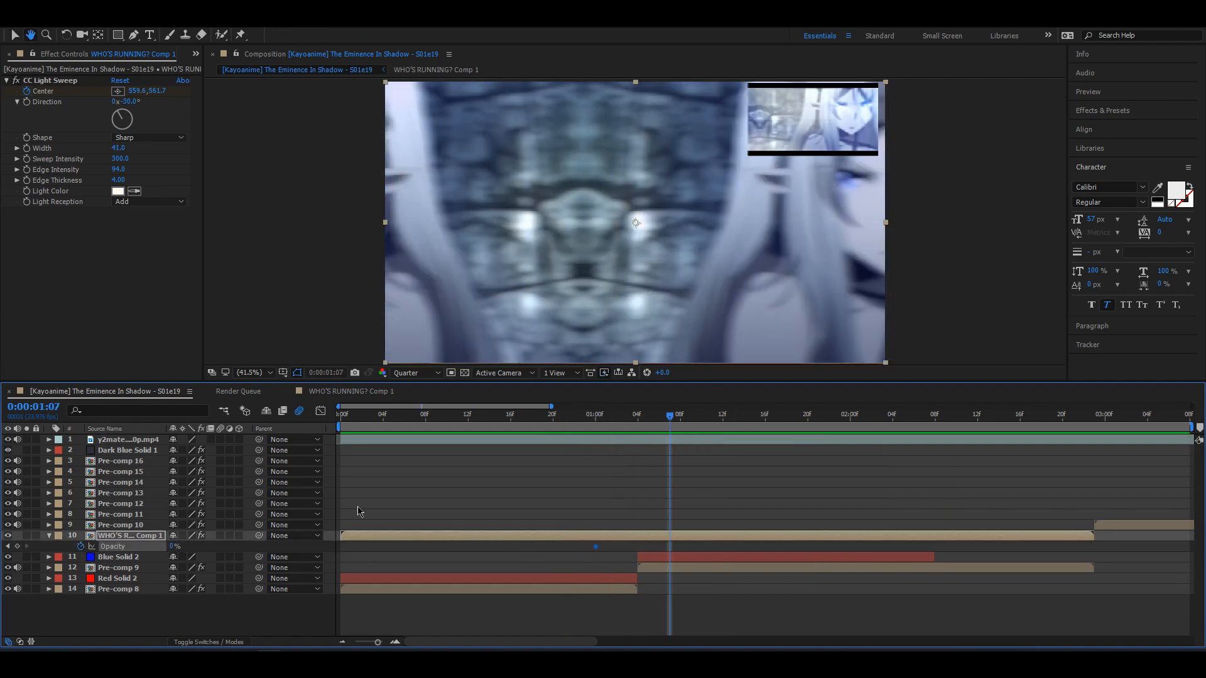
drag(176, 546, 713, 549)
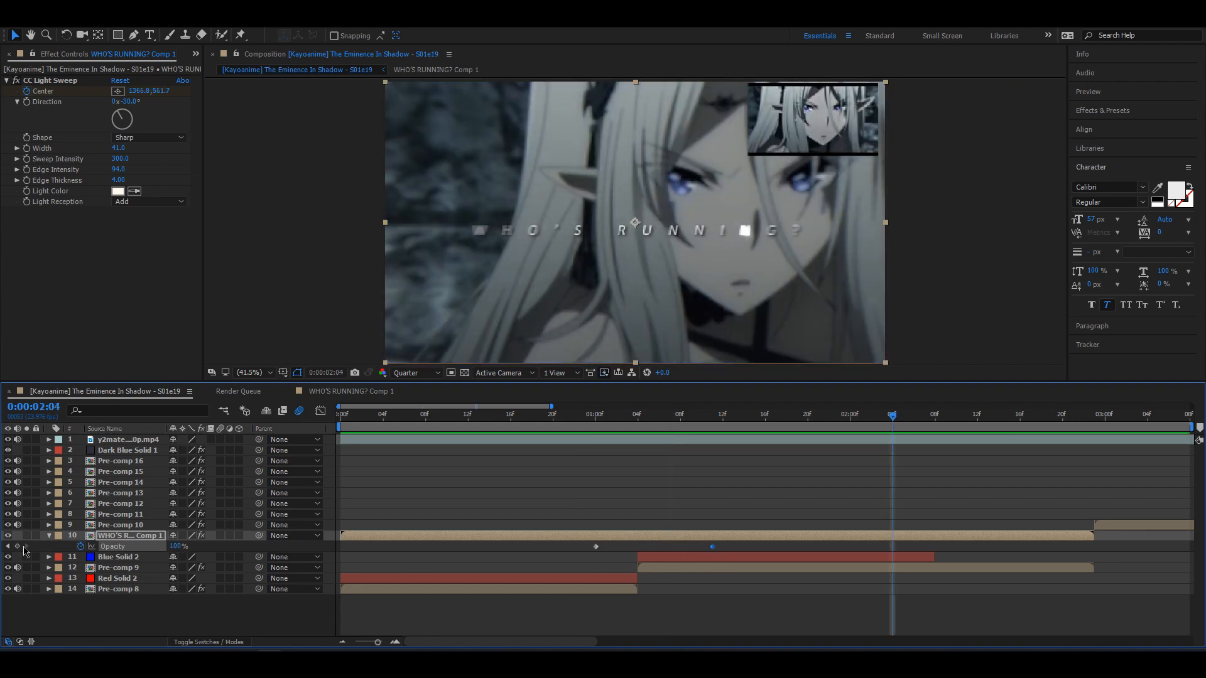
- Fade out the title with Opacity keyframes of 100% at 0:00:02:04 and 0% at about 0:00:02:10, ease all Opacity keyframes, and preview
click(18, 547)
key(Page_Down)
key(Page_Down)
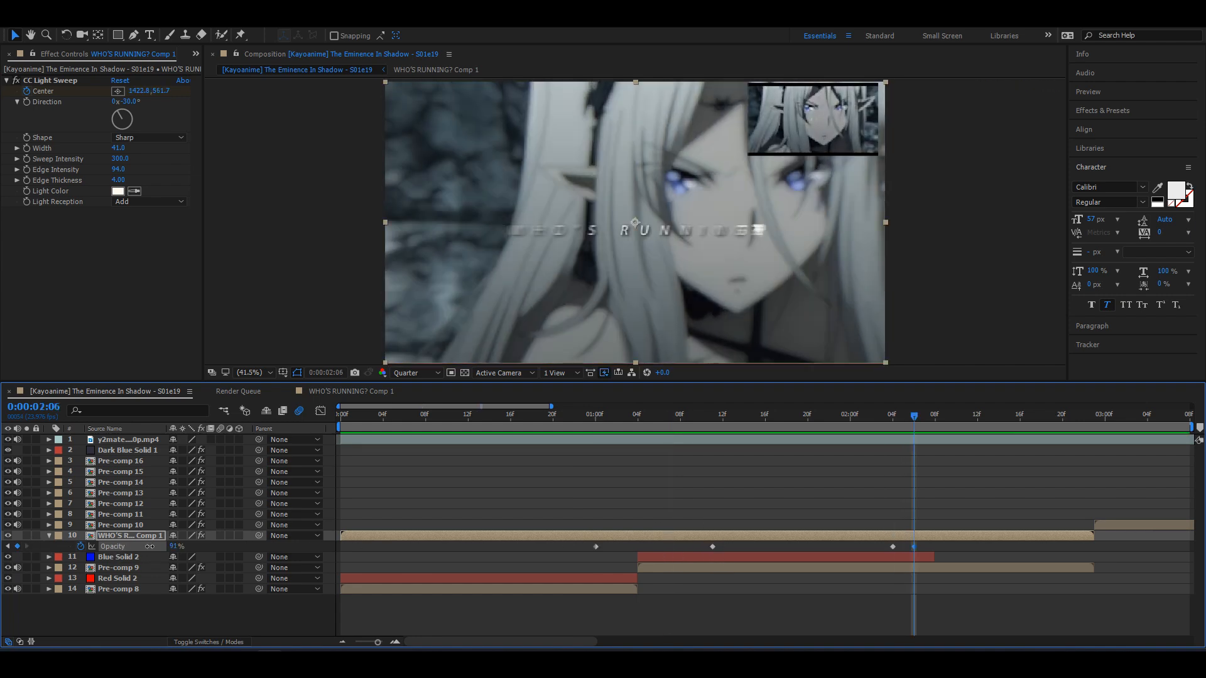
drag(149, 546, 88, 546)
drag(914, 548, 514, 533)
click(622, 493)
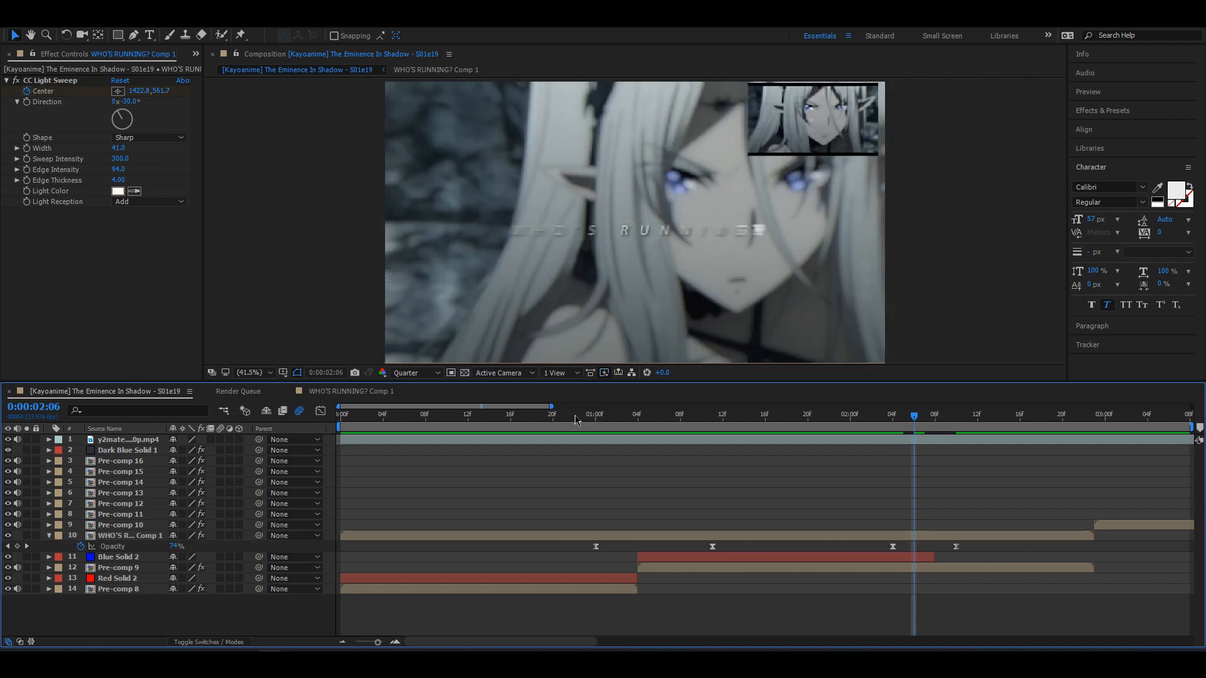
click(531, 415)
key(space)
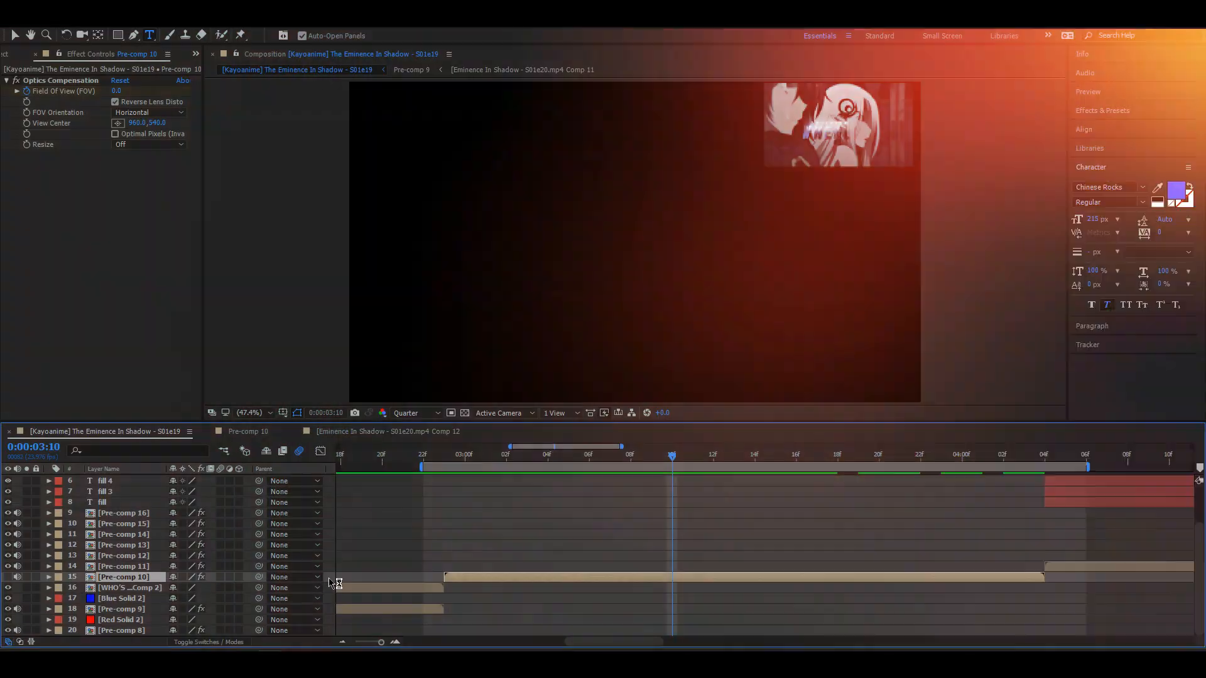
- Create a new text layer reading "WHERE?" directly above Pre-comp 10
right_click(330, 446)
mouse_move(477, 454)
click(530, 476)
text(WHERE? 2)
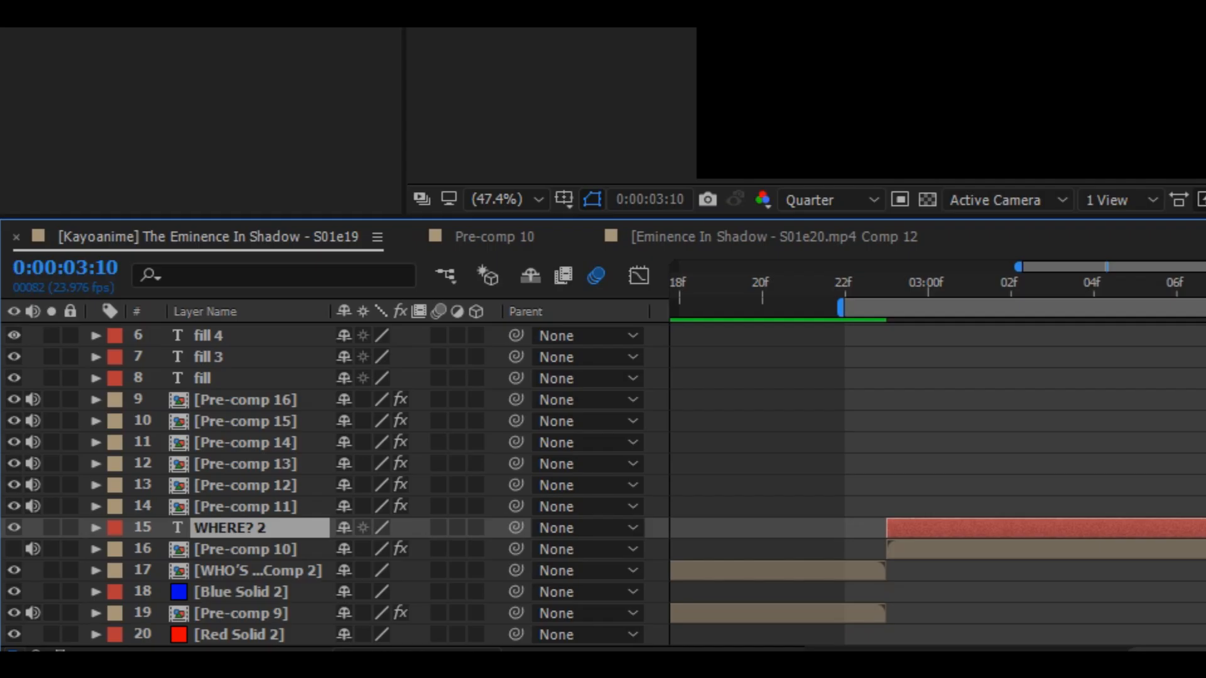
- Duplicate the new WHERE? text layer and rename the lower copy as "fill"
key(ctrl+d)
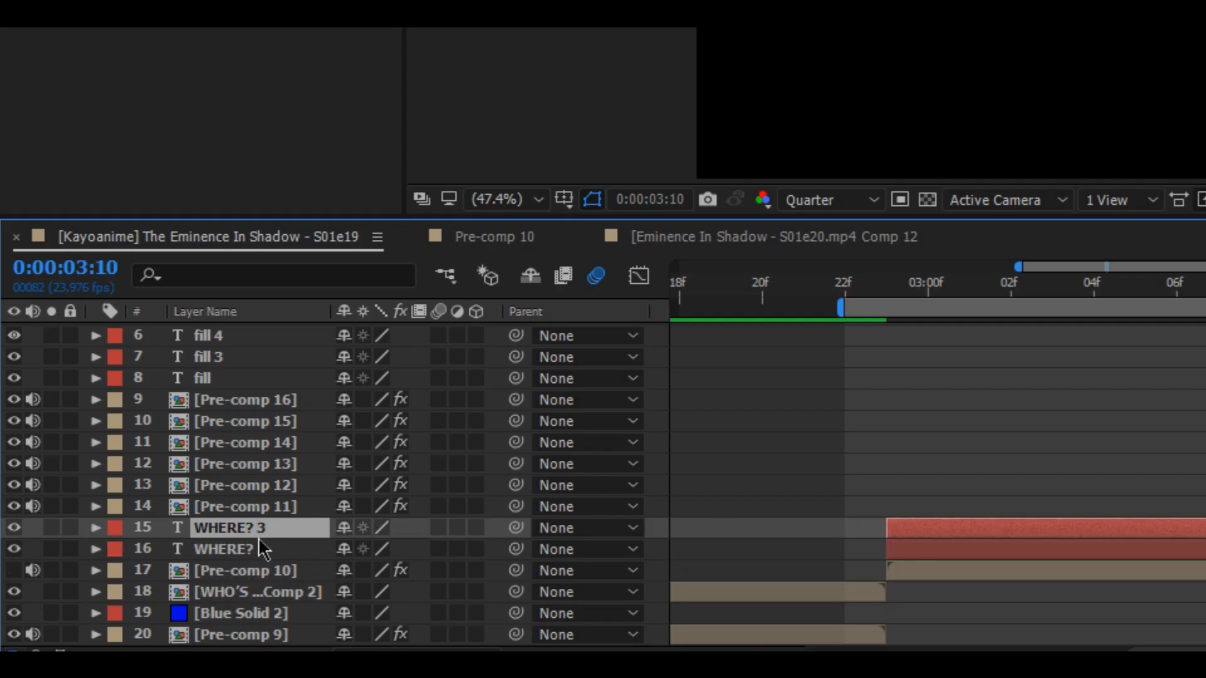
right_click(251, 543)
click(292, 523)
text(fill)
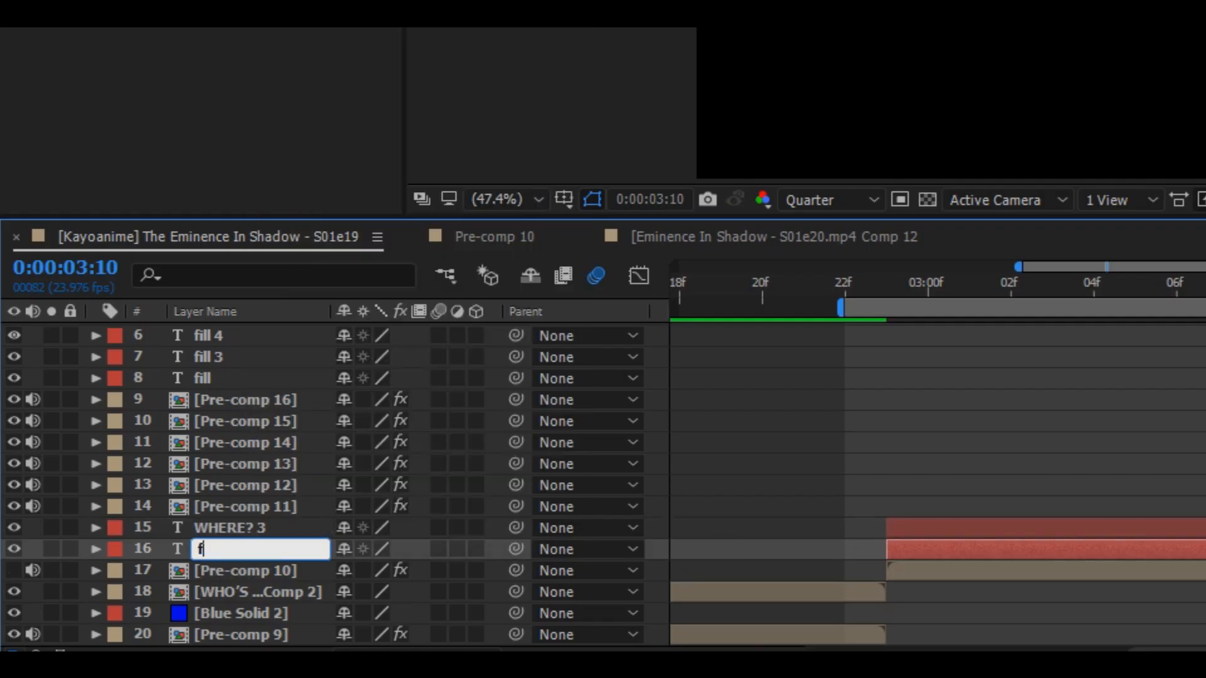
- Rename the upper WHERE? text layer as "stroke"
right_click(255, 533)
click(302, 522)
text(stroke)
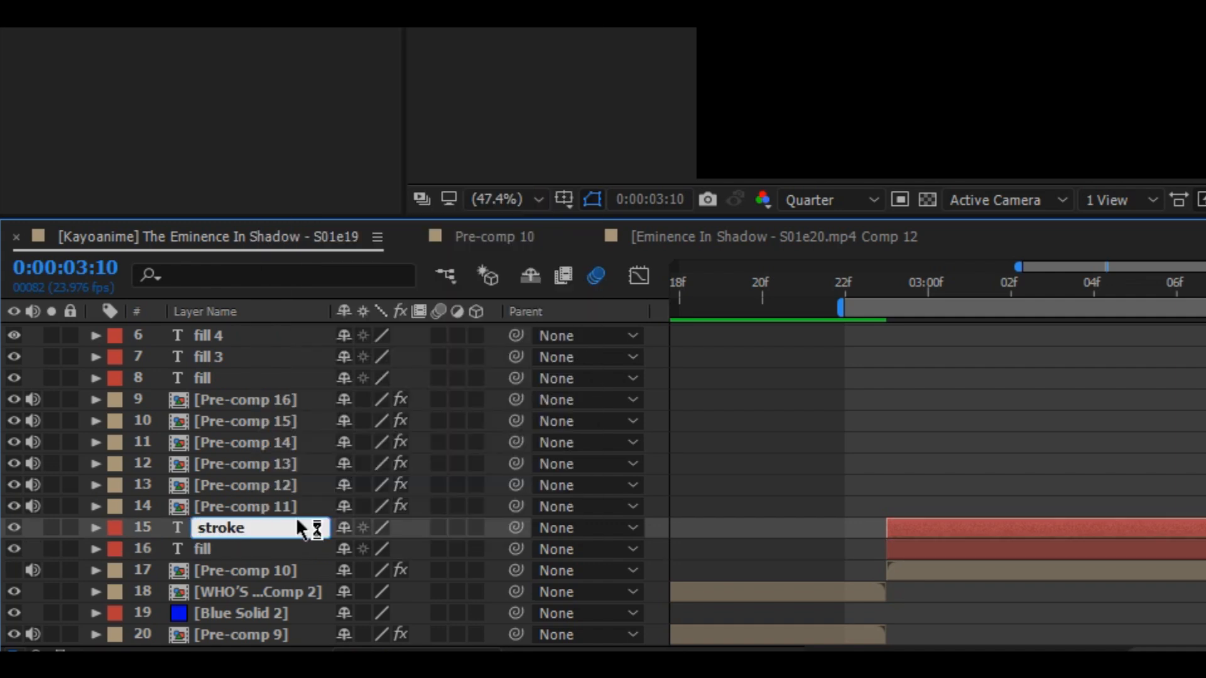
key(Return)
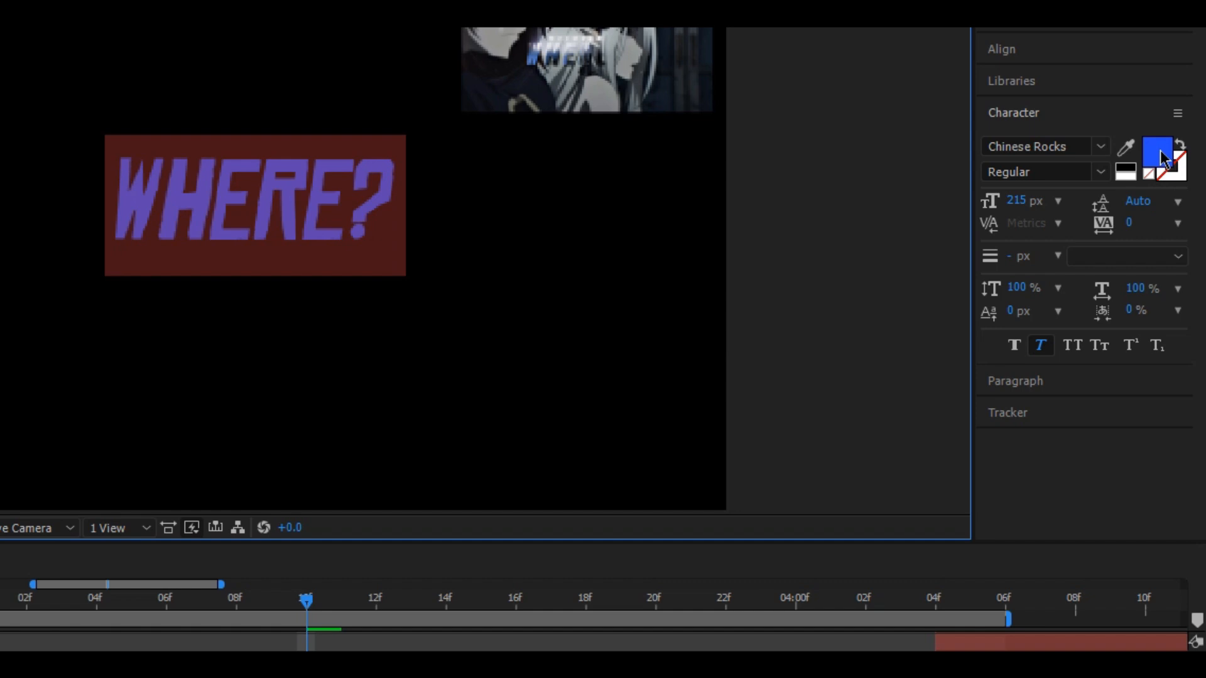
- Recolour the stroke layer's text white and turn it into a 2 px outline without fill
click(1163, 158)
drag(317, 488, 237, 455)
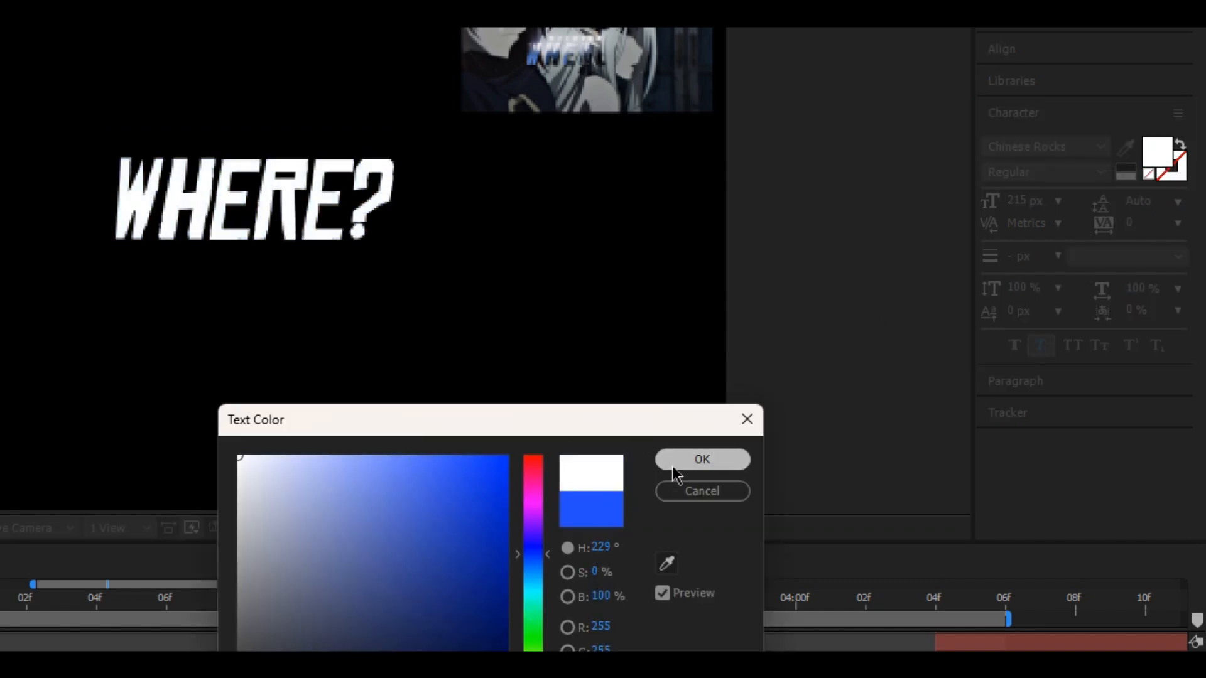
click(672, 464)
click(1144, 297)
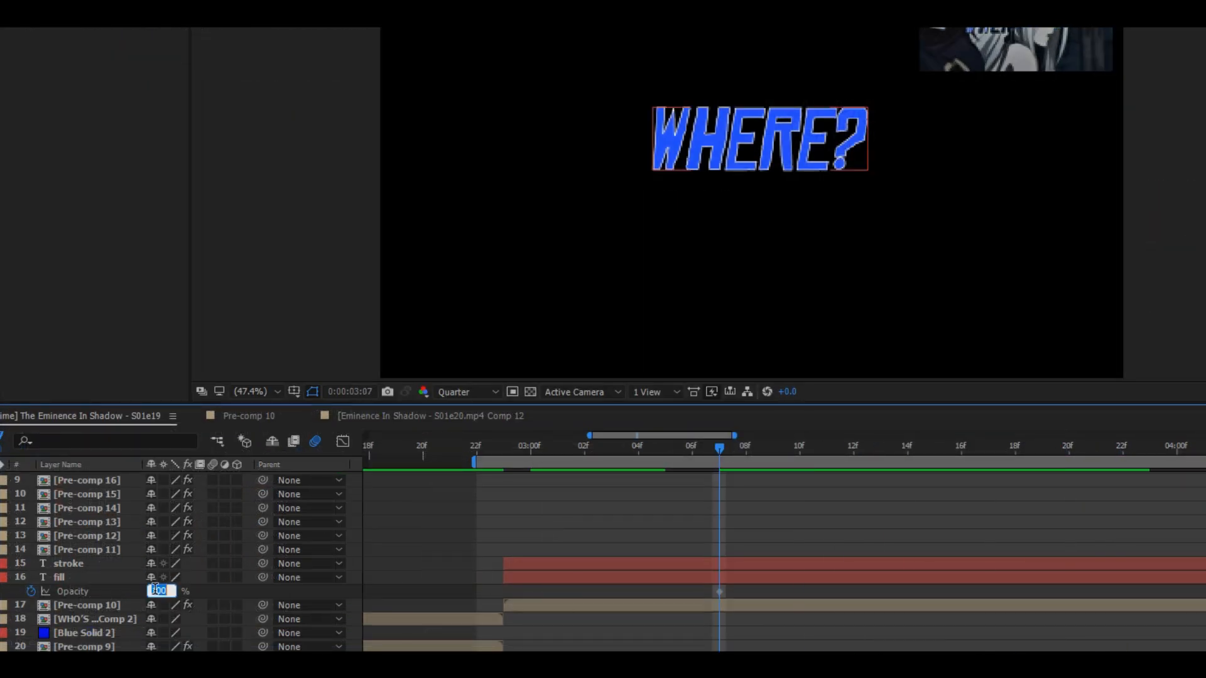
- Fade out the fill layer with an Opacity keyframe of 50% at 0:00:03:07 and a lower one at about 0:00:04:02, then ease both
text(50)
key(Return)
key(space)
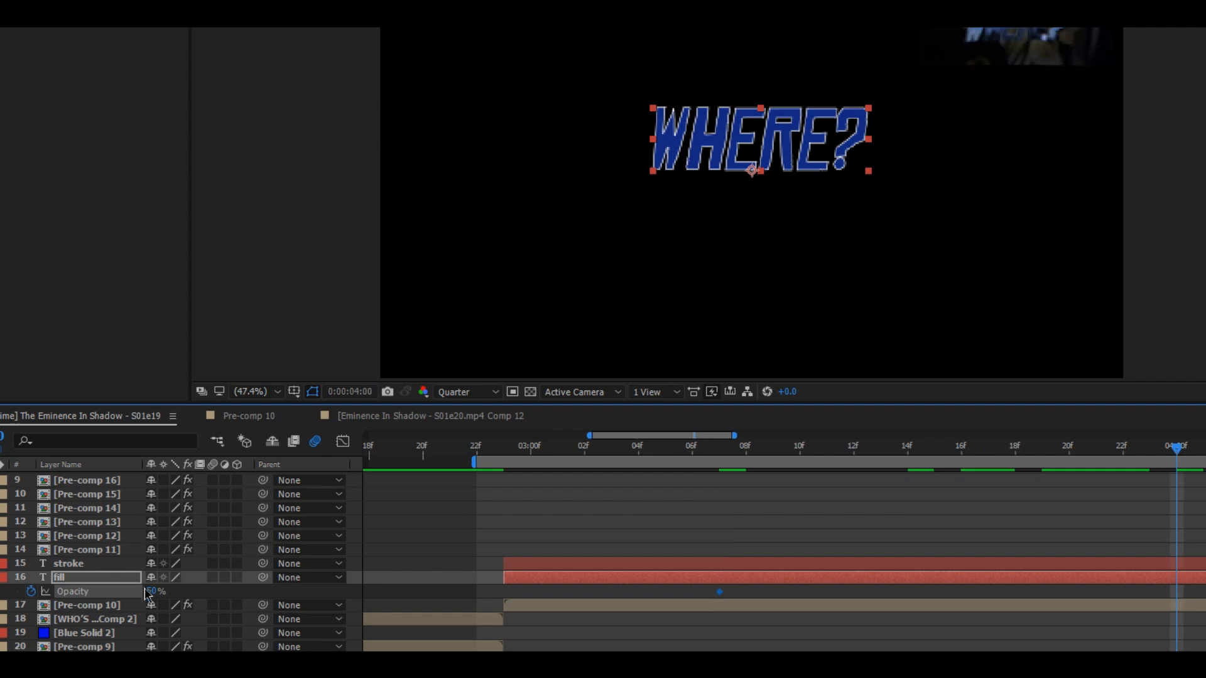
drag(149, 592, 87, 592)
click(945, 565)
drag(641, 458, 899, 461)
drag(962, 567, 545, 570)
key(F9)
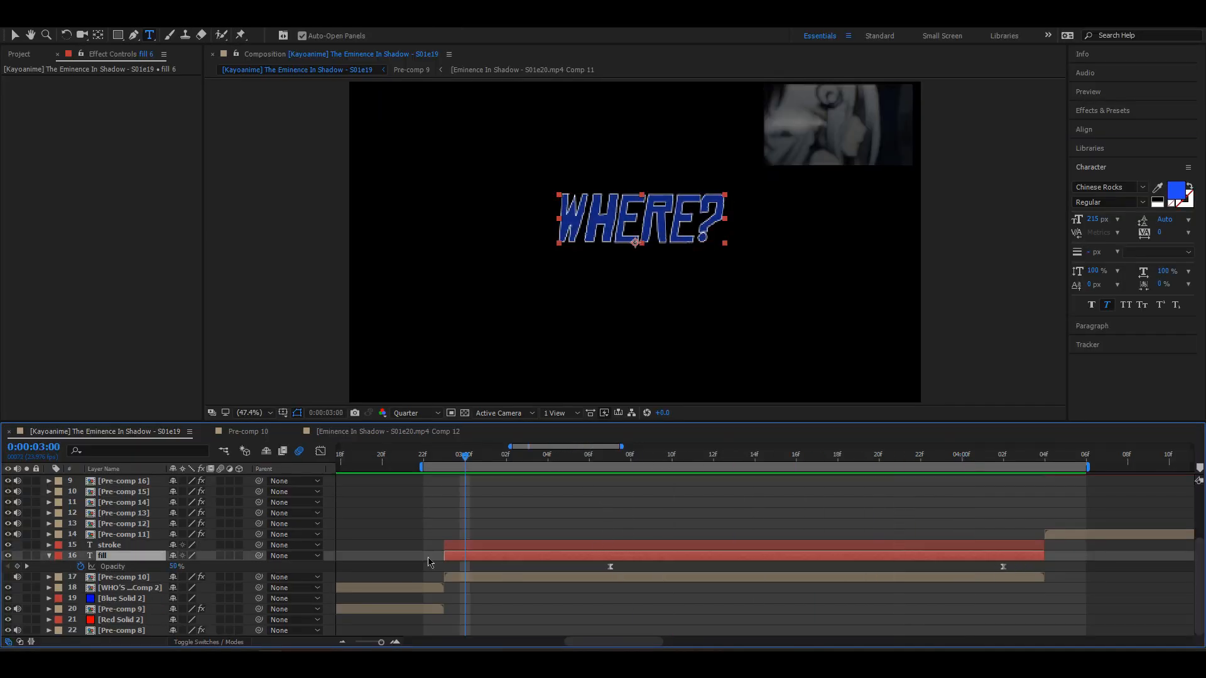
- Duplicate the fill layer and draw a Pen mask around the lower half of WHERE? on the copy
key(ctrl+d)
key(g)
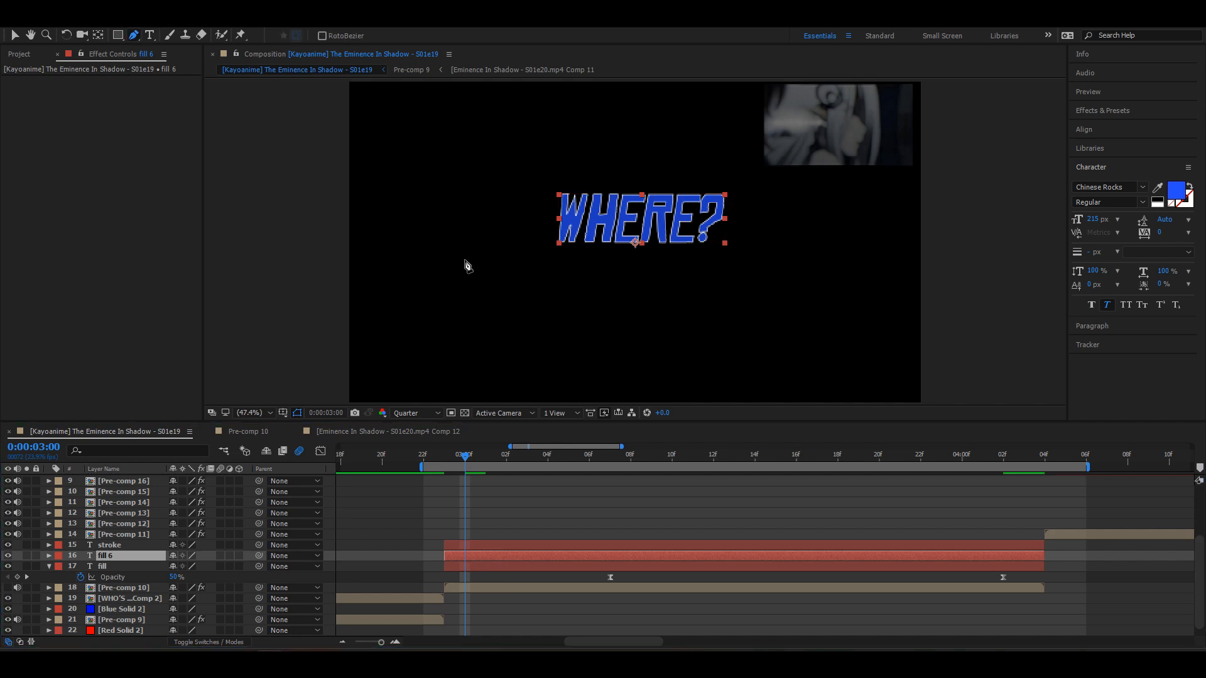
click(530, 247)
click(560, 272)
click(529, 246)
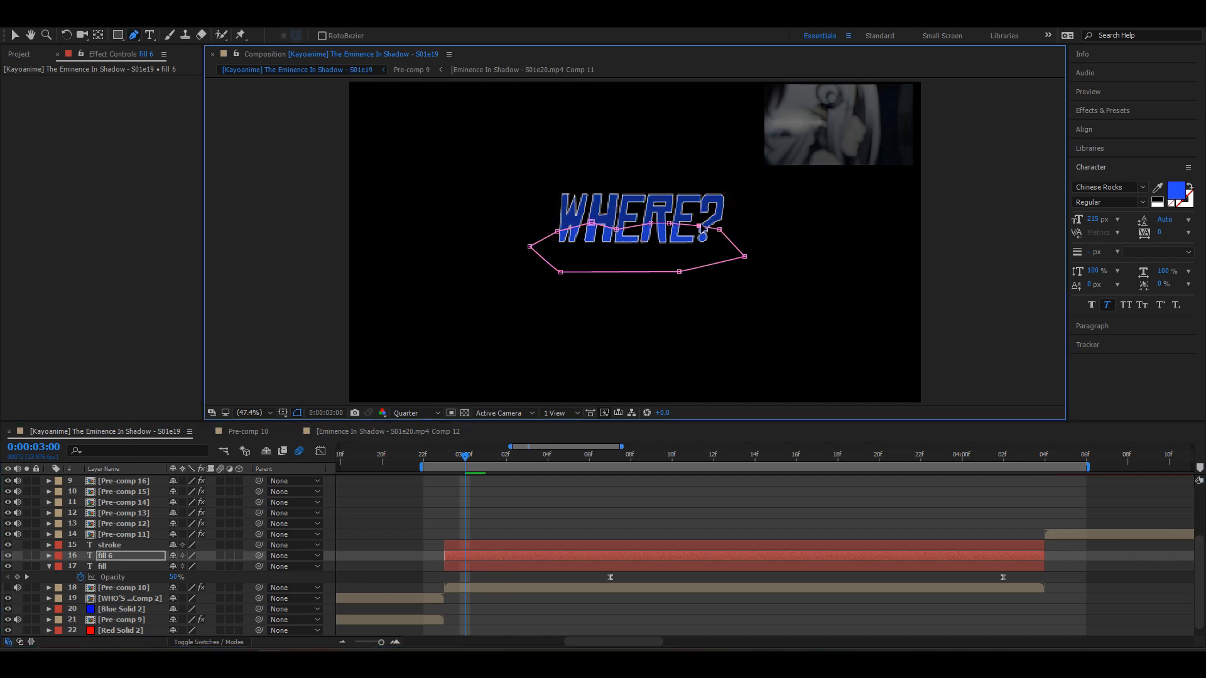
- Feather the mask on the fill 6 layer by about 69 pixels and check the blended text
click(75, 557)
key(f)
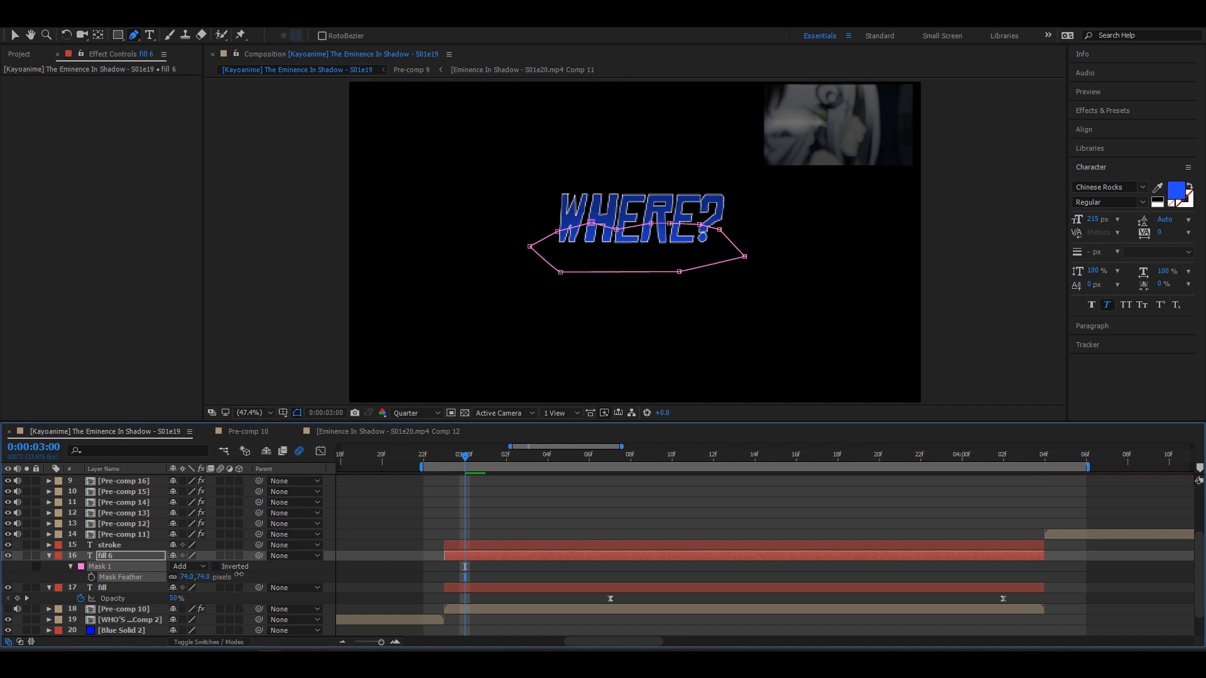
click(511, 506)
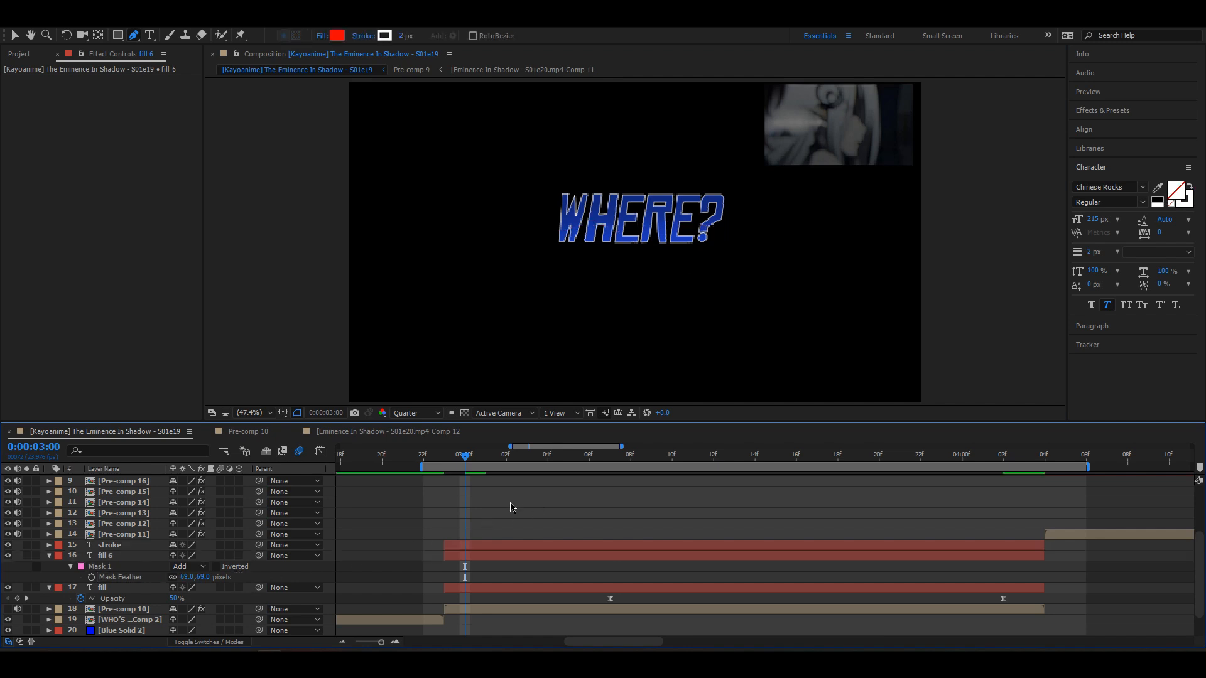
drag(467, 463, 495, 473)
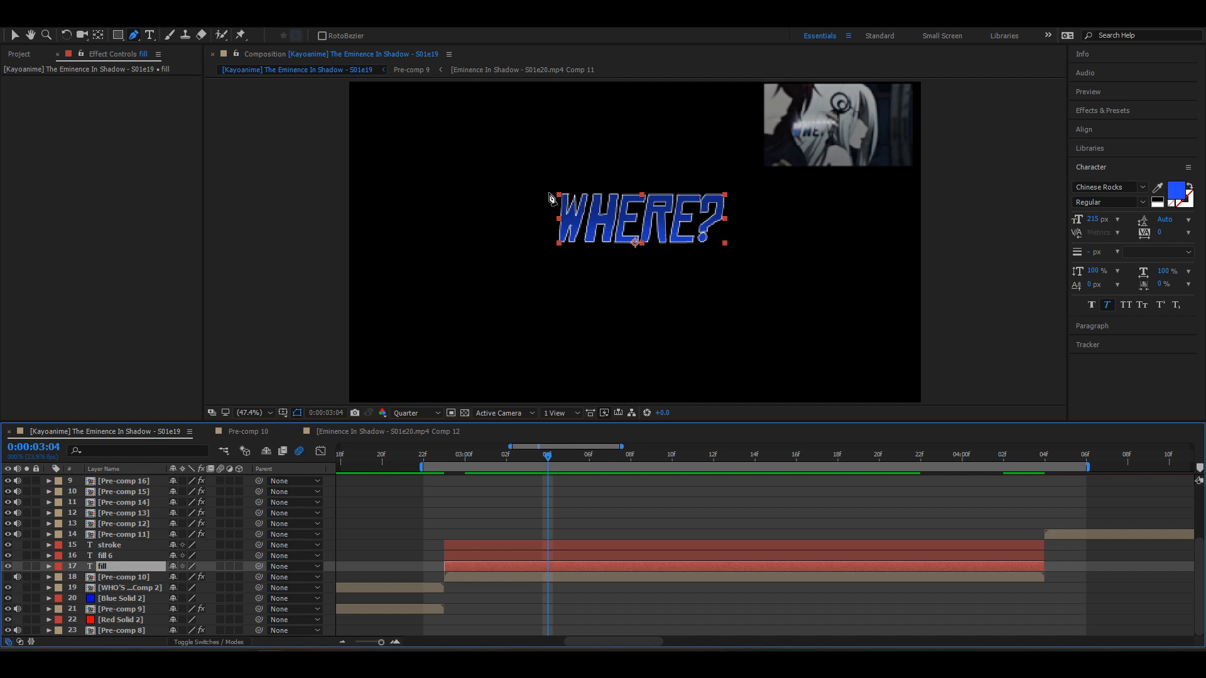
- Draw a closed Pen mask around the upper half of WHERE? on the original fill layer
click(547, 192)
click(535, 212)
click(567, 218)
drag(598, 214, 622, 210)
click(636, 207)
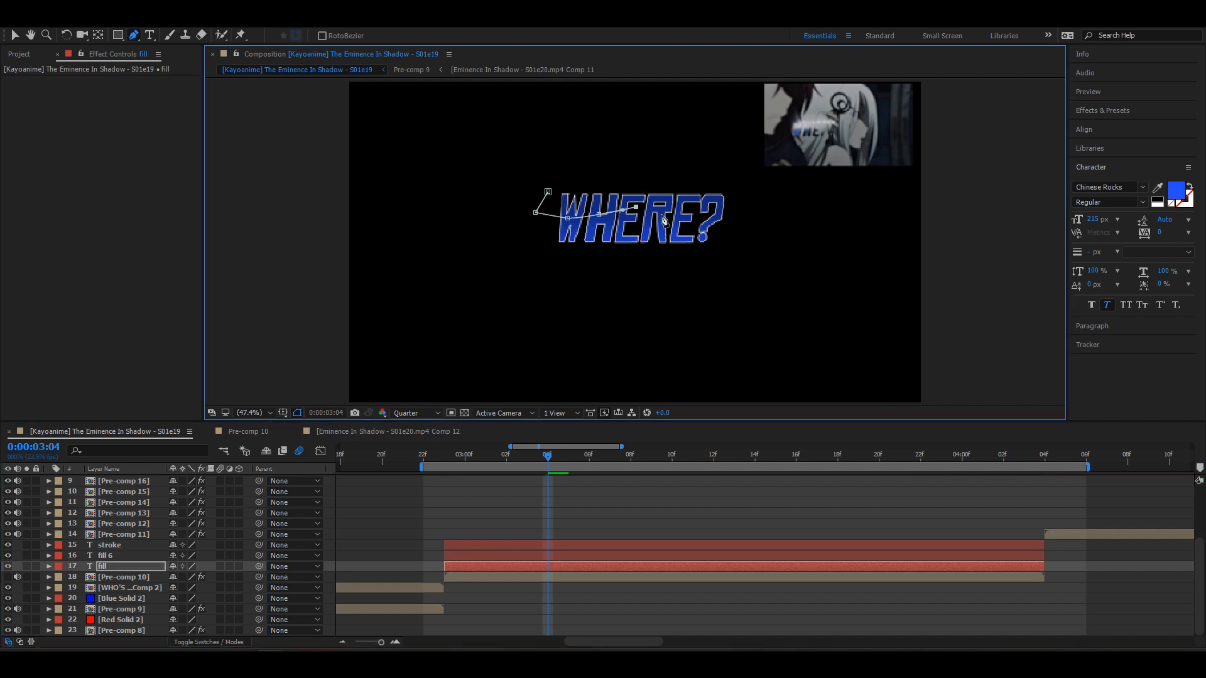
click(548, 191)
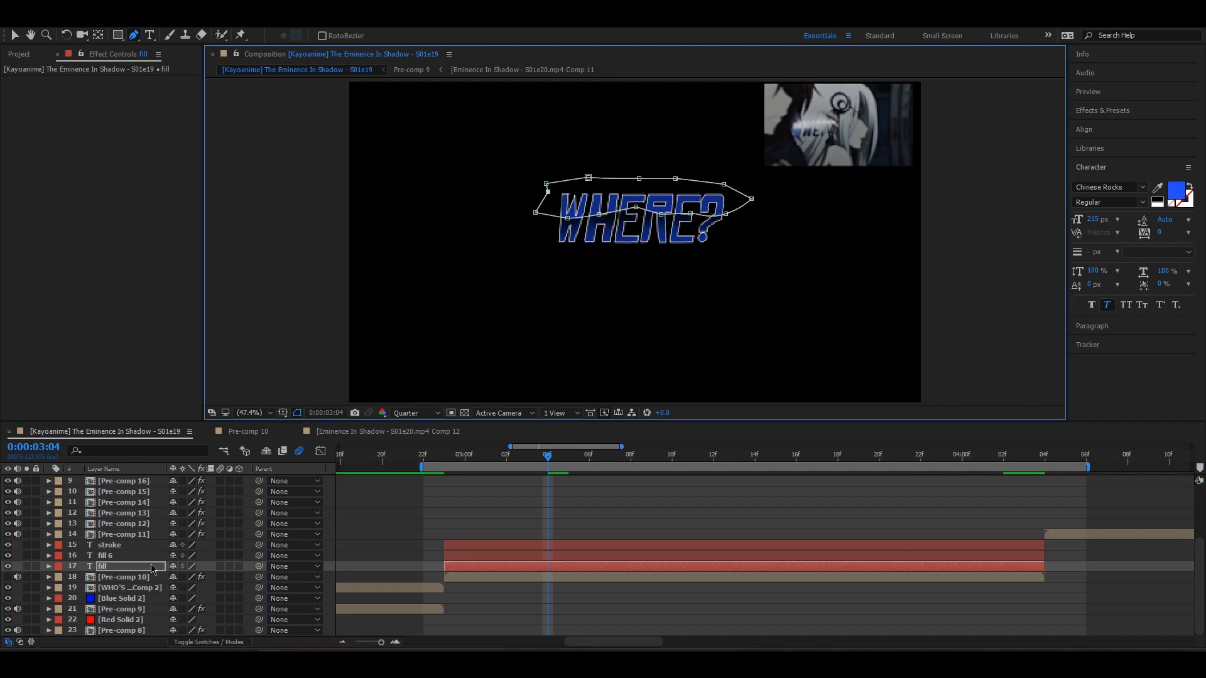
- Feather the original fill layer's mask by about 51 pixels and set its mode to Subtract
key(f)
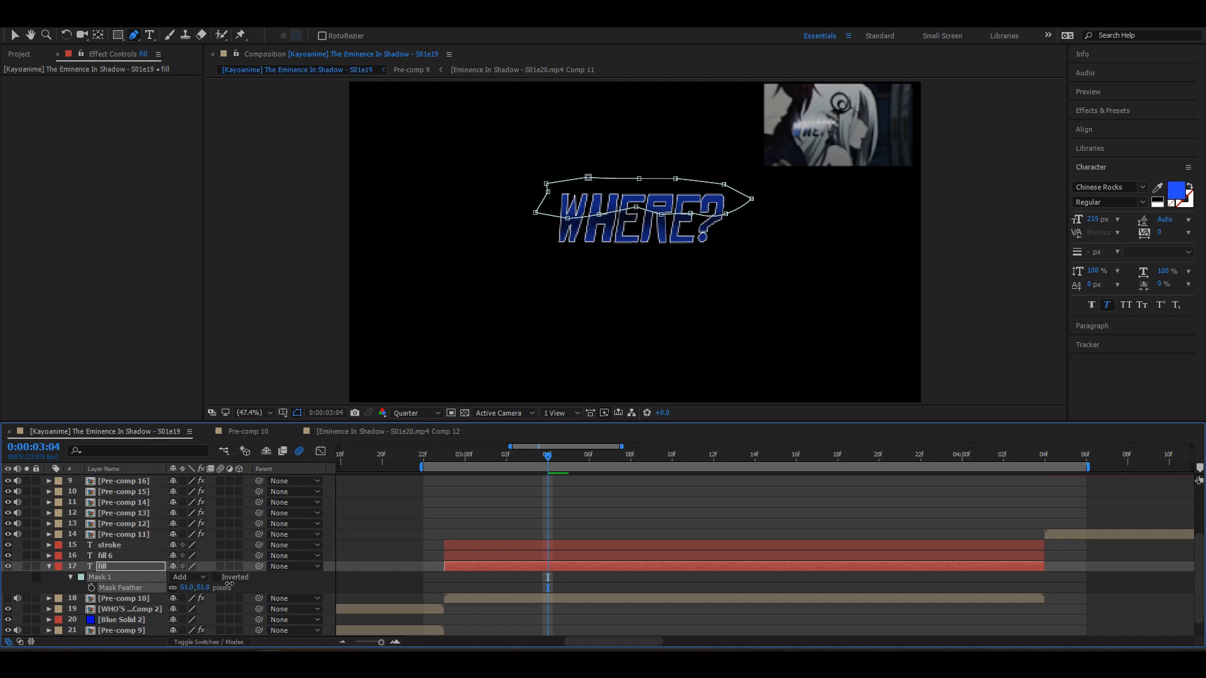
key(m)
click(188, 577)
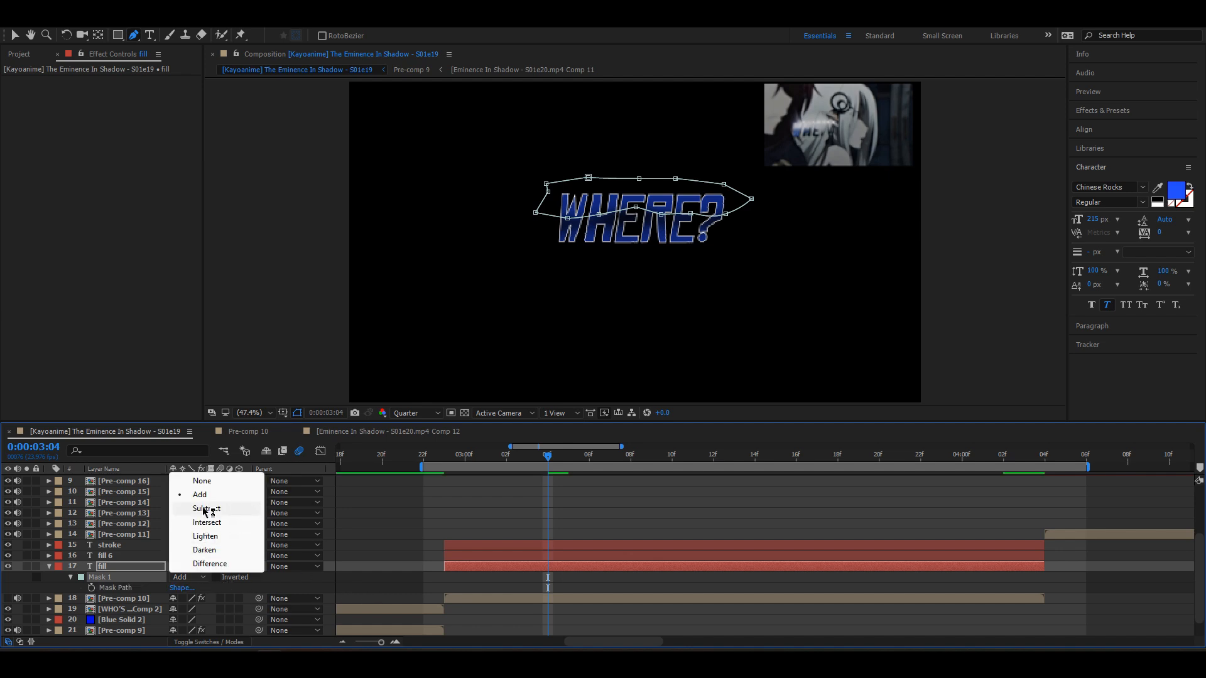
click(234, 509)
click(526, 512)
- Preview the masked WHERE? title, check it at Full resolution, and return the preview resolution to Quarter
click(504, 458)
key(space)
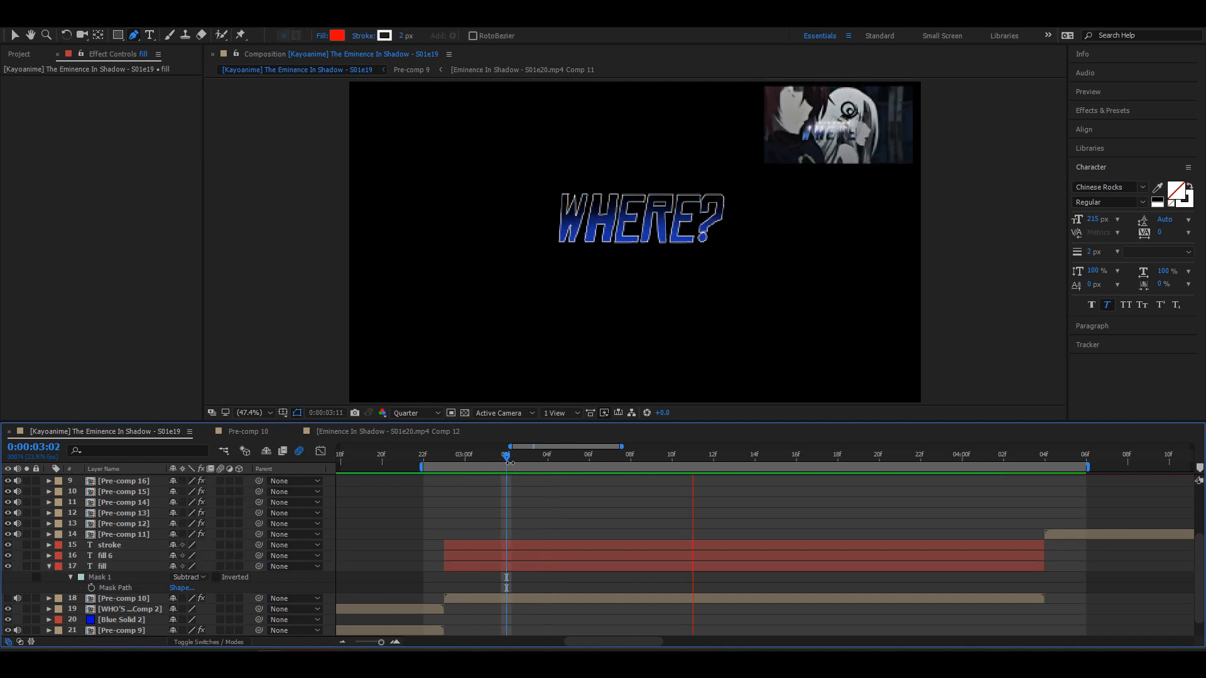
key(space)
key(space)
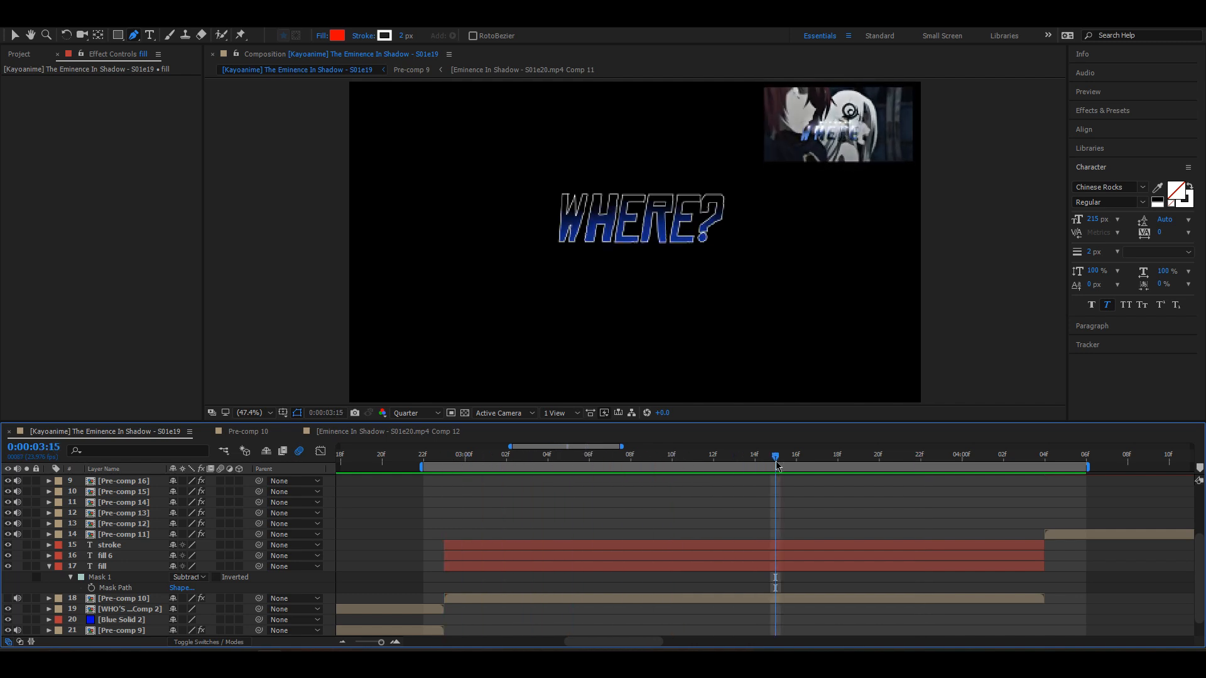
click(415, 413)
click(419, 445)
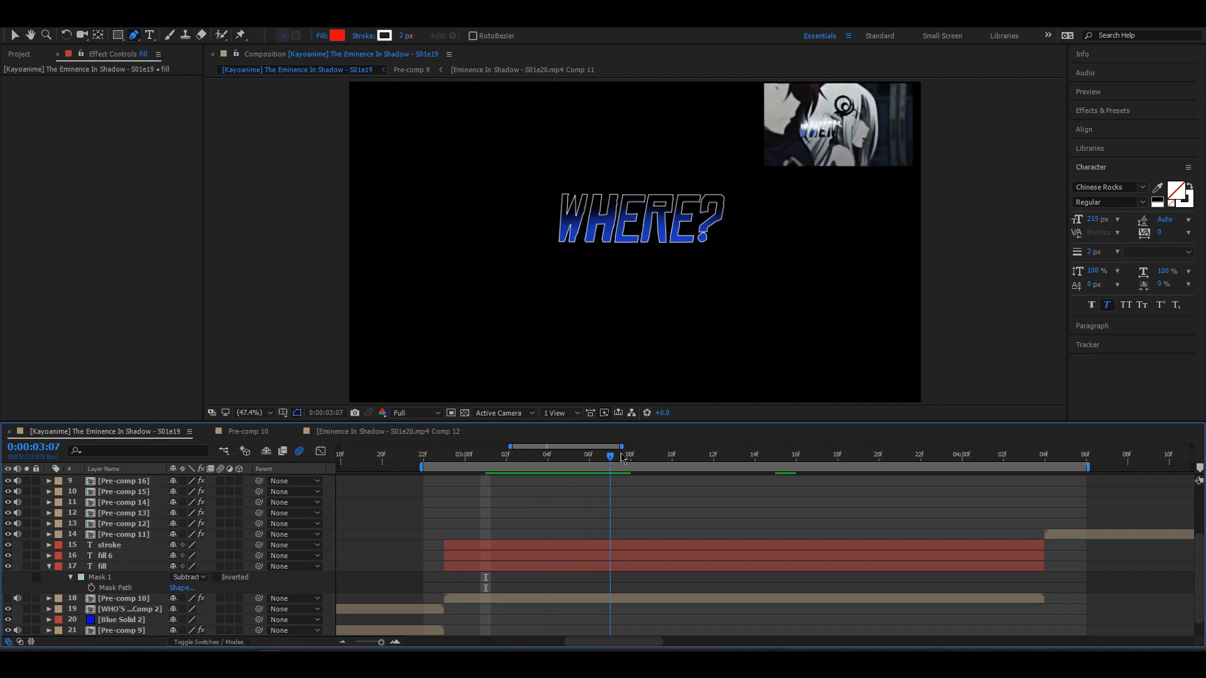
click(407, 415)
click(417, 493)
- Duplicate the fill 6 layer and delete Mask 1 from the copy
click(466, 547)
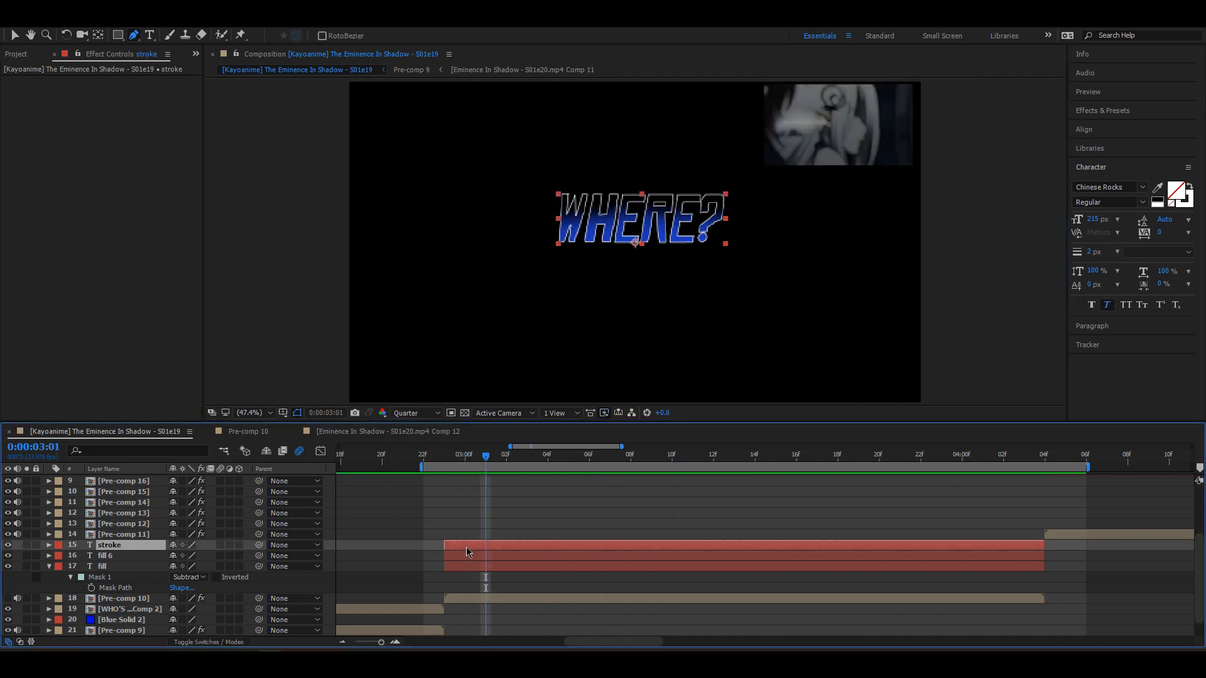
click(465, 555)
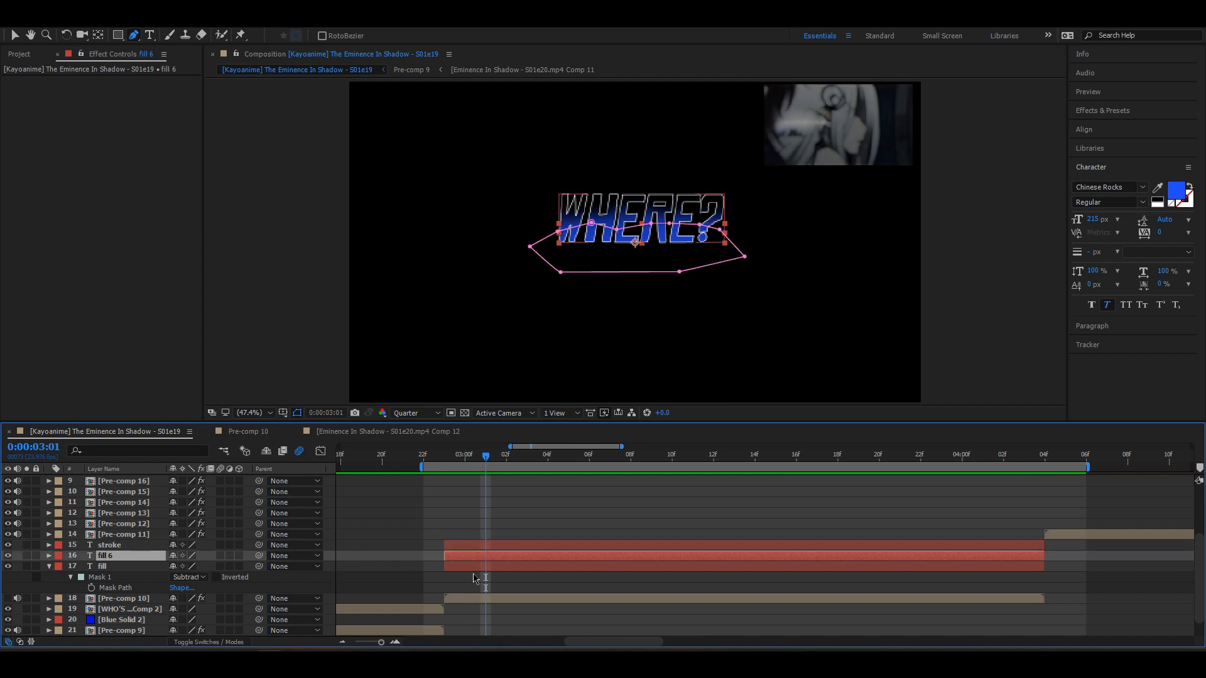
click(49, 567)
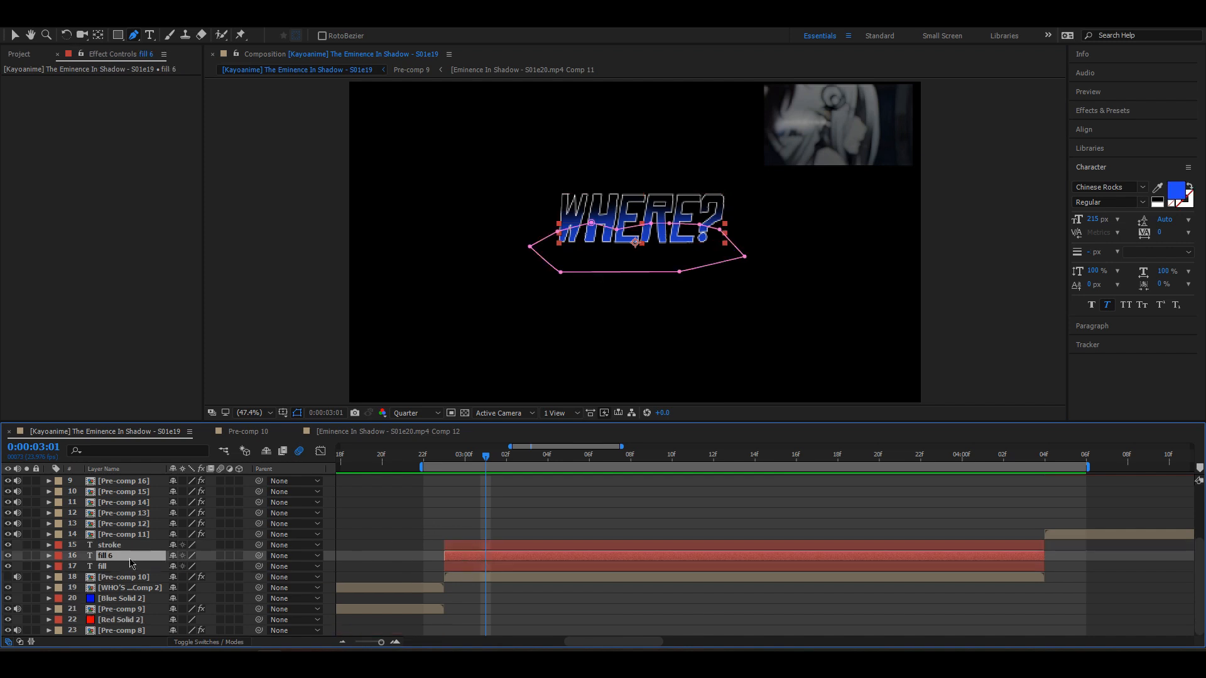
key(ctrl+d)
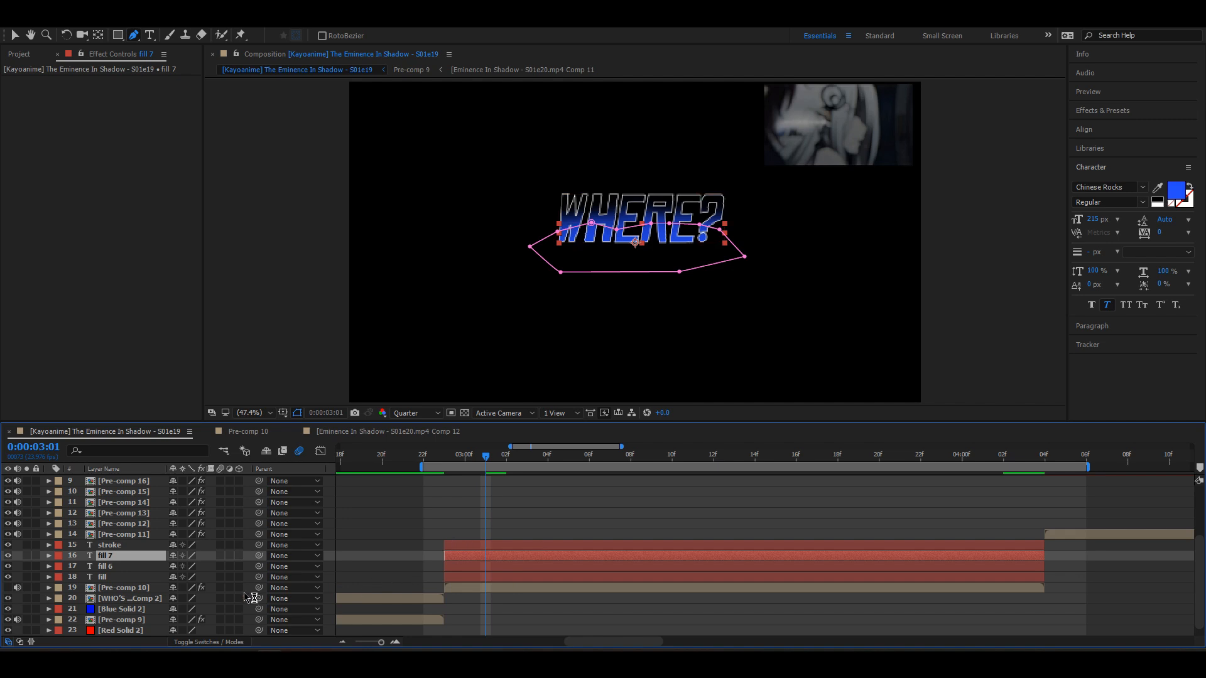
key(m)
right_click(145, 567)
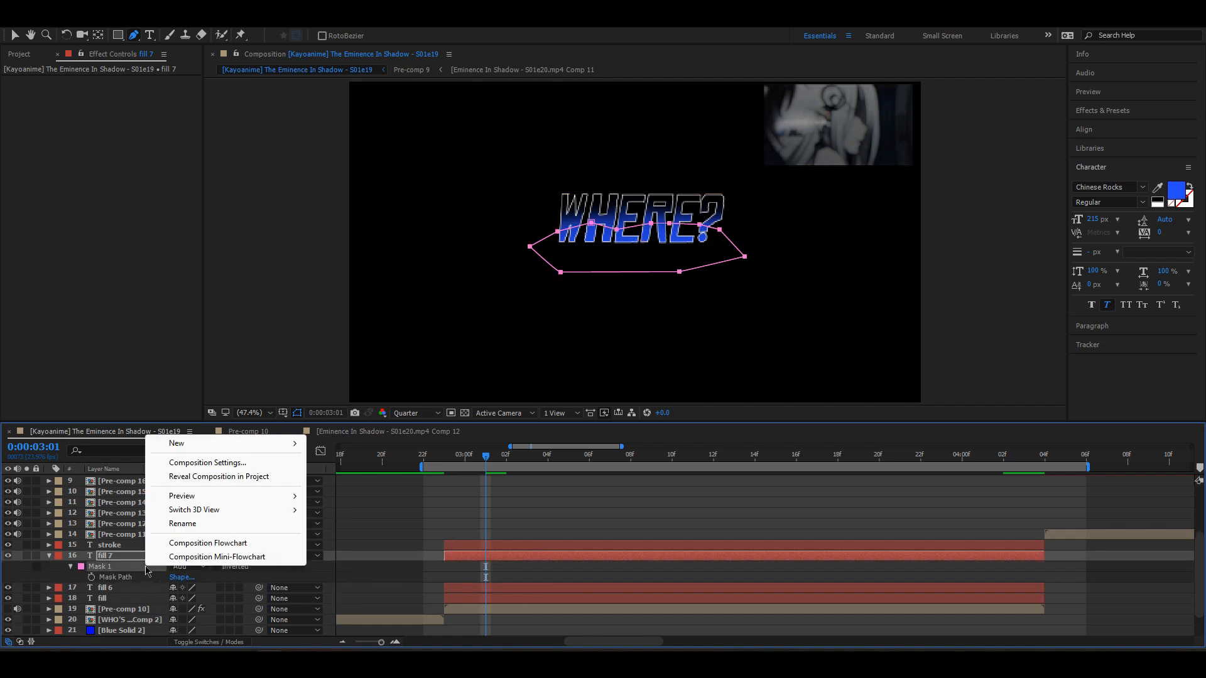
key(Escape)
key(Delete)
- Remove the Opacity keyframes from the fill 7 layer, set its Opacity to 100%, and set its blending mode to Add
key(t)
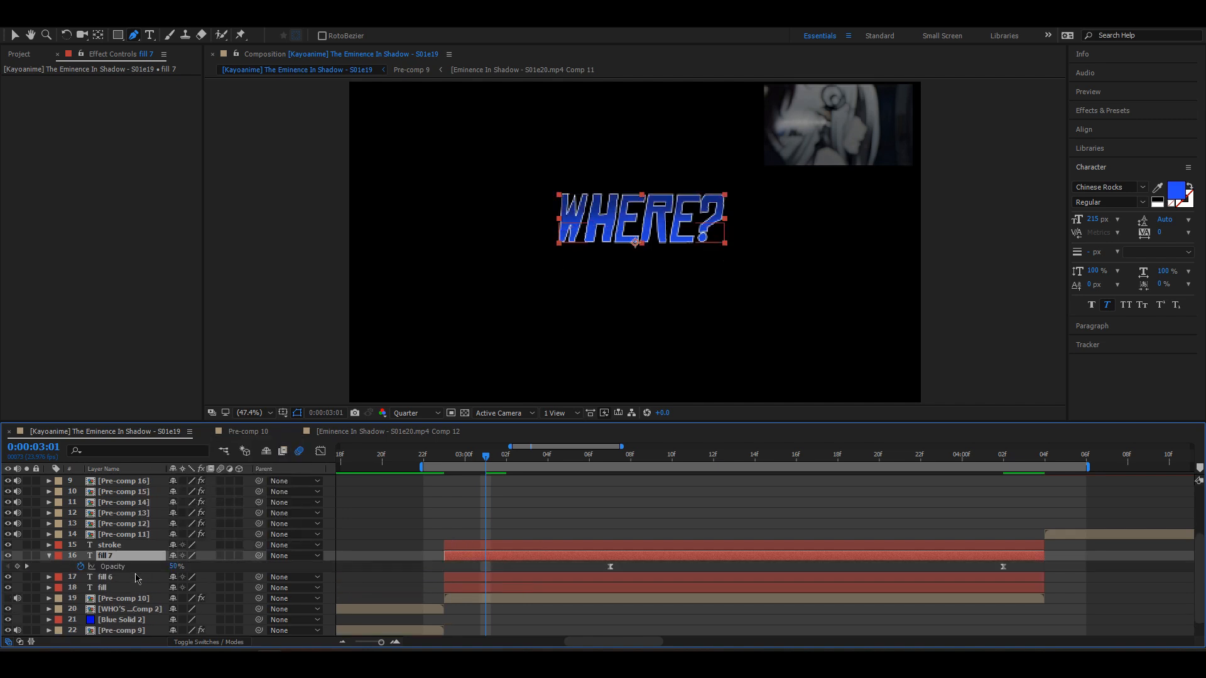
drag(173, 570, 494, 568)
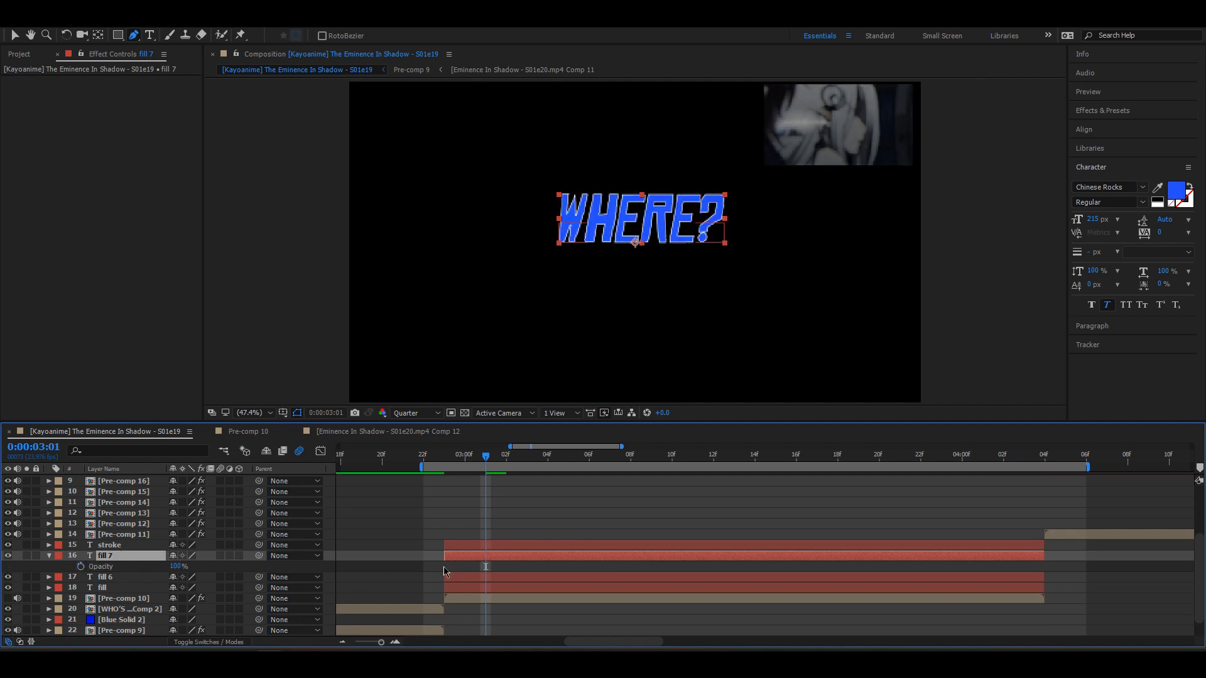
right_click(472, 573)
mouse_move(608, 194)
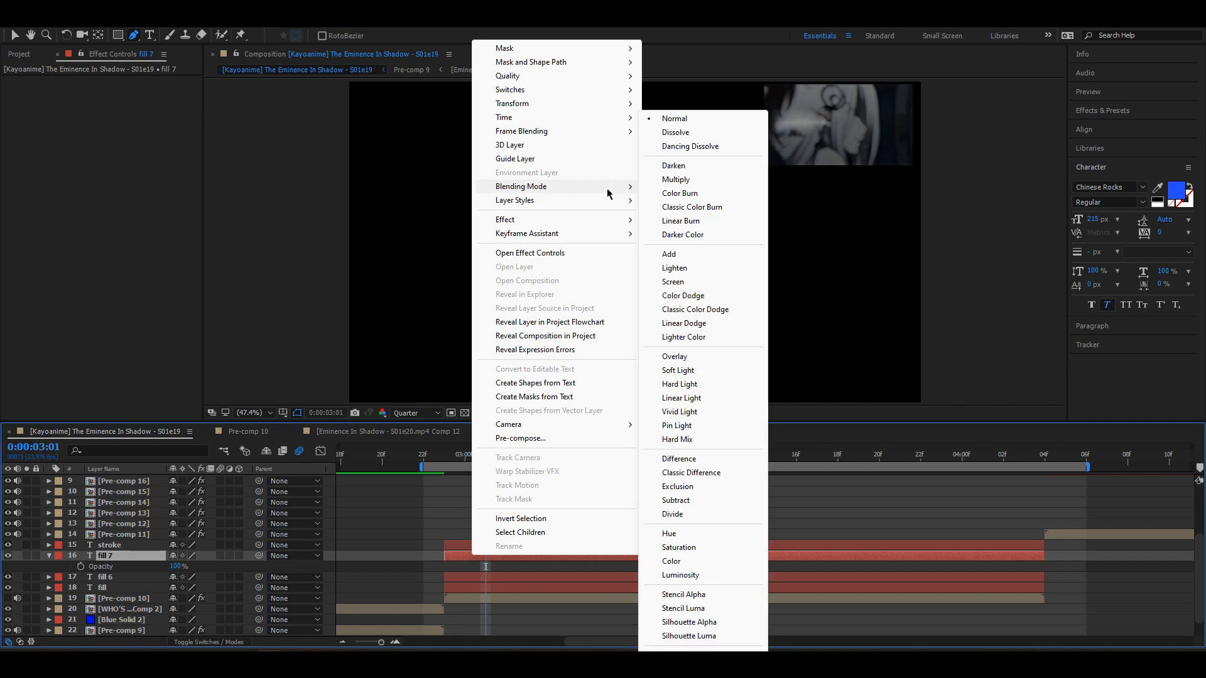
click(695, 254)
- Draw a small four-point mask left of WHERE? on fill 7 and keyframe its path from the layer's start to beyond the question mark at 0:00:04:00
click(519, 172)
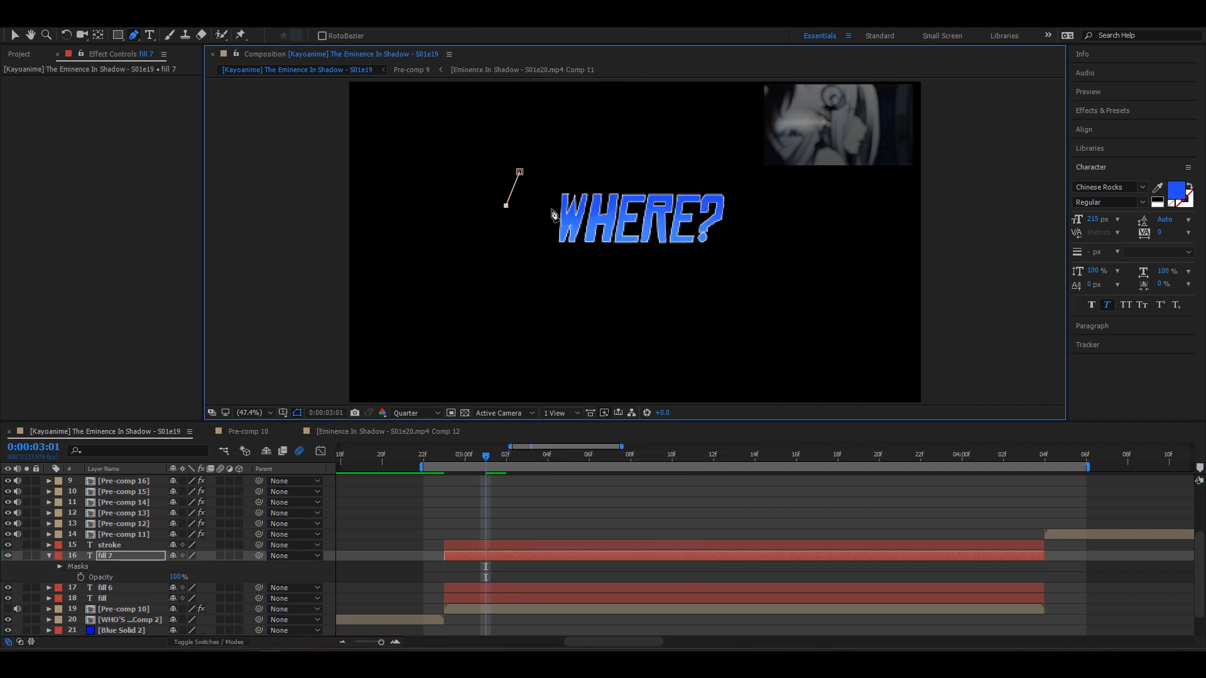
click(519, 173)
drag(556, 169, 552, 178)
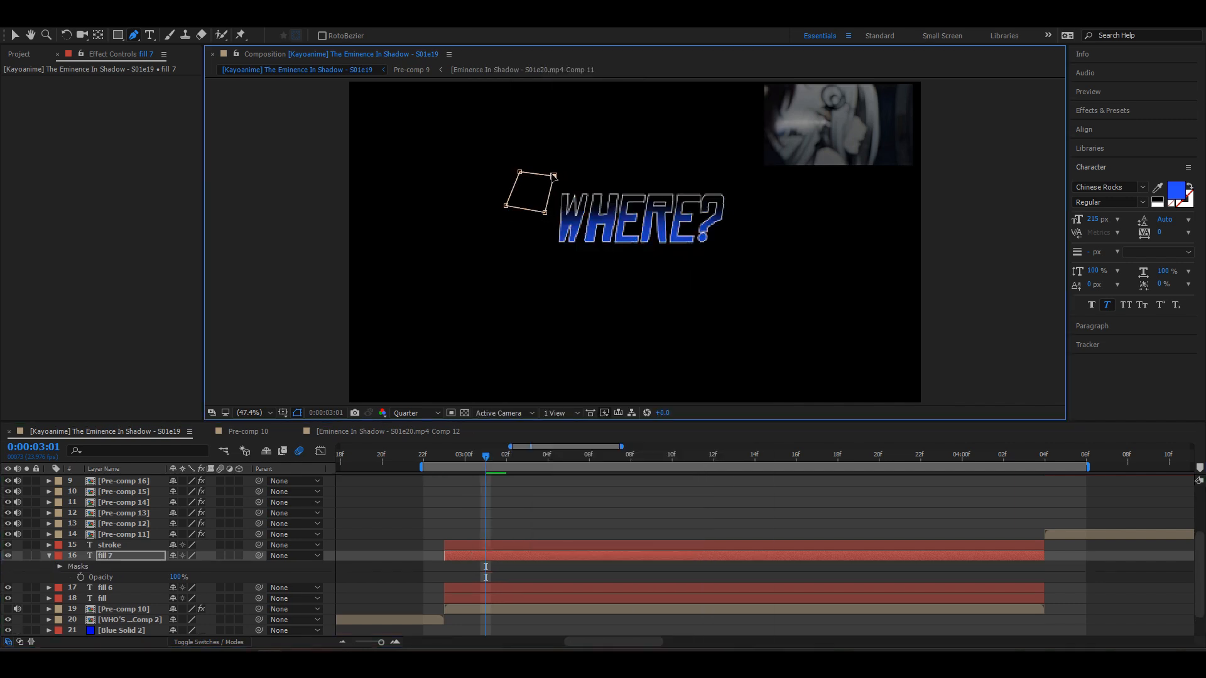
click(91, 577)
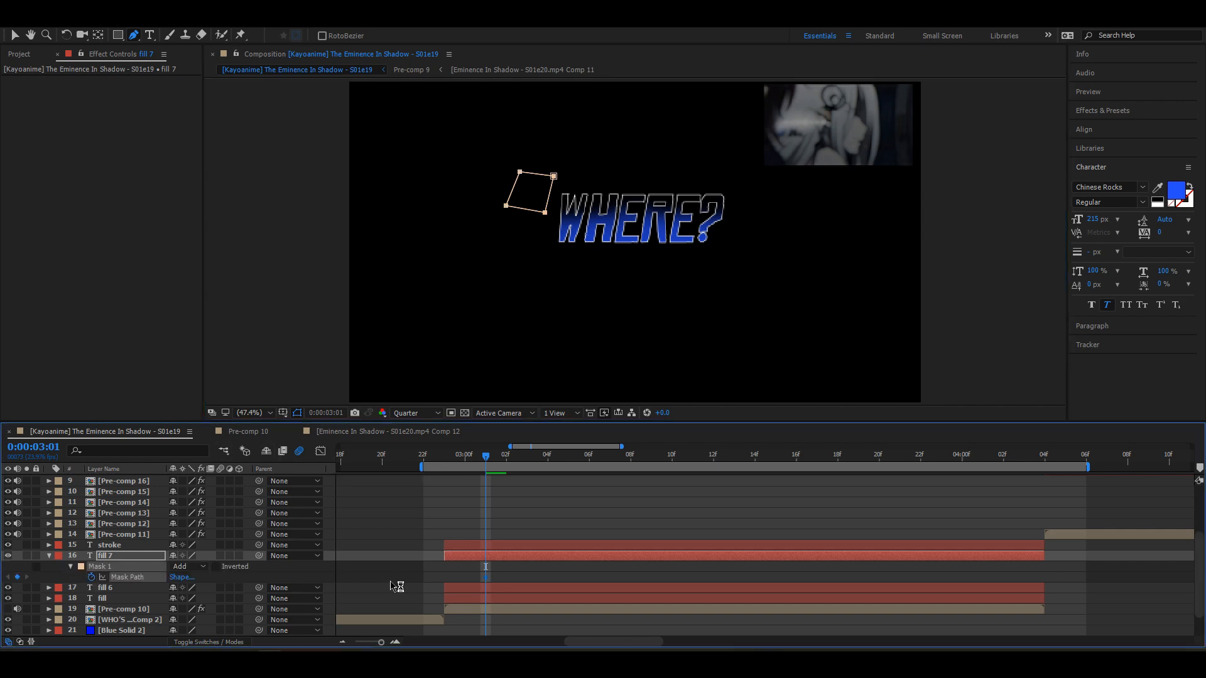
drag(550, 188, 735, 192)
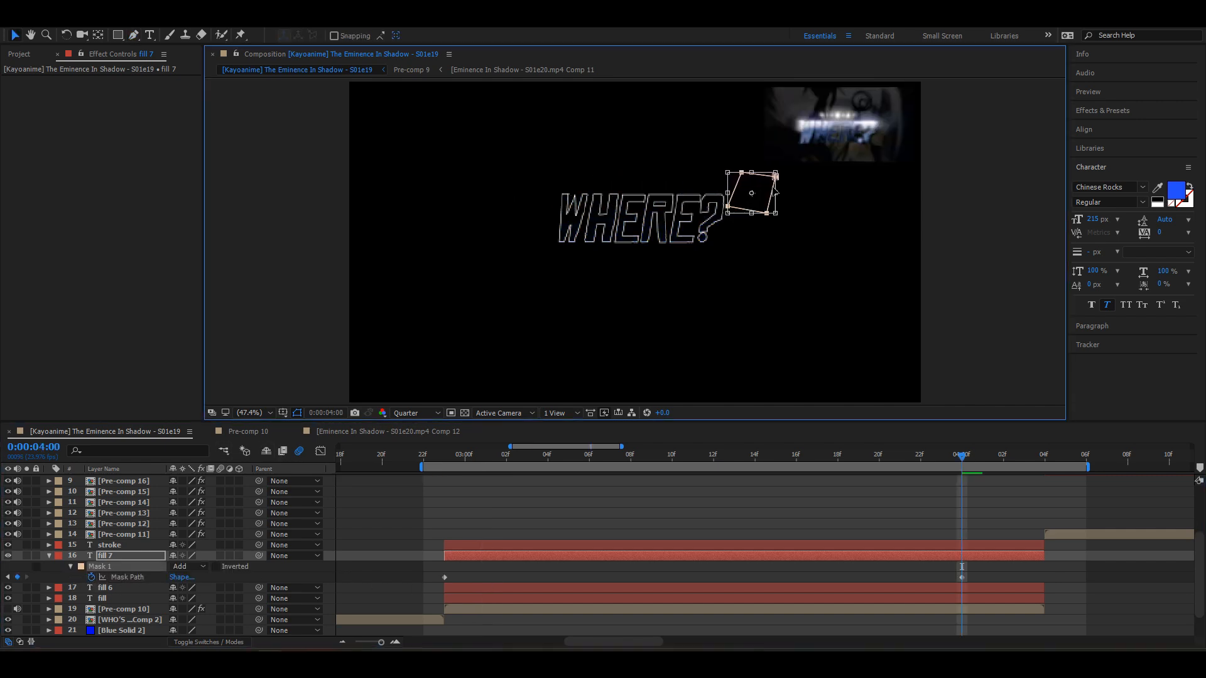
- Apply the Exposure effect to the fill 7 layer and set its Exposure to 1.07
key(ctrl+space)
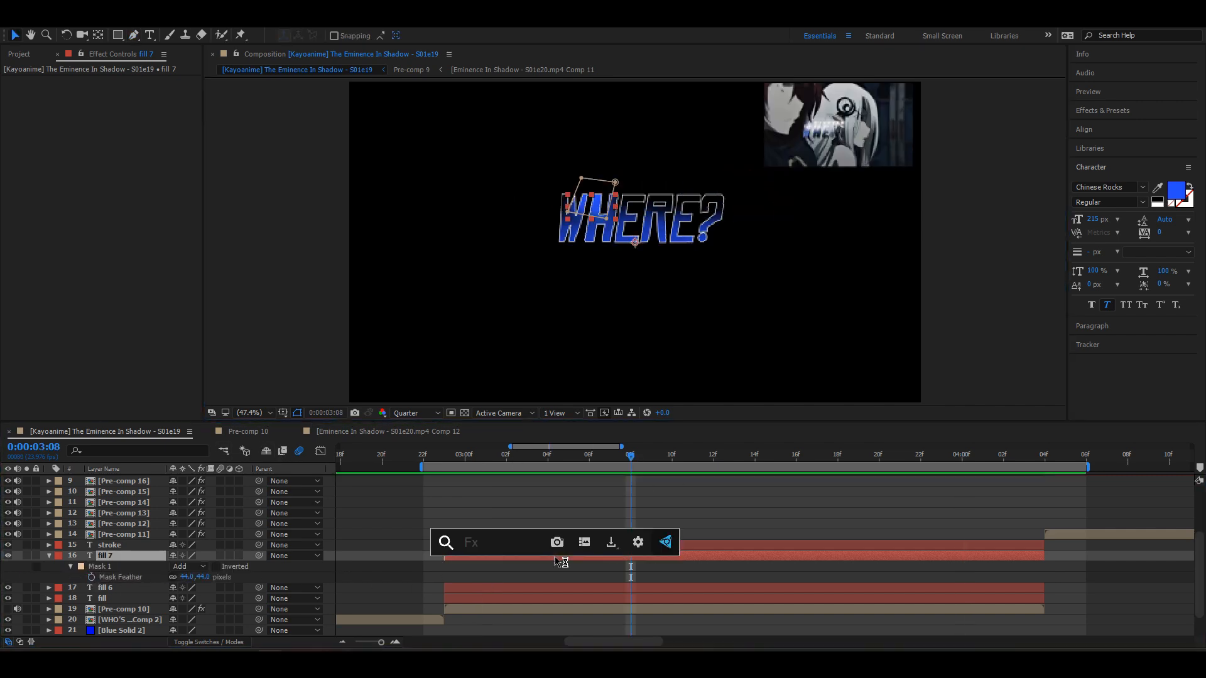
text(ex)
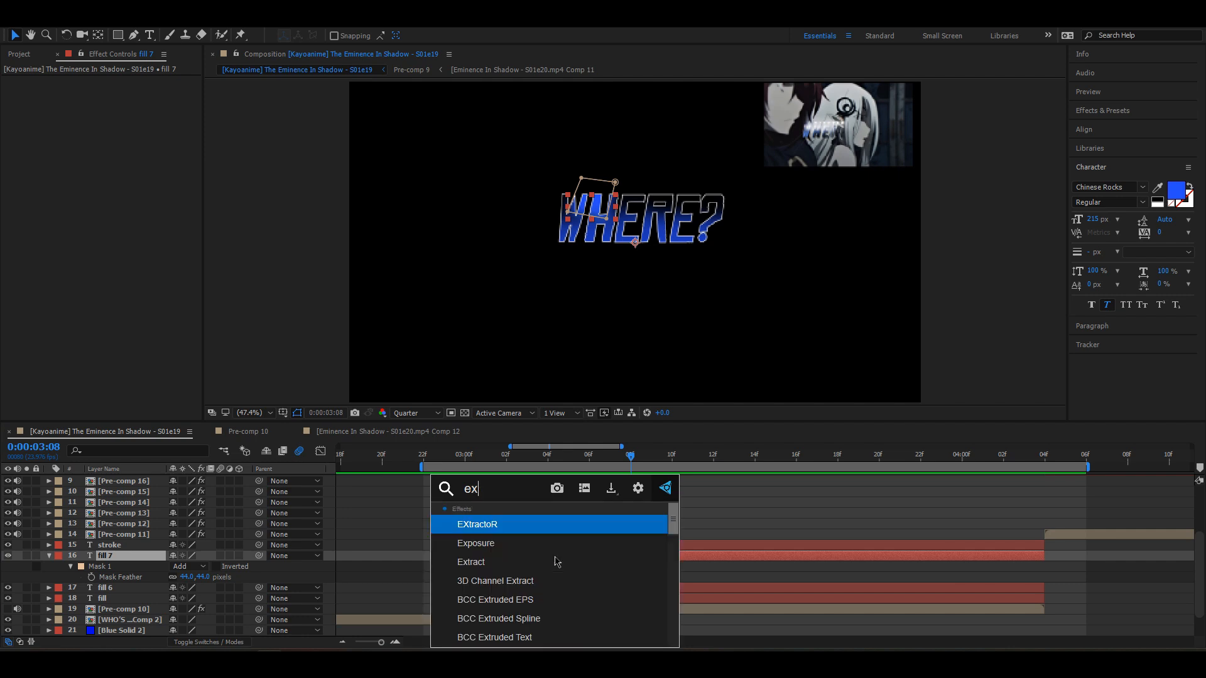
key(Escape)
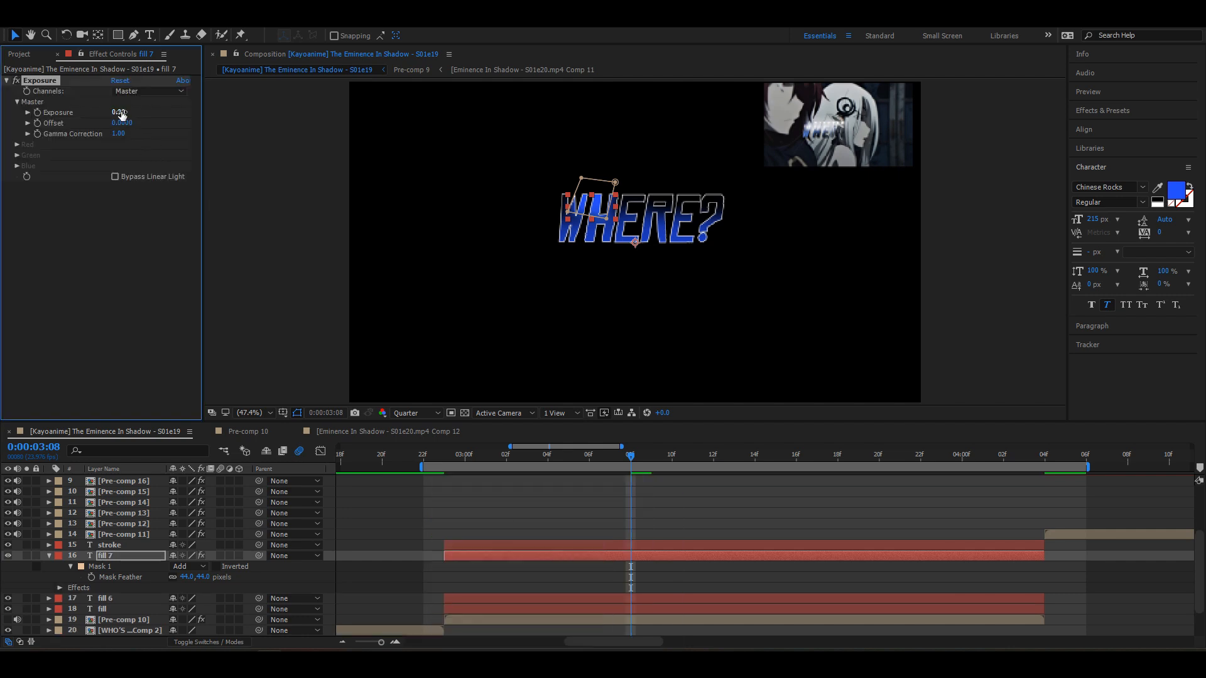
drag(130, 112, 156, 111)
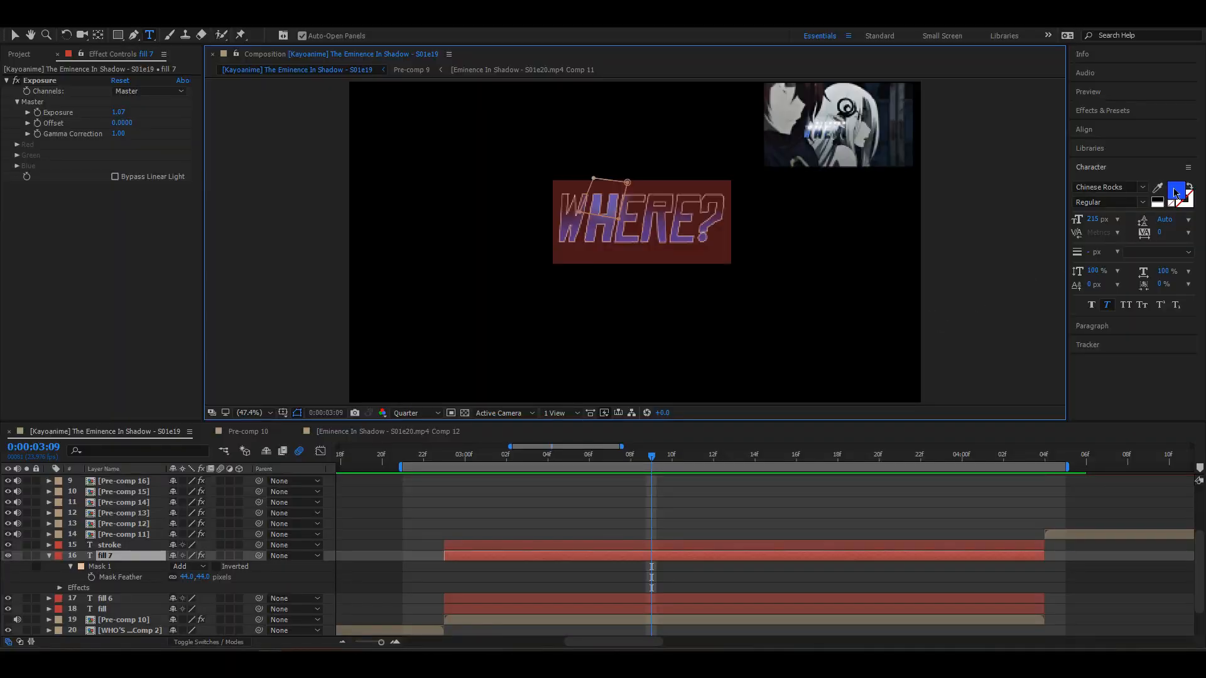
- Set the fill 7 text color to white (FFFFFF) and its mask feather to 87 pixels
click(1176, 190)
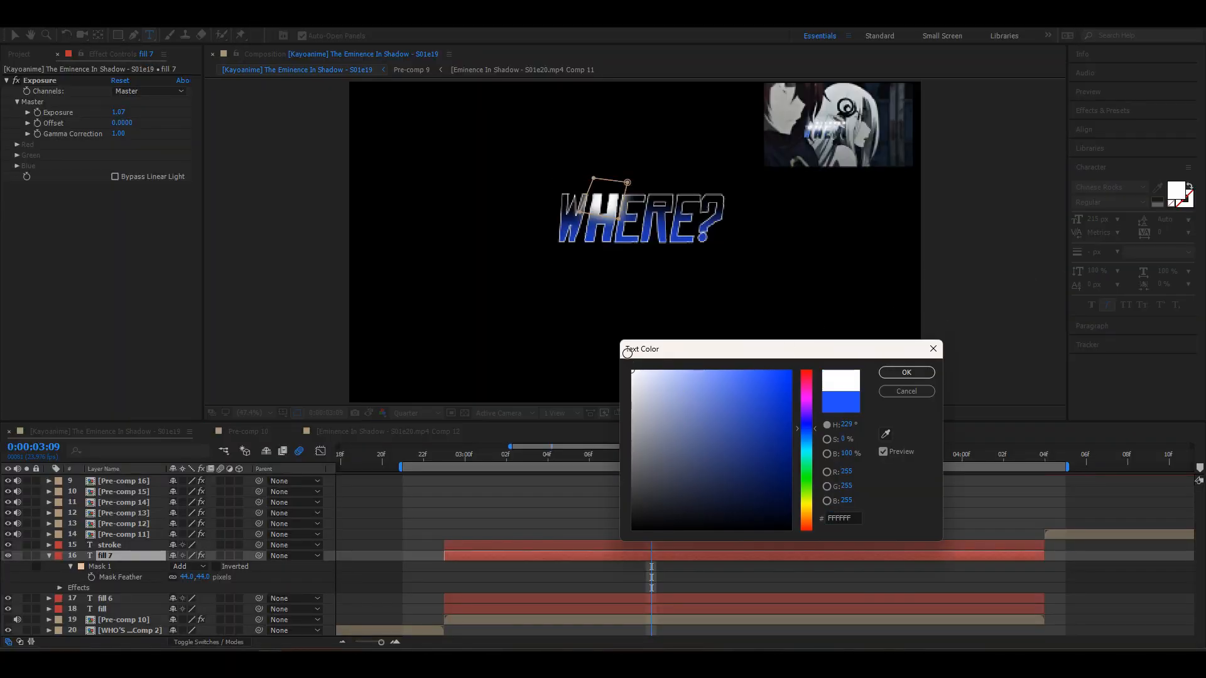
click(903, 374)
key(space)
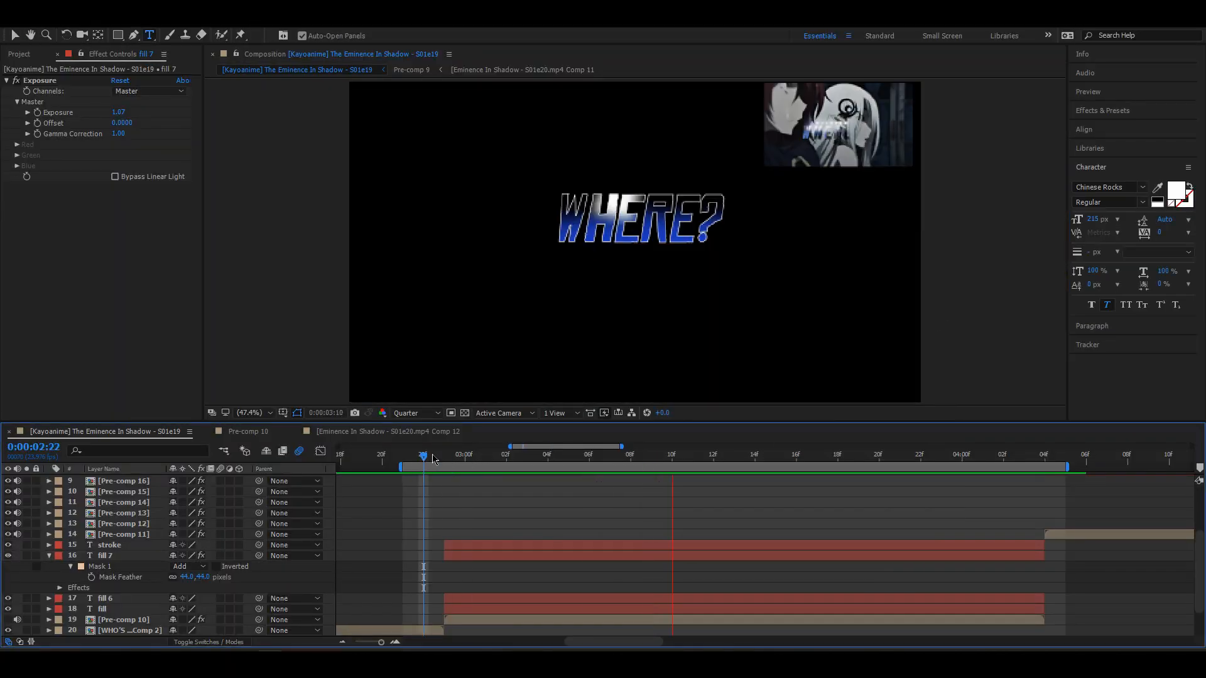
drag(603, 469, 644, 468)
key(f)
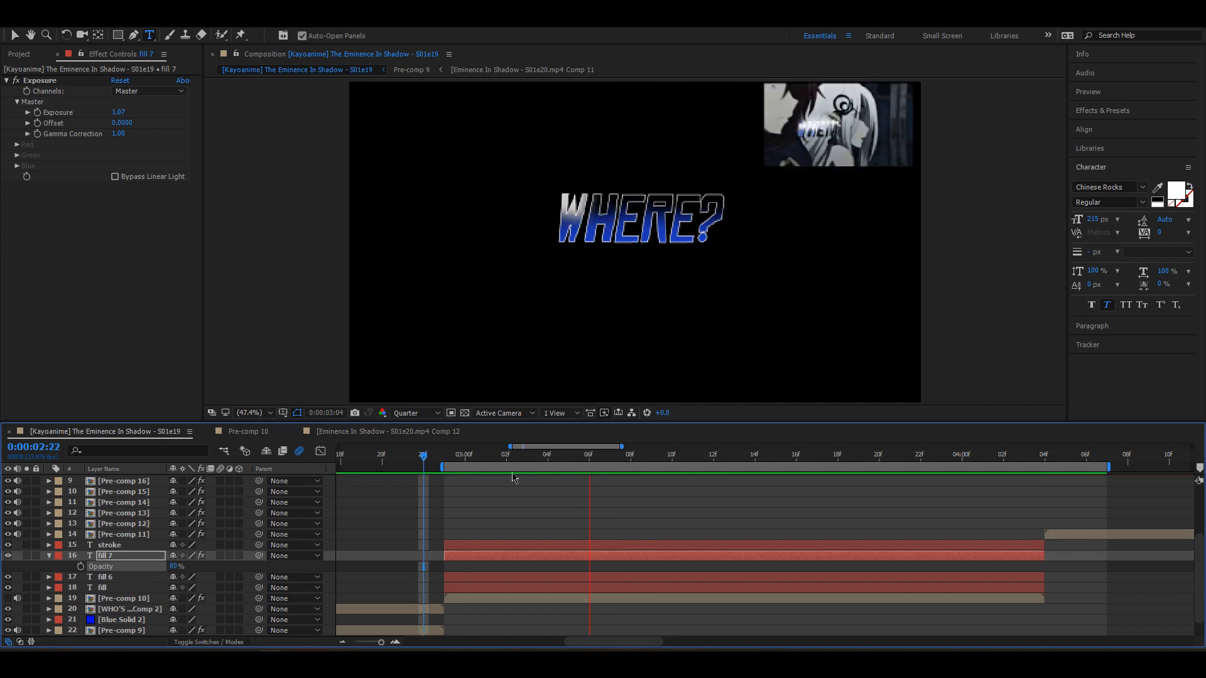
- Duplicate the fill 7 layer to add a second light streak to the WHERE? title
key(ctrl+d)
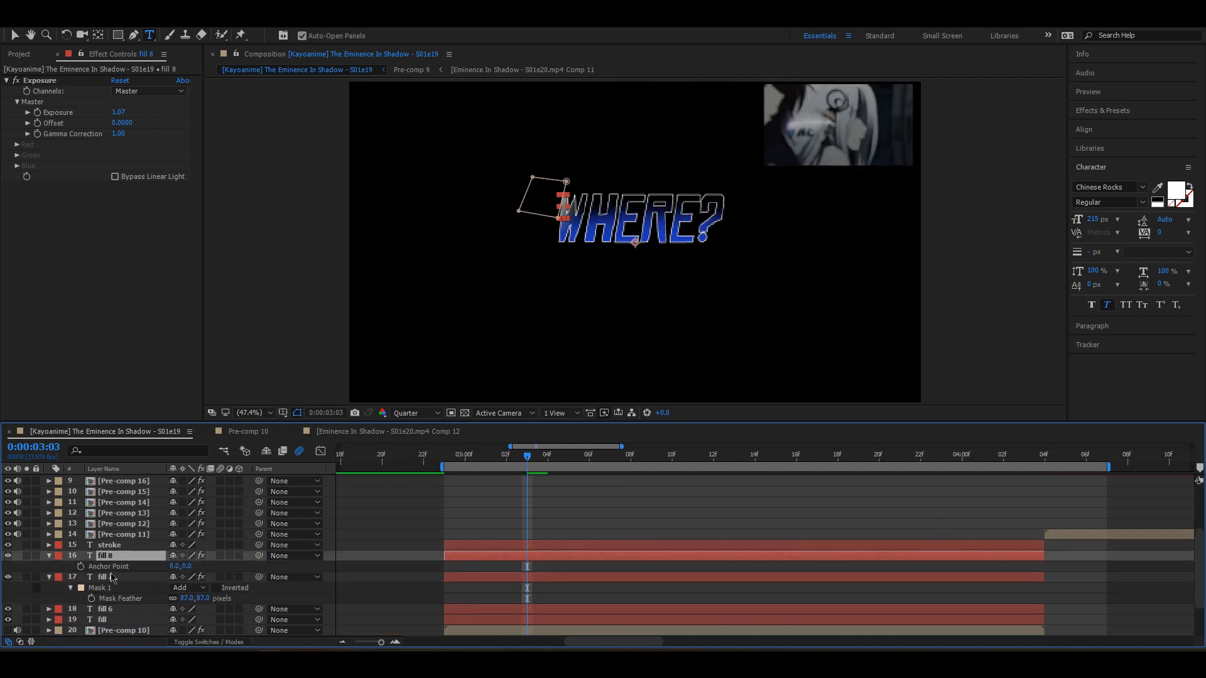
key(a)
key(Return)
key(v)
- Create an adjustment layer above the stroke layer and trim its start to match the start of the title layers
key(ctrl+alt+y)
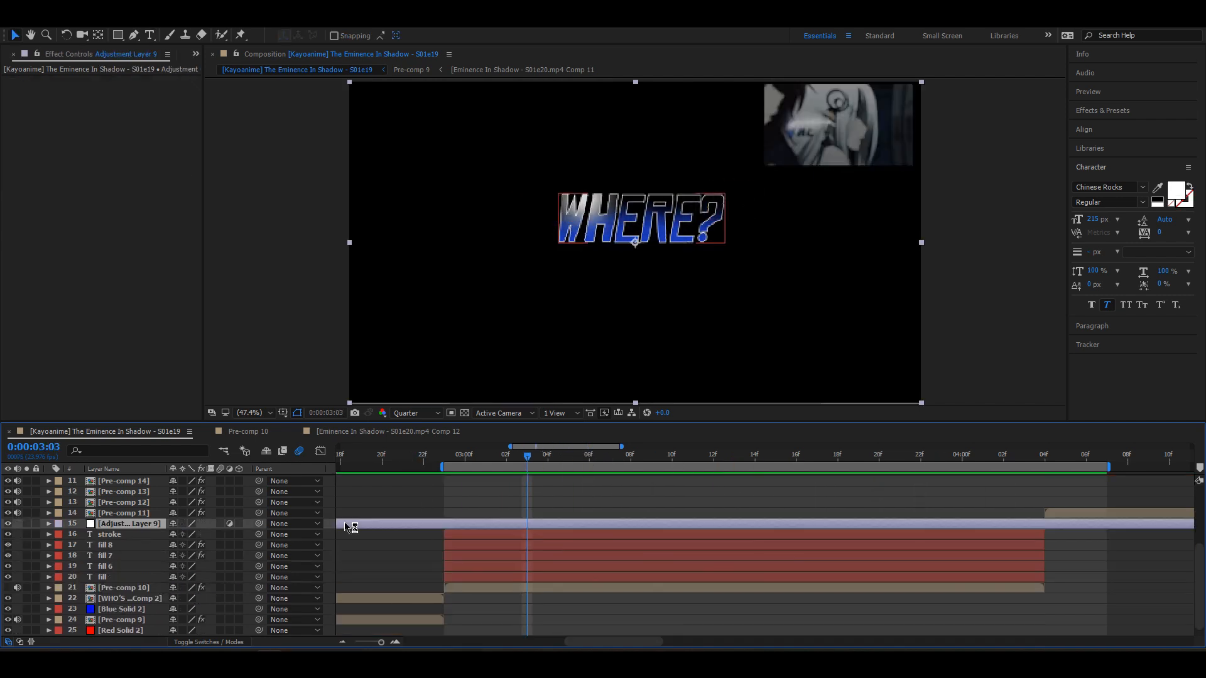
key(ctrl+shift+d)
click(516, 533)
key(Delete)
drag(552, 526, 466, 526)
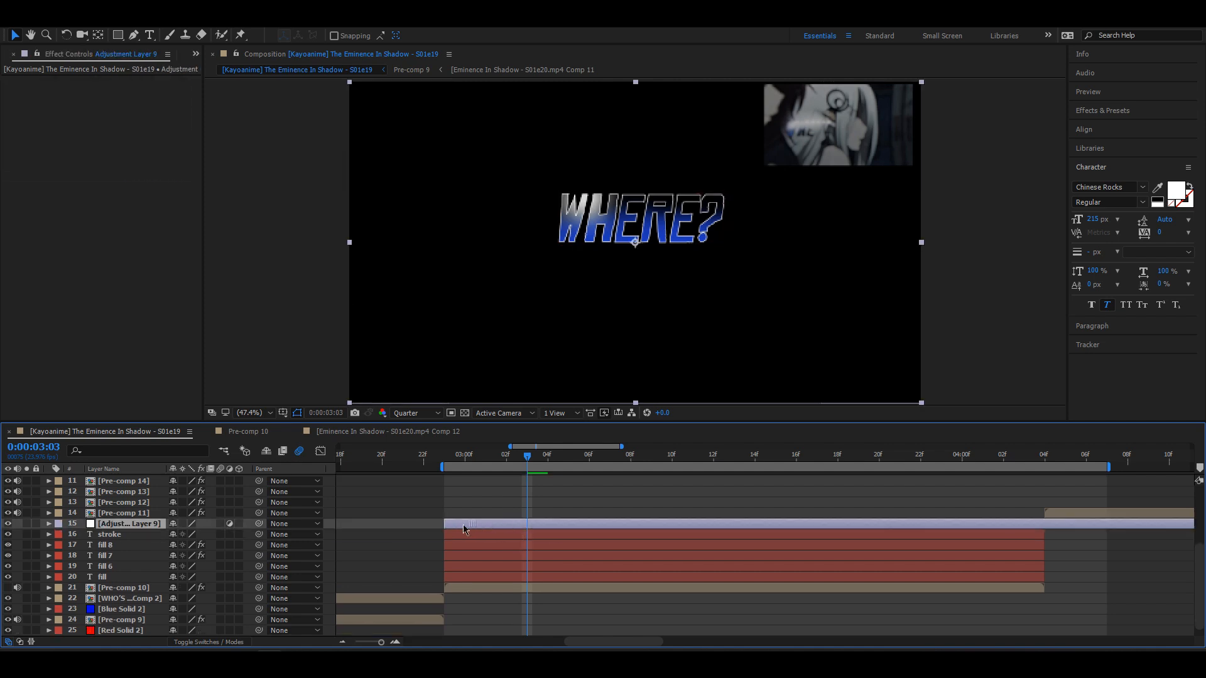
- Apply the S_HueSatBright effect to the adjustment layer and set its Saturation to 0
key(ctrl+space)
text(hue)
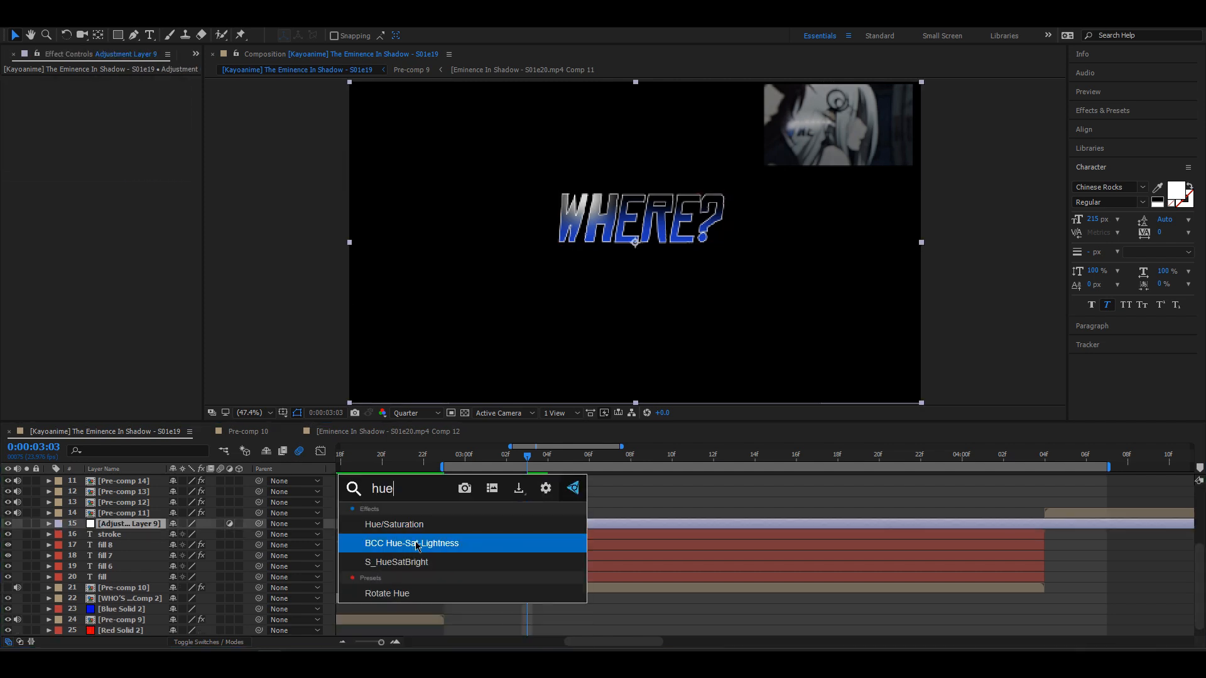
click(369, 563)
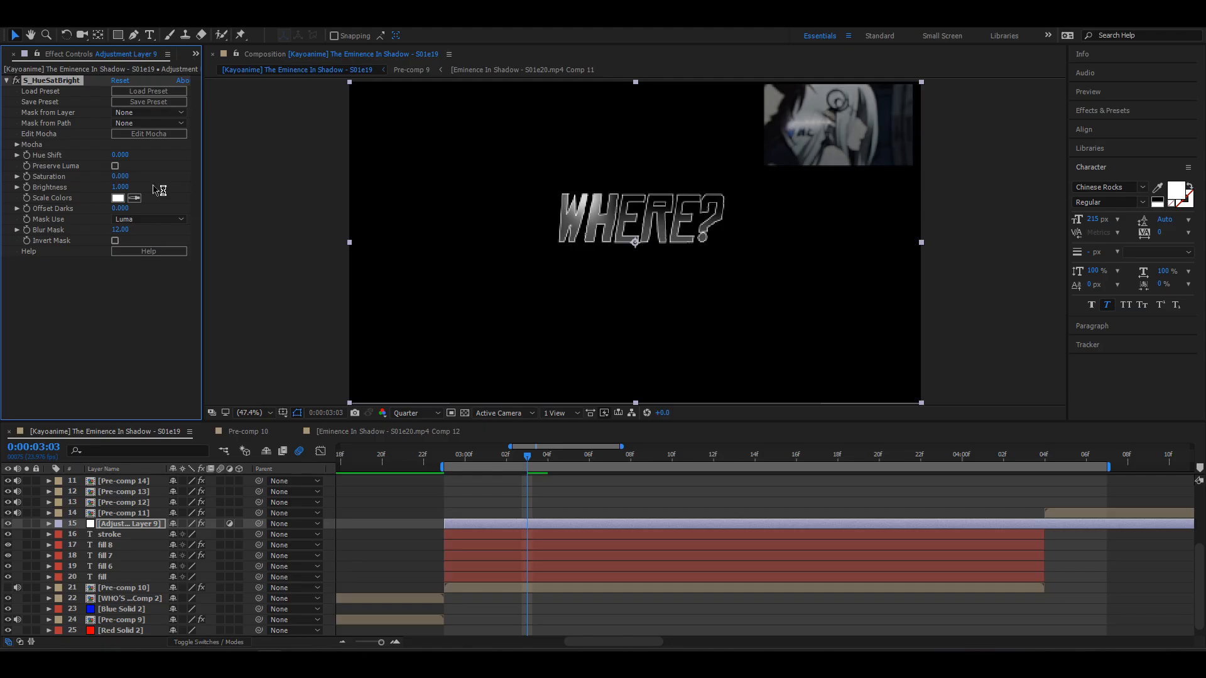
- Draw a rectangular mask left of WHERE? on the adjustment layer, keyframe its path at the layer's start, and extend its lower-right corner under the title
click(115, 39)
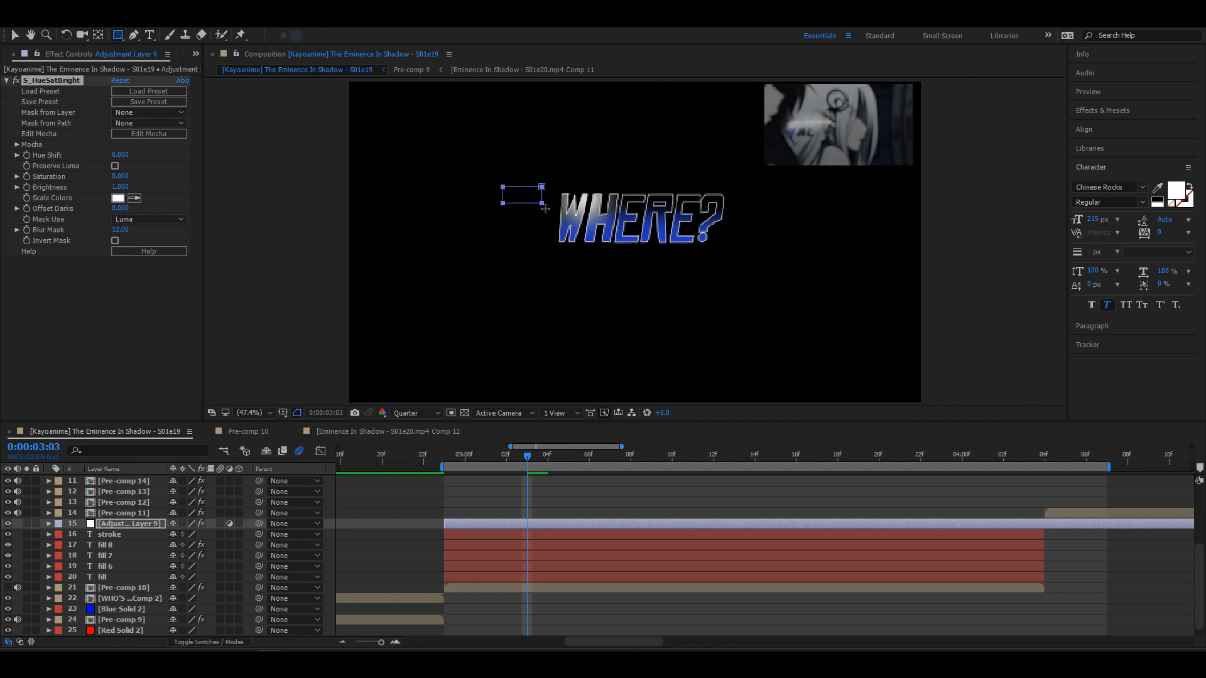
drag(539, 249, 540, 251)
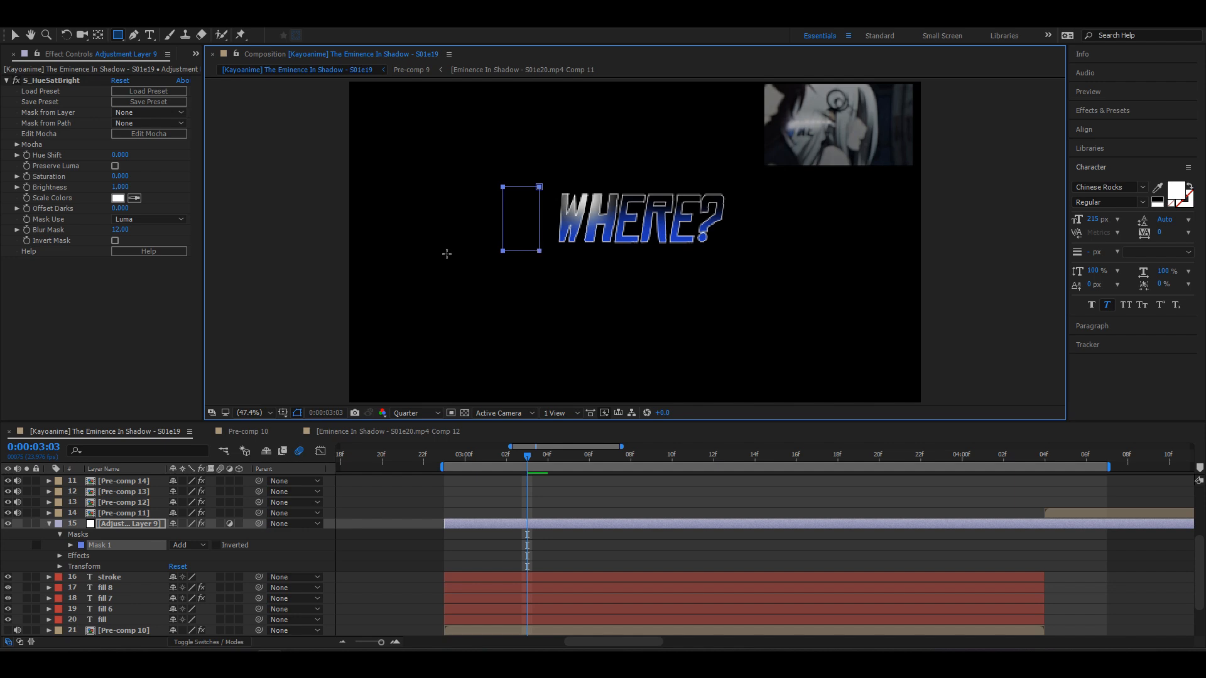
key(m)
click(92, 546)
key(i)
key(v)
drag(539, 251, 641, 256)
- Move all four mask points beyond the question mark at 0:00:03:15 and shift that keyframe to the end of the title layers
key(space)
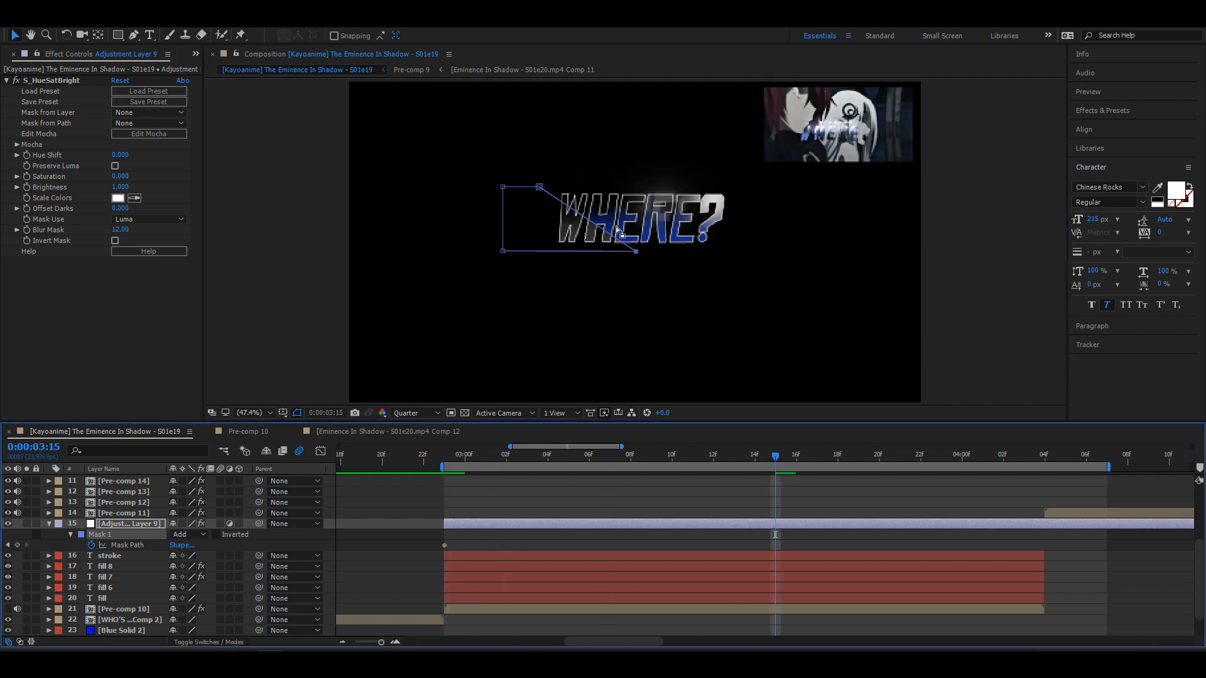
drag(540, 187, 763, 184)
drag(636, 251, 726, 263)
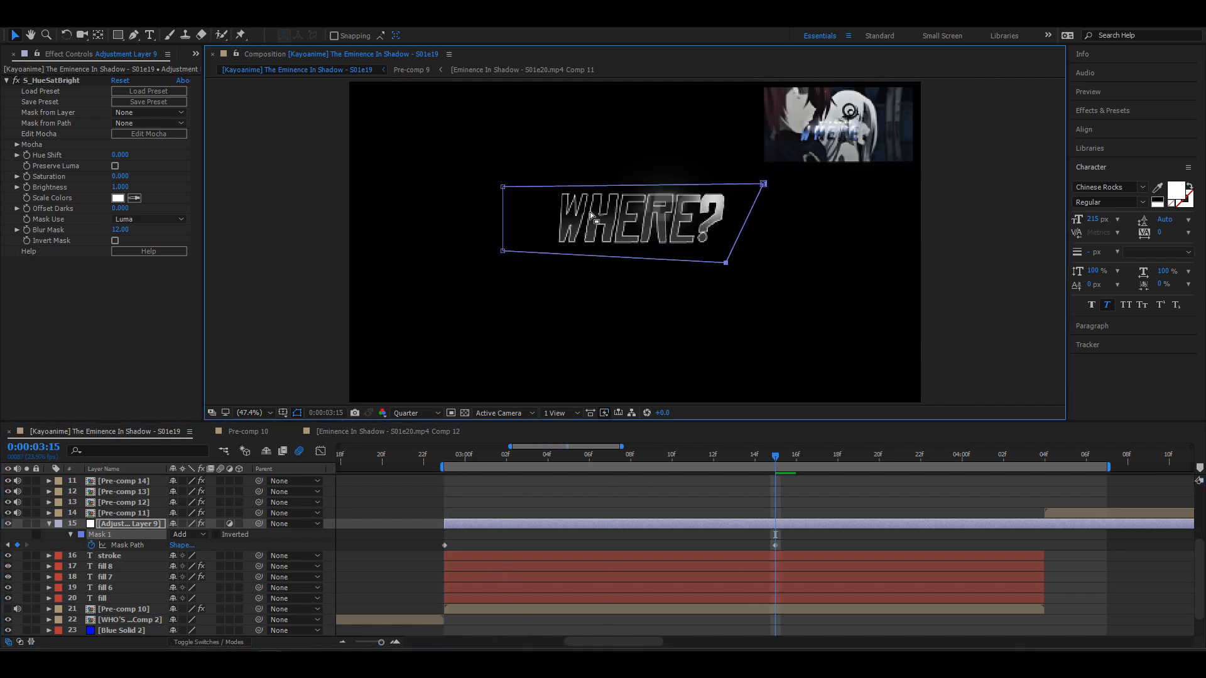
drag(503, 187, 735, 200)
drag(503, 251, 714, 252)
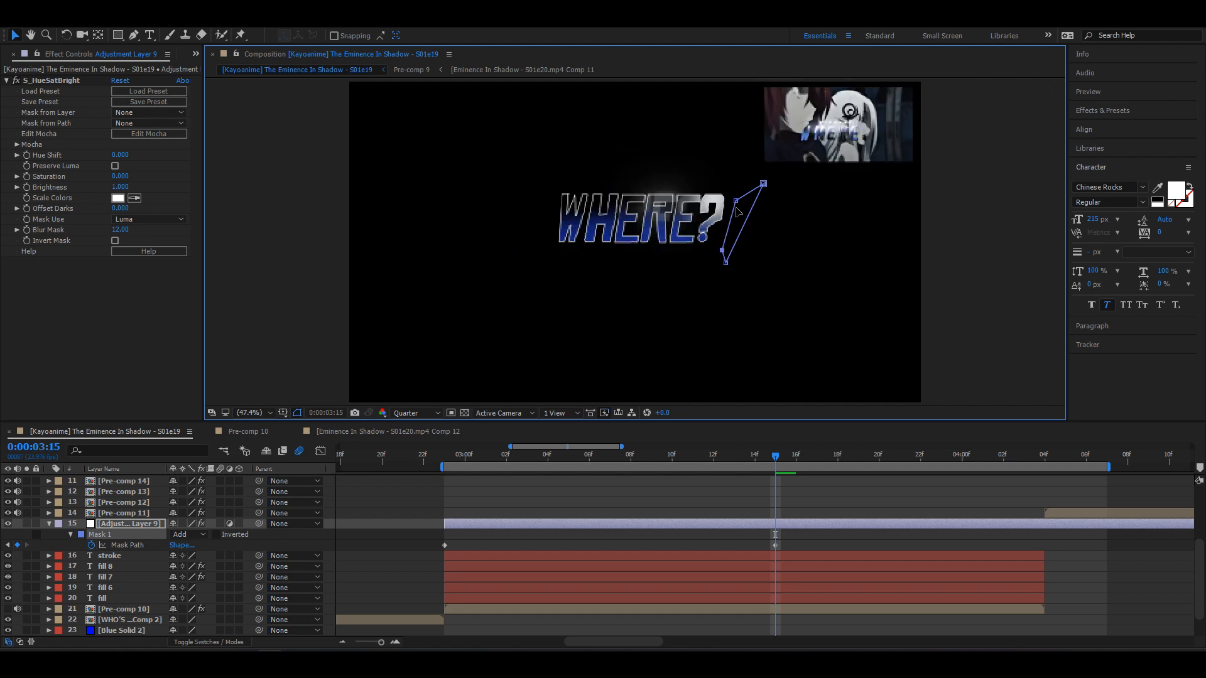
drag(736, 201, 753, 189)
key(f)
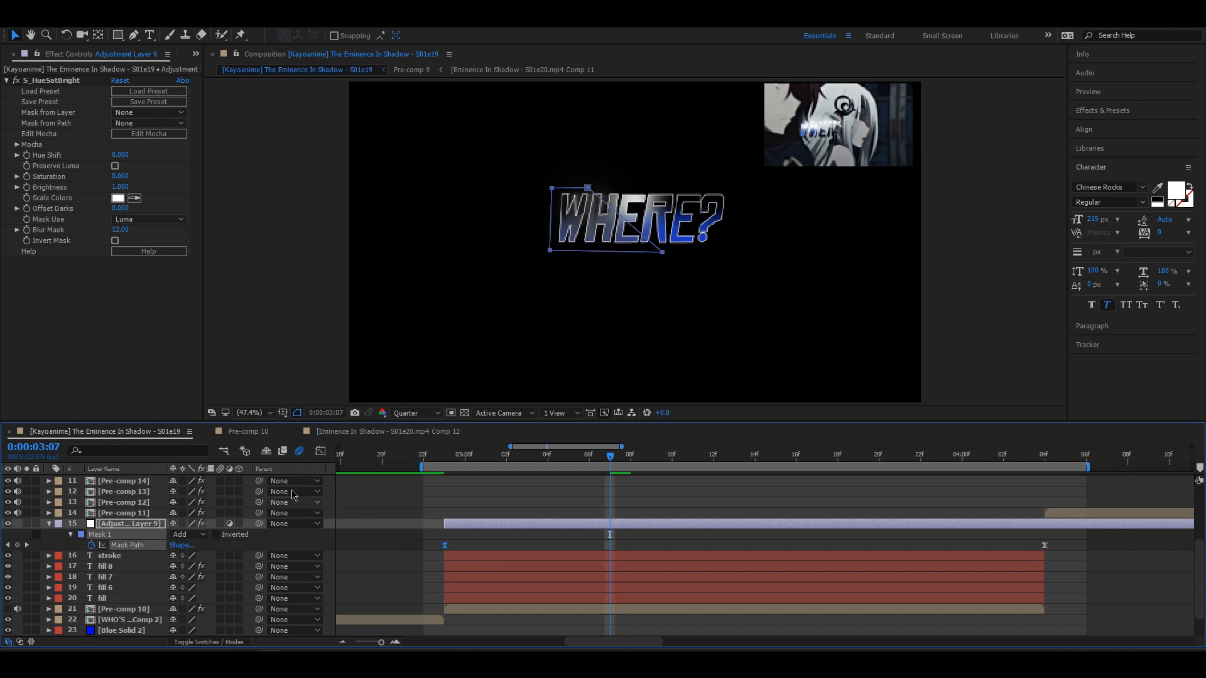
- Reshape the Mask Path speed graph so the motion starts very fast and slows gradually, and preview it
key(shift+F3)
click(638, 630)
click(545, 607)
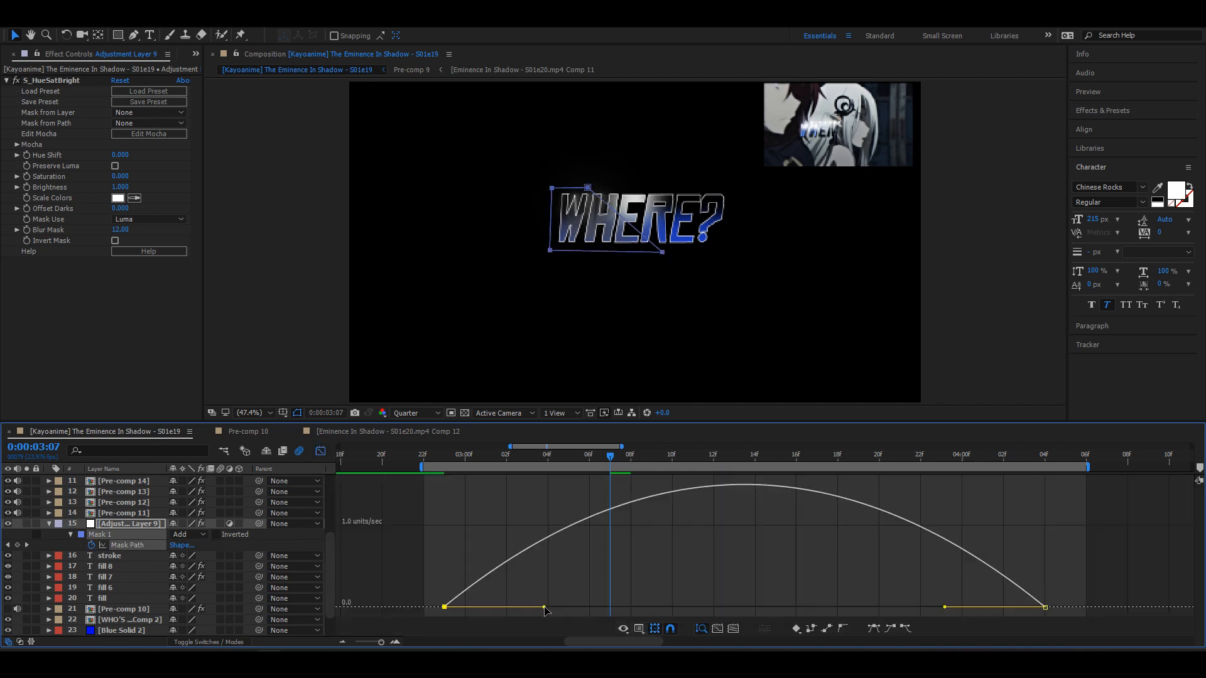
drag(544, 607, 440, 607)
drag(946, 607, 666, 606)
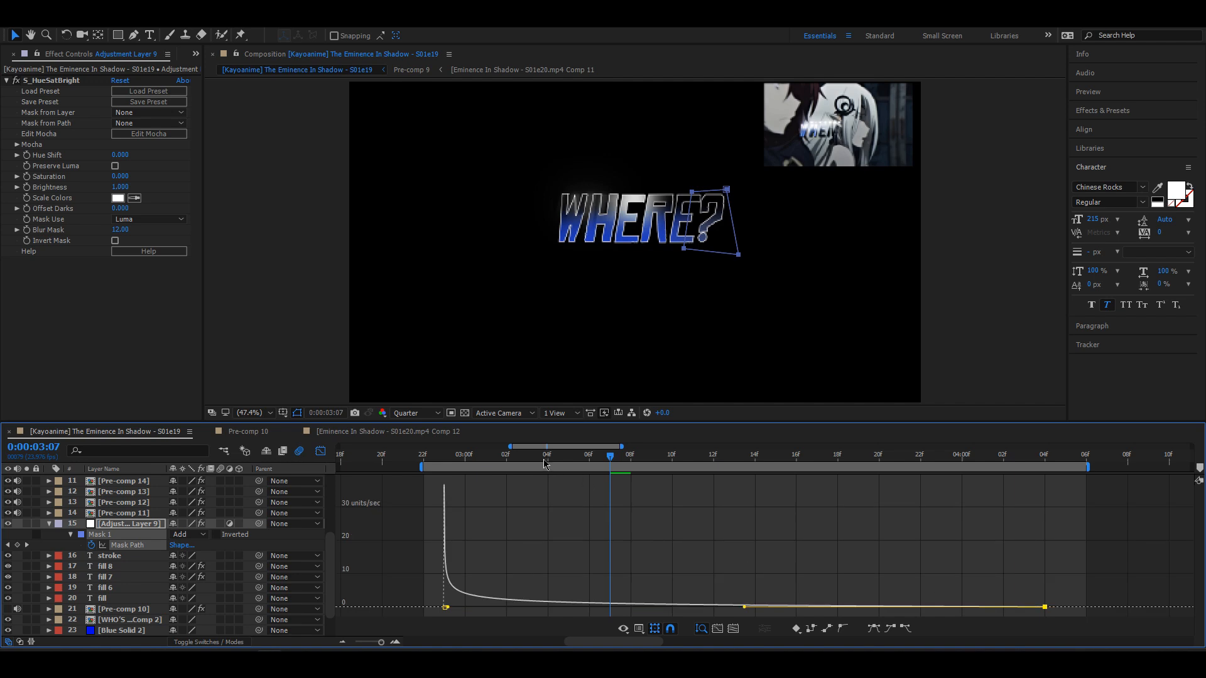
drag(490, 458, 361, 457)
key(space)
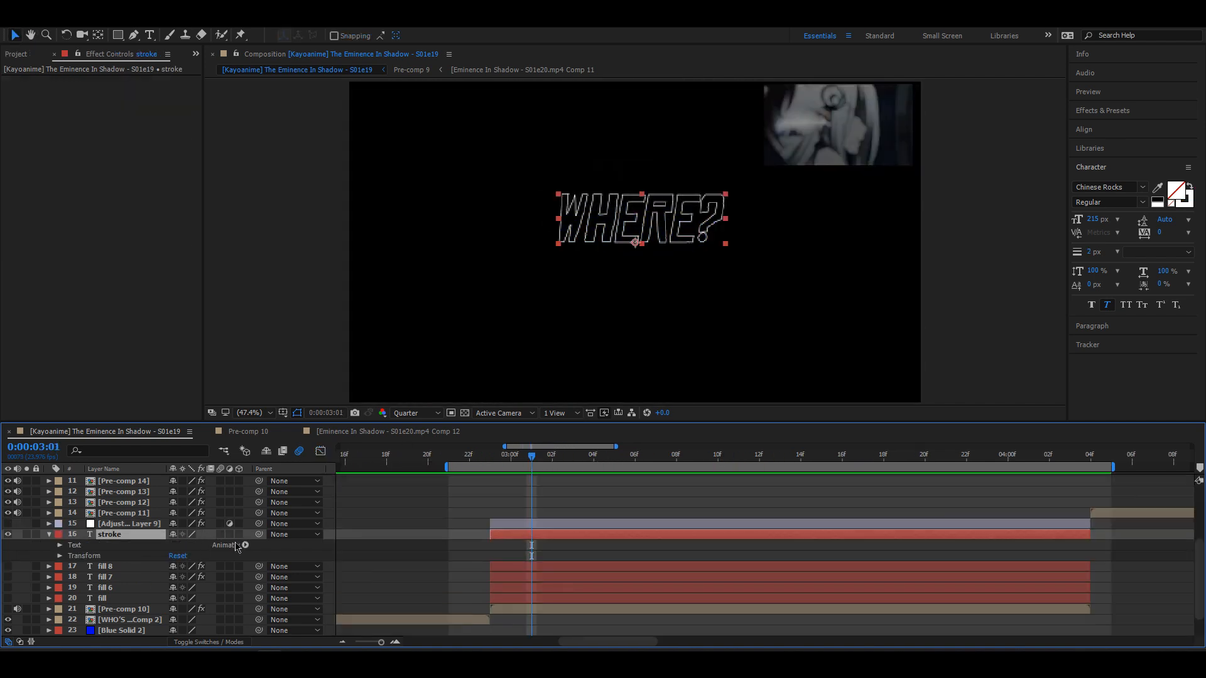
- Add a Tracking animator to the stroke layer and keyframe its Tracking Amount at -30 at the layer's start
click(245, 545)
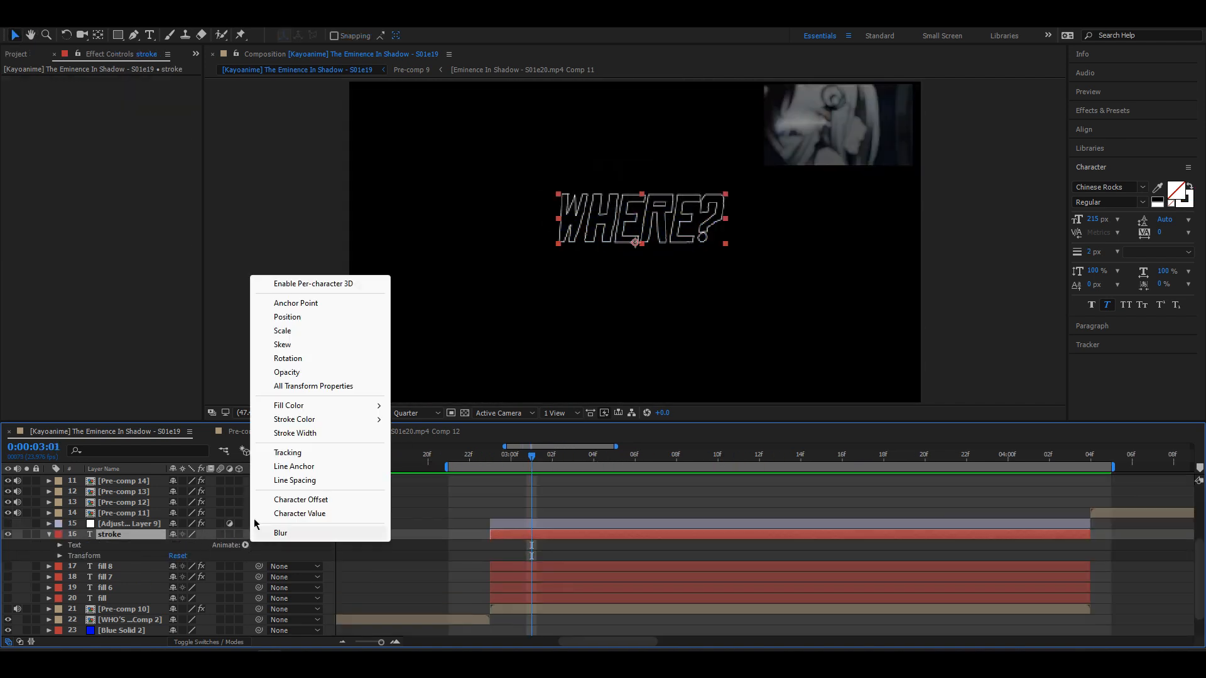
click(282, 449)
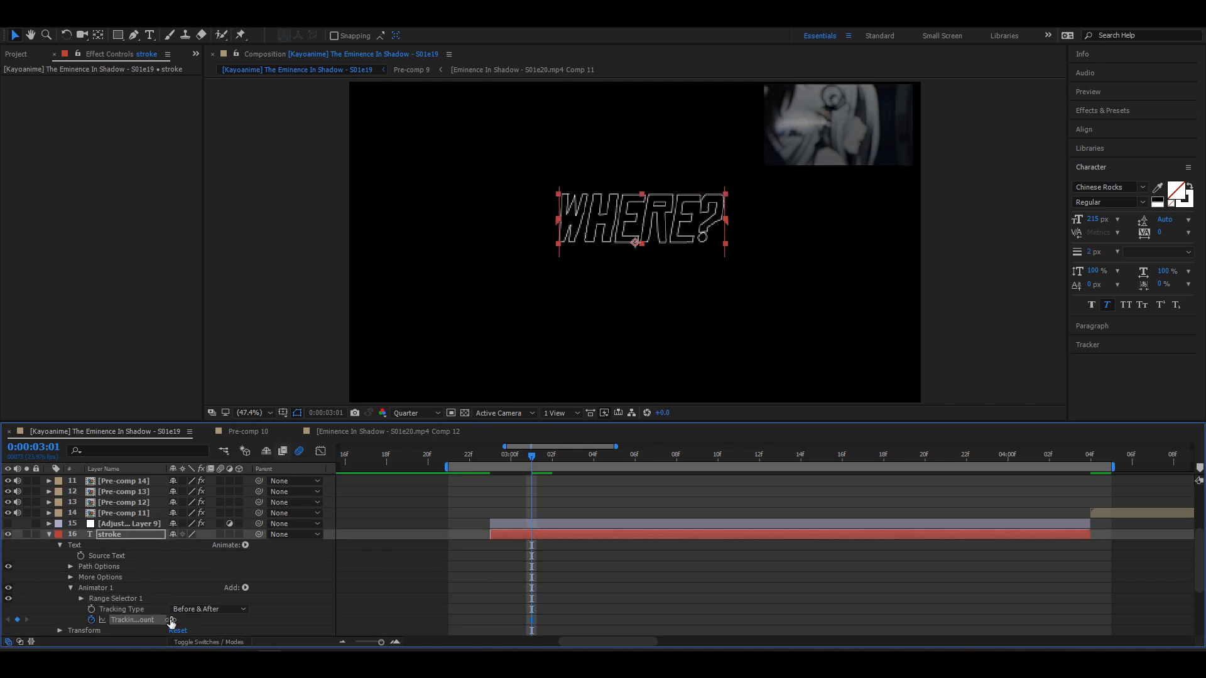
drag(171, 620, 153, 620)
scroll(550, 584, down, 3)
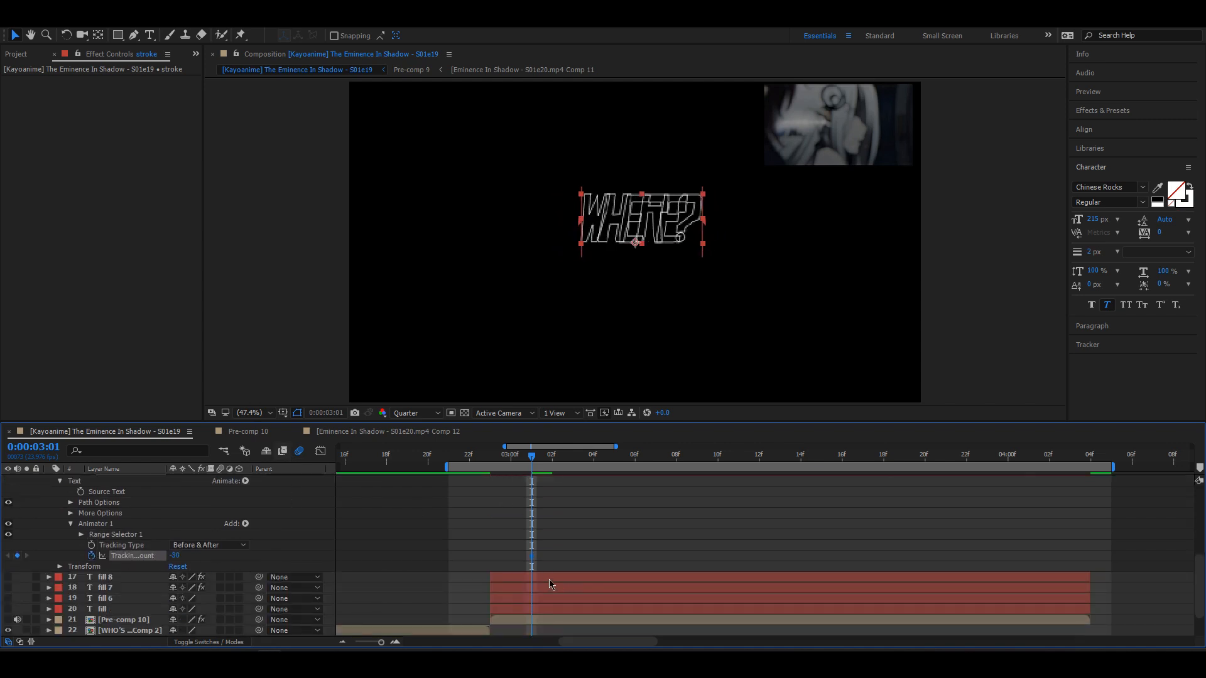
key(space)
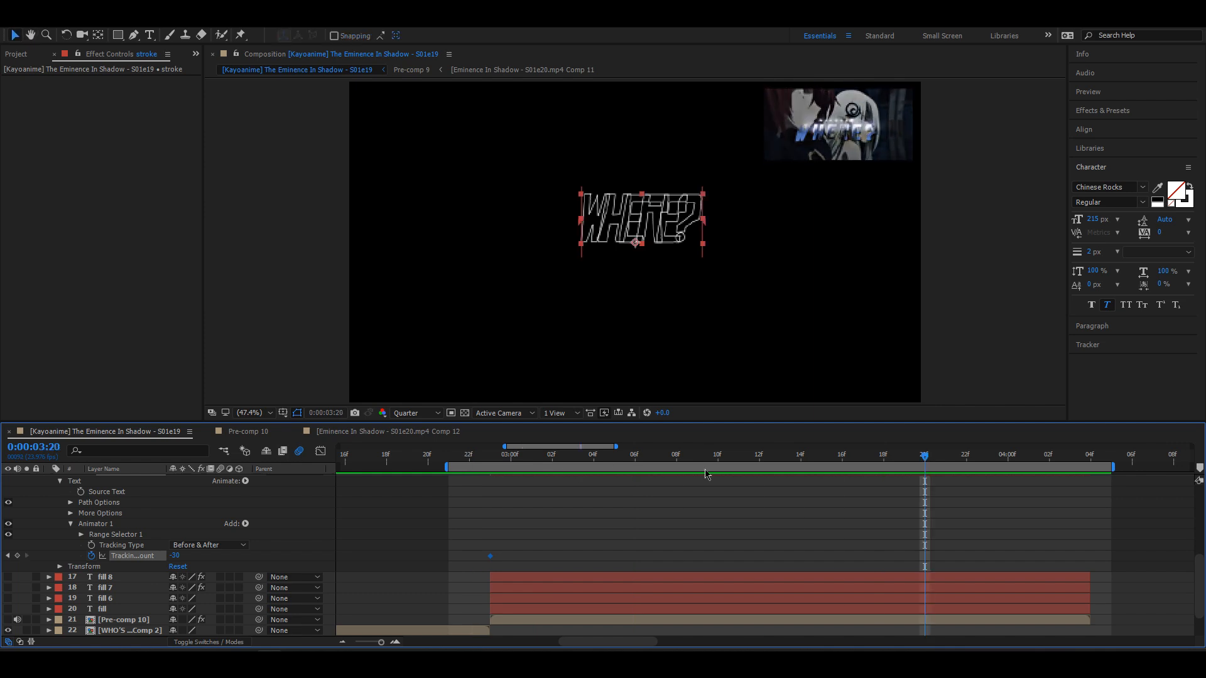
- Keyframe the stroke layer's Tracking Amount at 76 at 0:00:03:20 and preview the letters spreading
drag(171, 557, 237, 557)
key(Page_Up)
drag(988, 557, 928, 558)
click(953, 528)
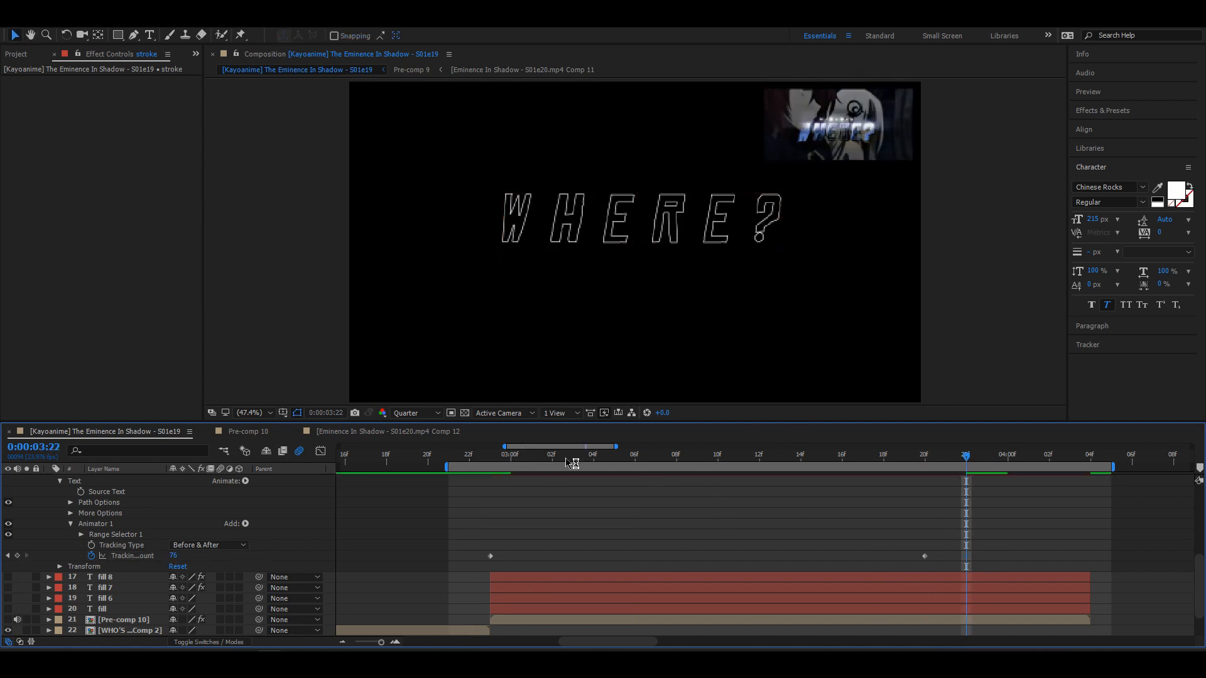
drag(567, 458, 490, 459)
key(space)
key(space)
- Keyframe the Tracking Amount at -17 at 0:00:04:02 and apply Easy Ease to the tracking keyframes
drag(961, 458, 1047, 456)
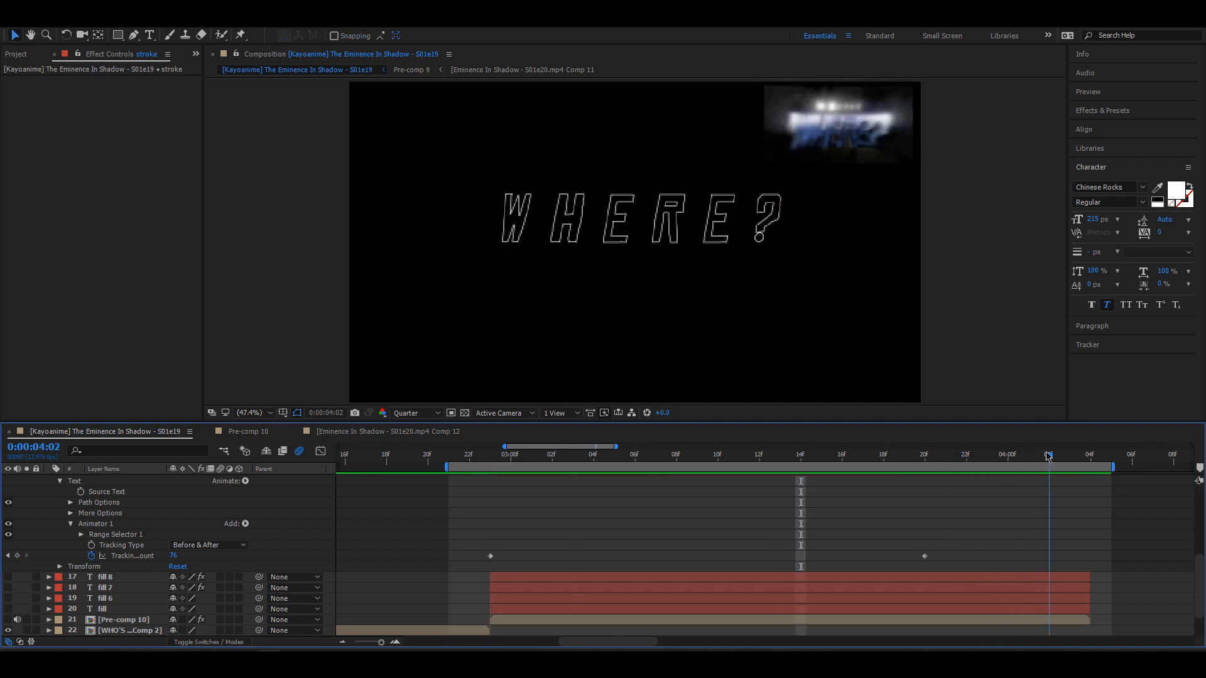
drag(173, 556, 126, 564)
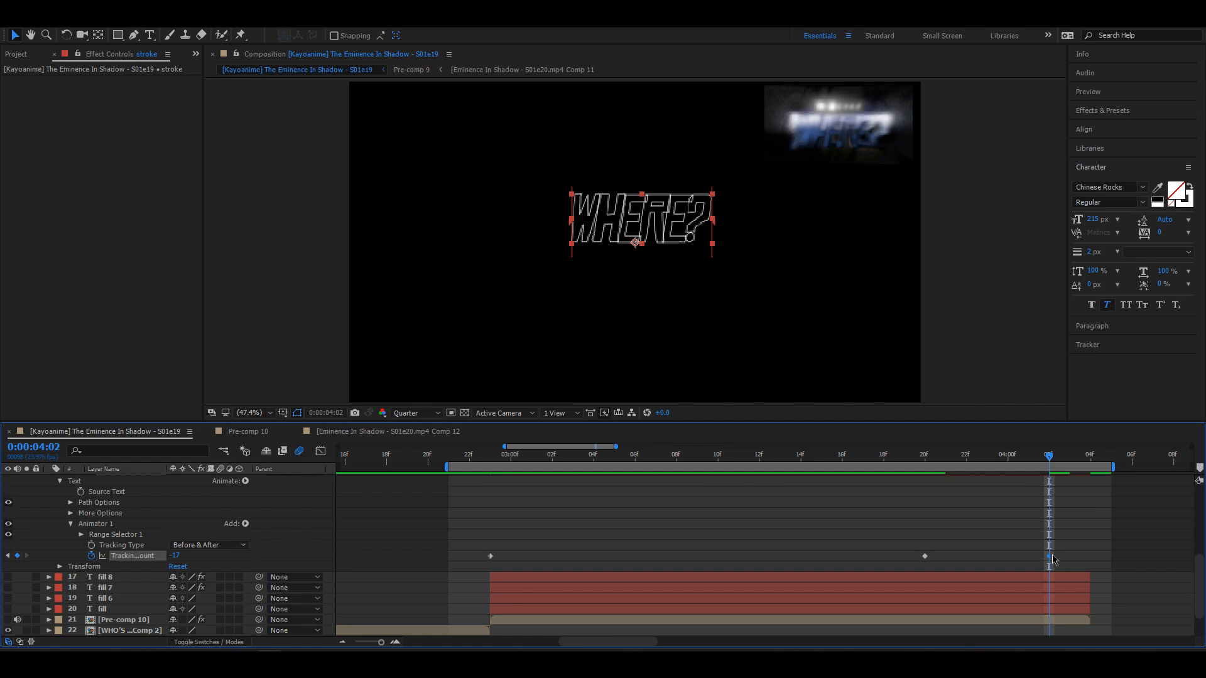
drag(1051, 556, 402, 555)
key(F9)
click(491, 556)
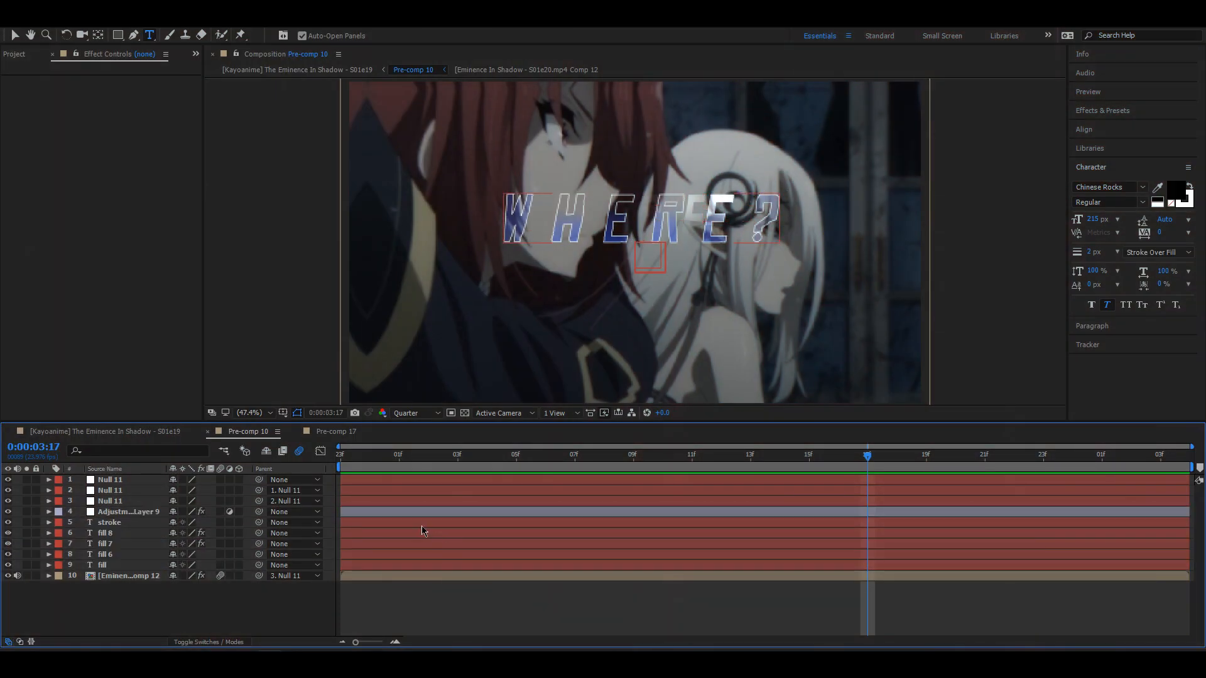
- Duplicate the stroke layer in Pre-comp 10 and give the copy a black fill
click(422, 526)
key(ctrl+d)
key(Return)
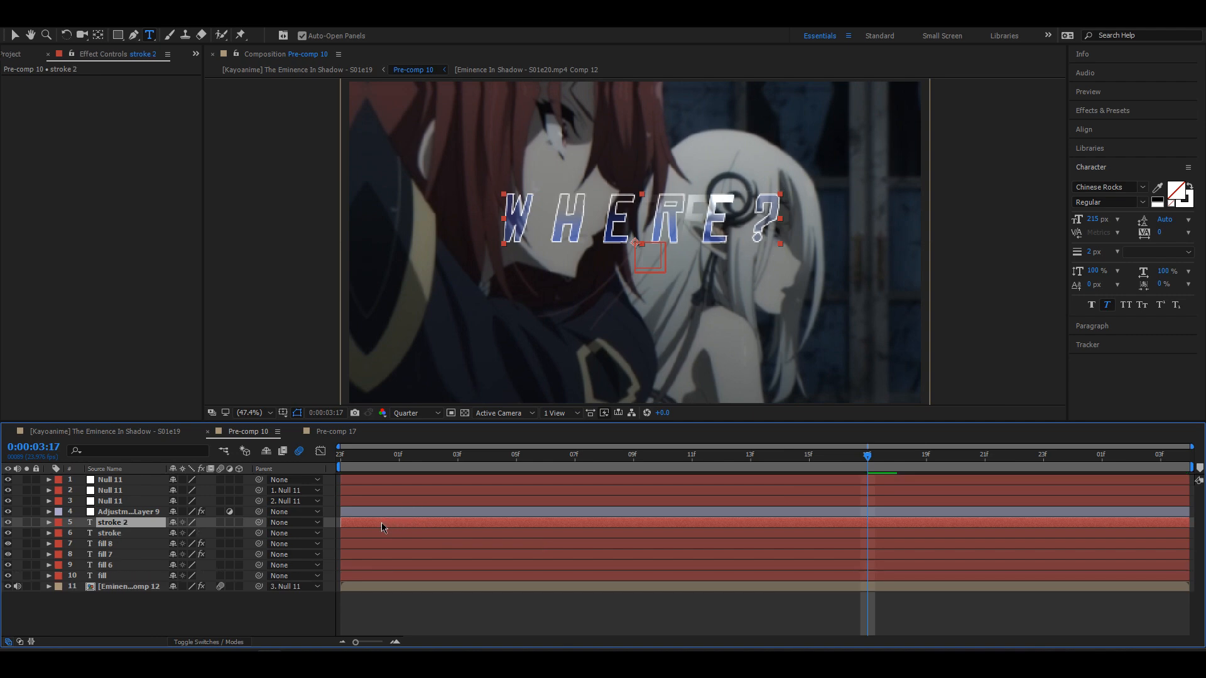
double_click(381, 525)
click(1176, 193)
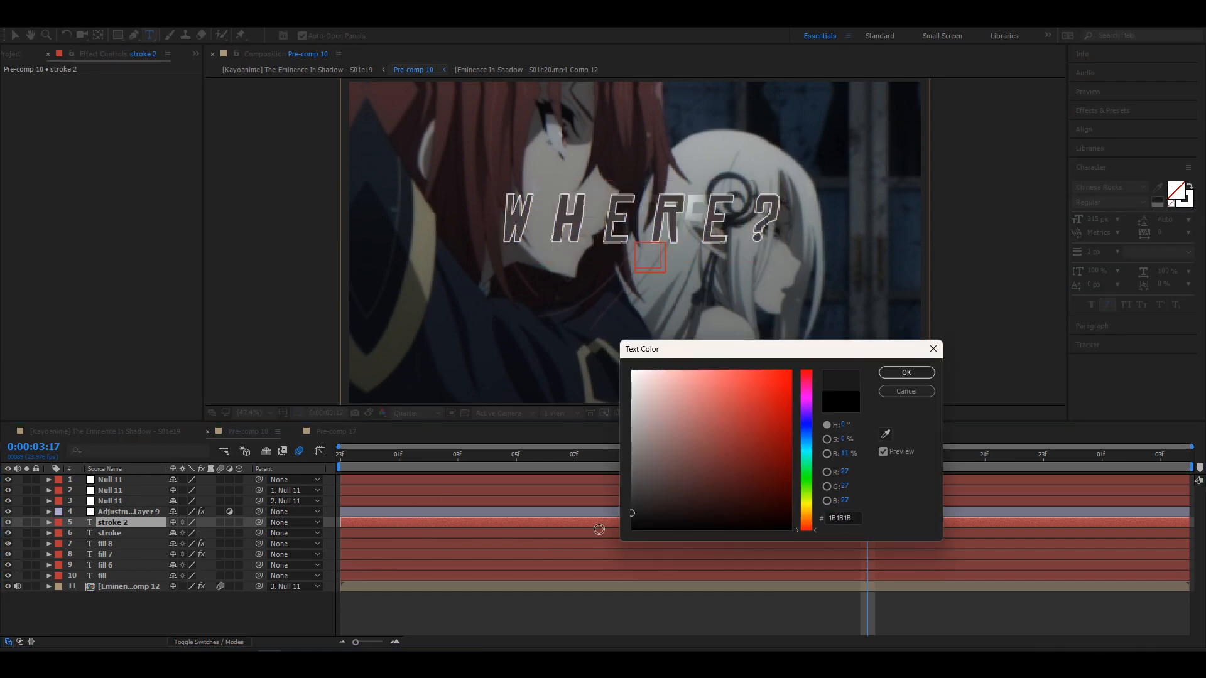
click(898, 375)
- Move the stroke 2 layer below the fill layer and preview the title
drag(112, 524, 104, 581)
key(space)
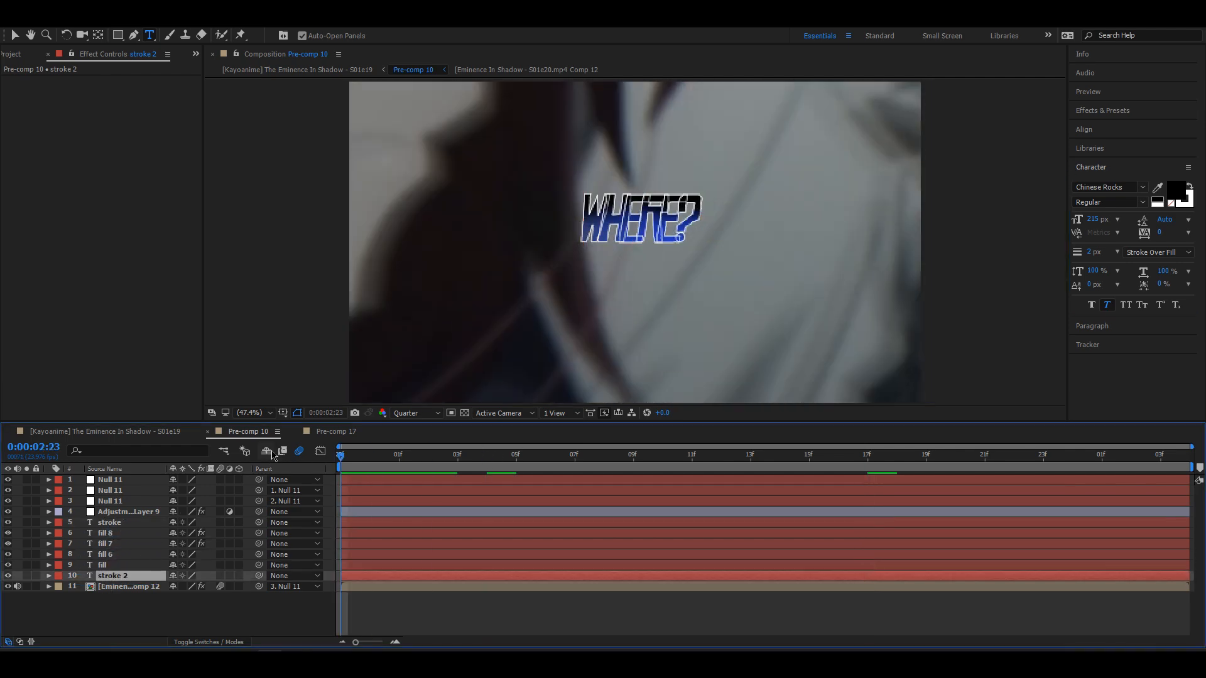
- Keyframe the stroke 2 layer's Opacity from 100% at 0:00:03:16 to 67% at 0:00:03:23 and preview the fade
key(t)
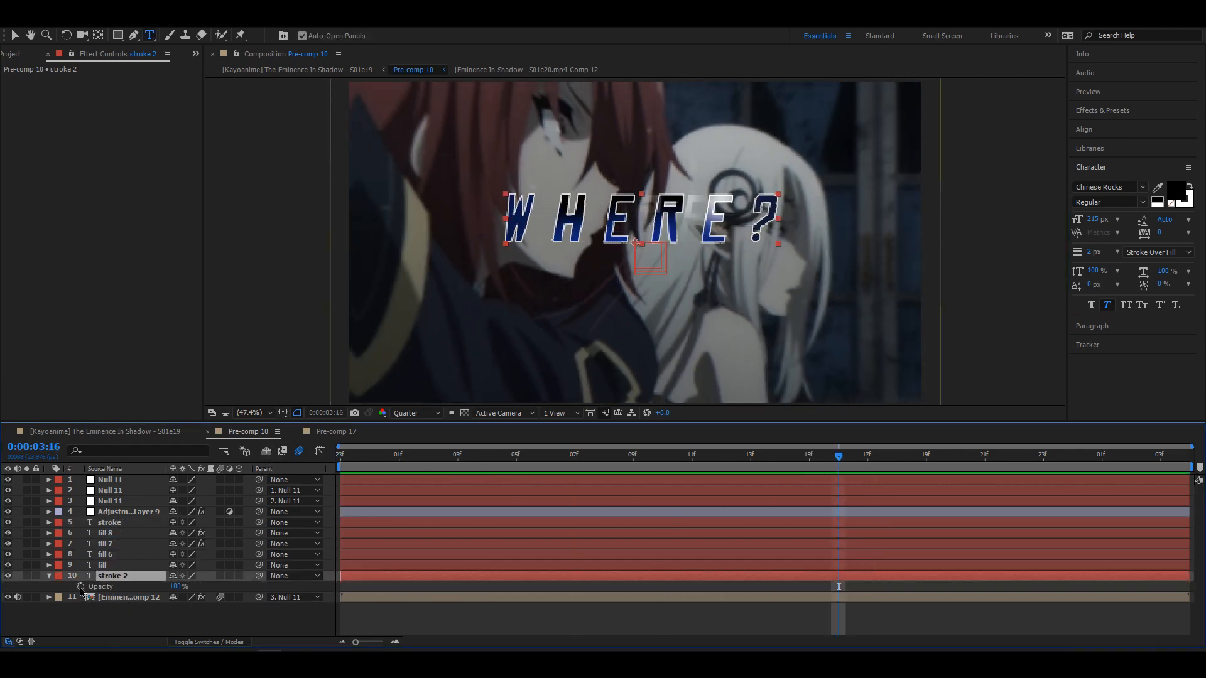
key(space)
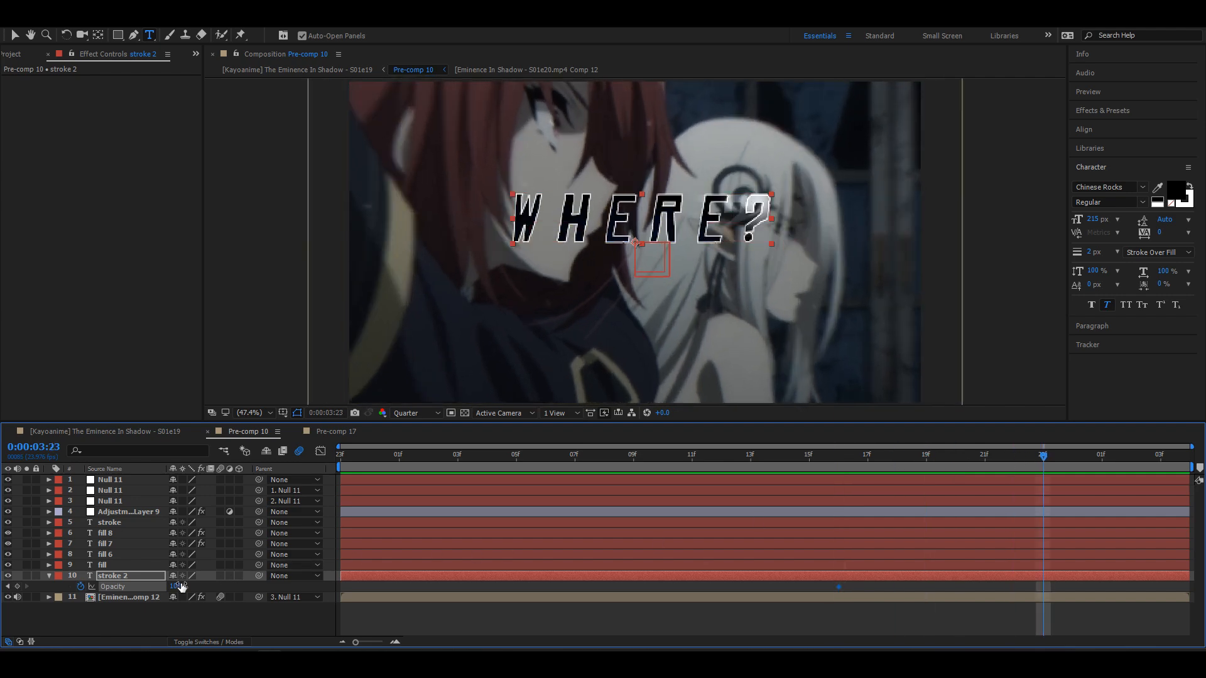
mouse_move(181, 586)
mouse_down()
mouse_move(157, 588)
mouse_move(202, 582)
mouse_up()
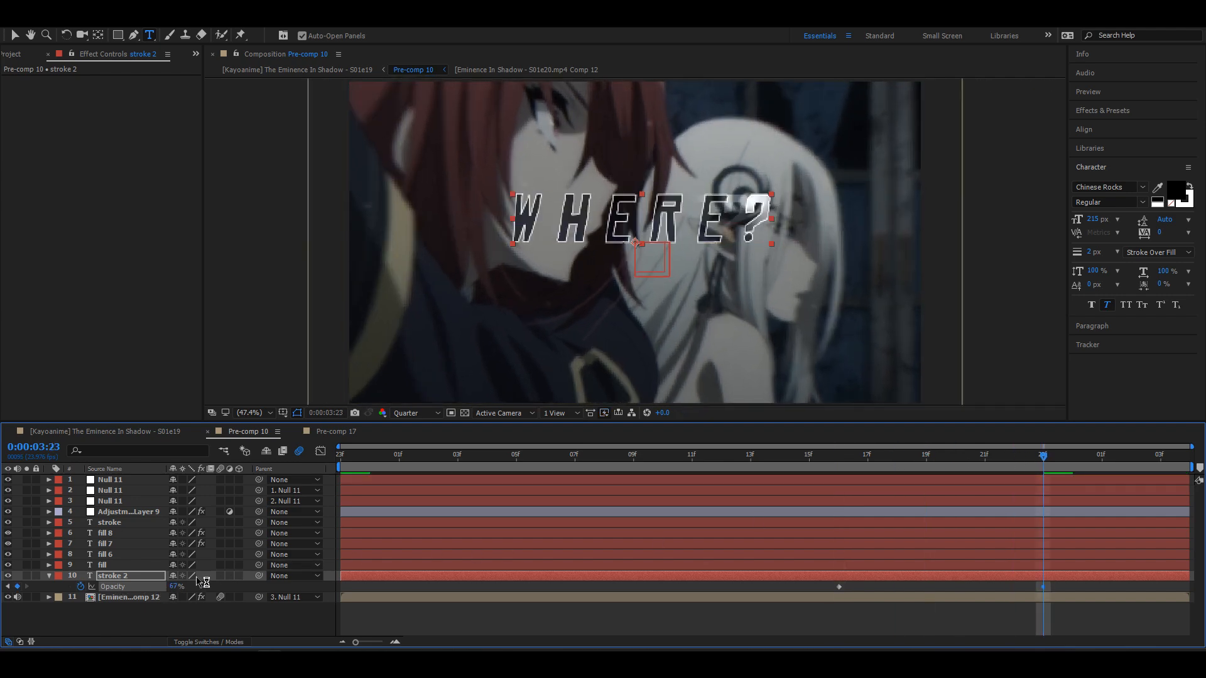
drag(727, 466, 722, 464)
key(space)
key(space)
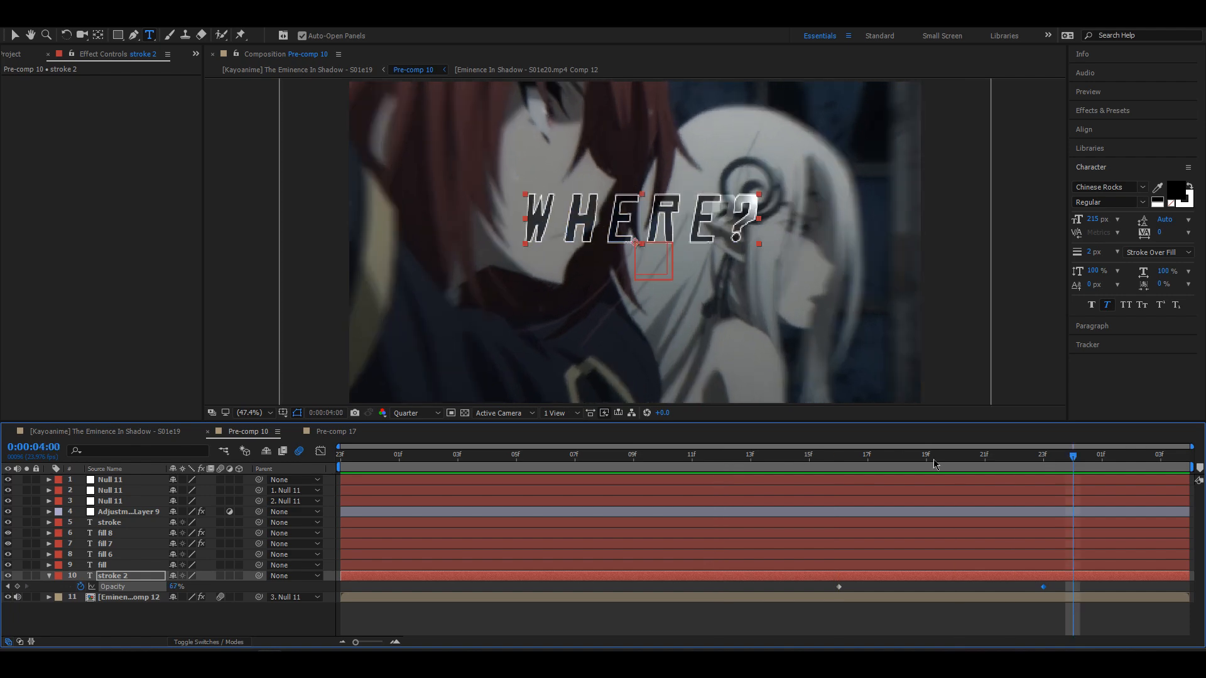
- Parent the adjustment layer and all WHERE? text layers to the third null, 3. Null 11
key(space)
key(space)
key(space)
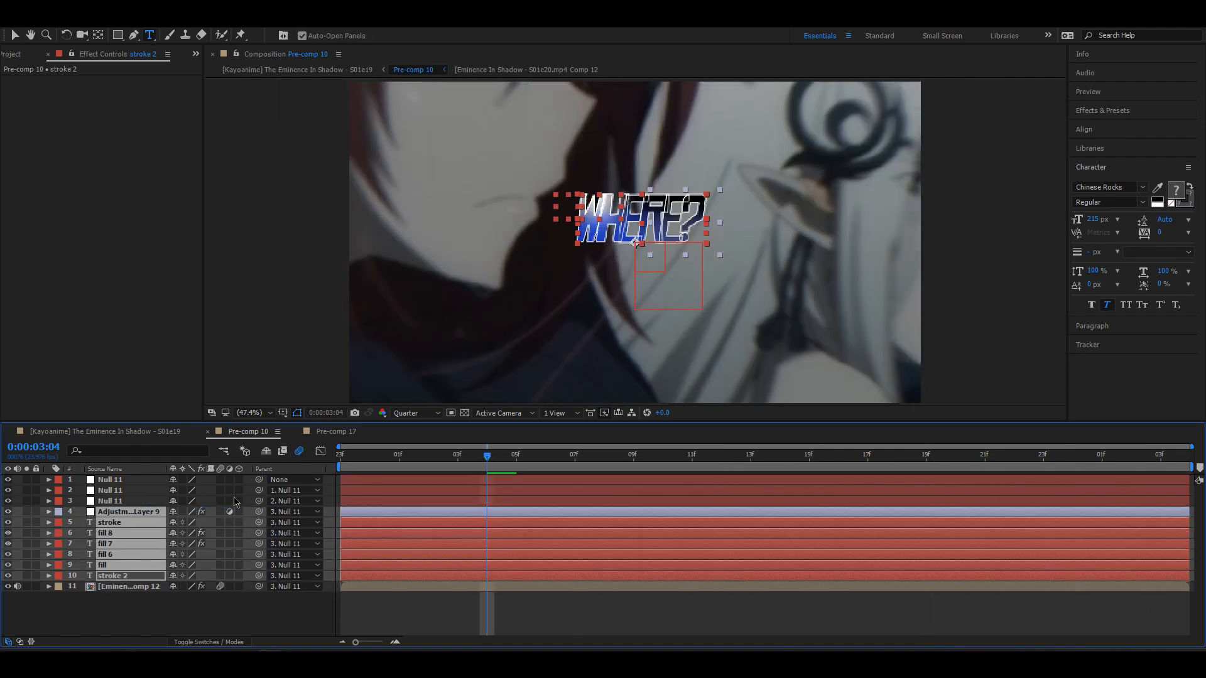
- Keyframe the Scale of the adjustment layer and all WHERE? text layers from 148.3% at 0:00:02:23 to 111.3% at 0:00:03:04
key(space)
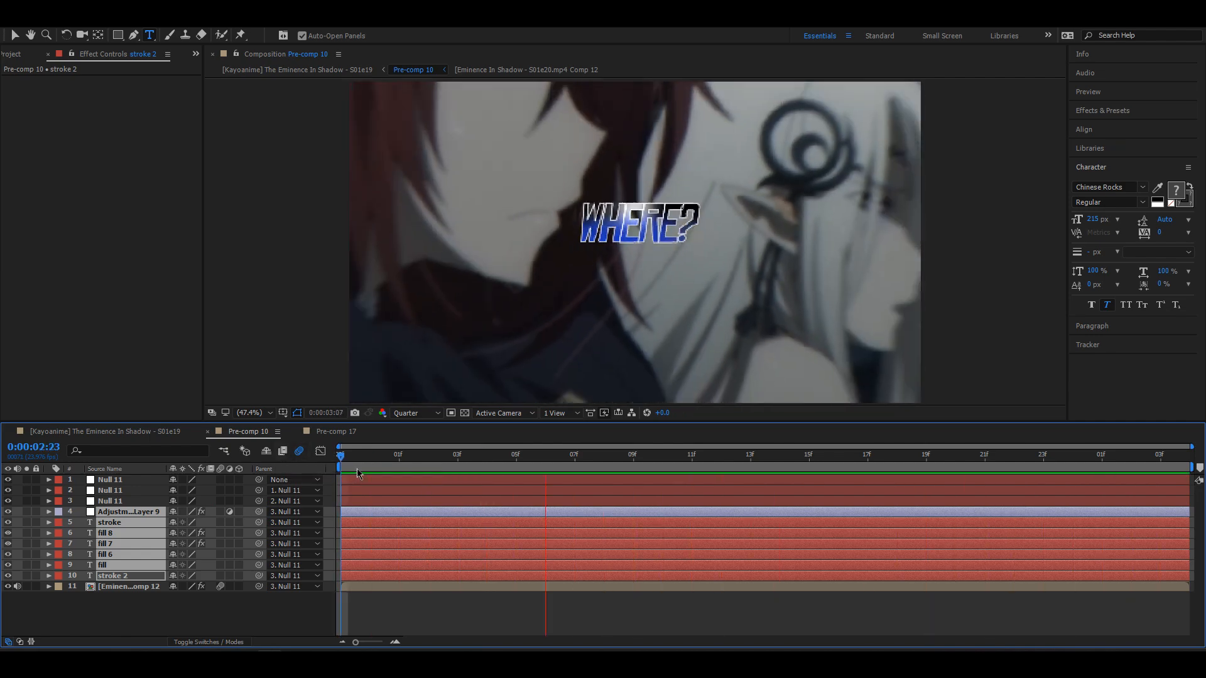
key(space)
key(s)
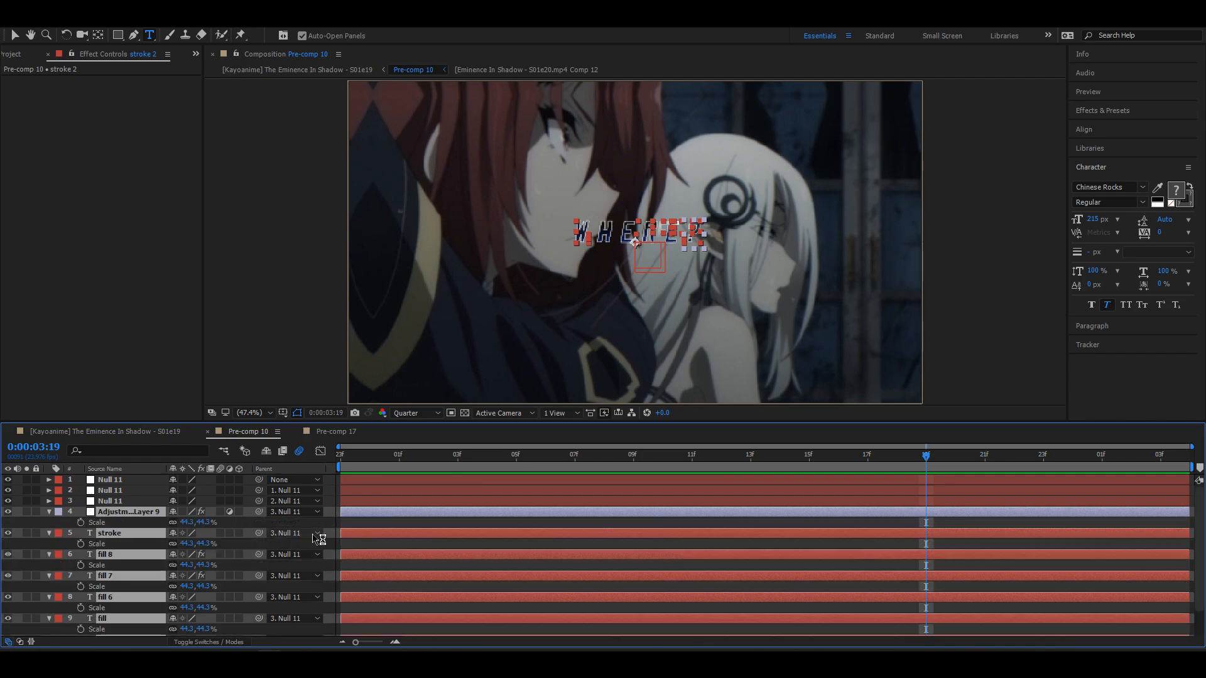
drag(200, 523, 237, 525)
drag(374, 458, 312, 470)
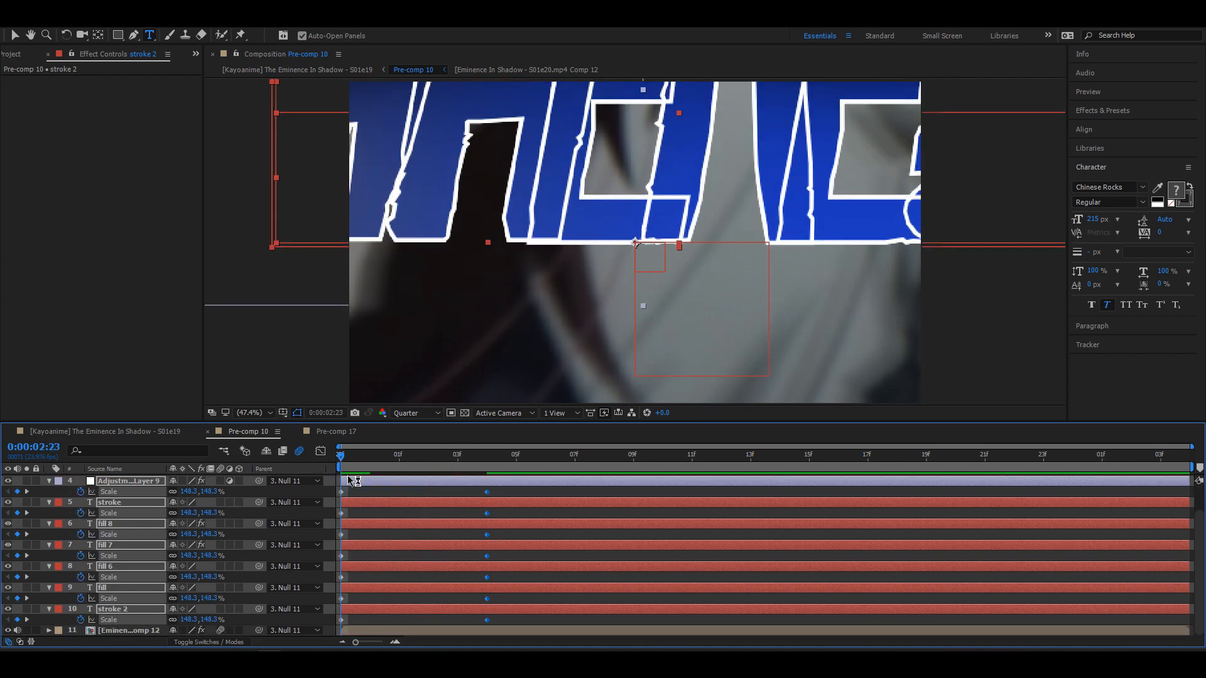
- Show only the stroke layer's Scale keyframes, hide the four fill layers and preview the outline's scaling
click(357, 515)
key(u)
click(384, 521)
key(u)
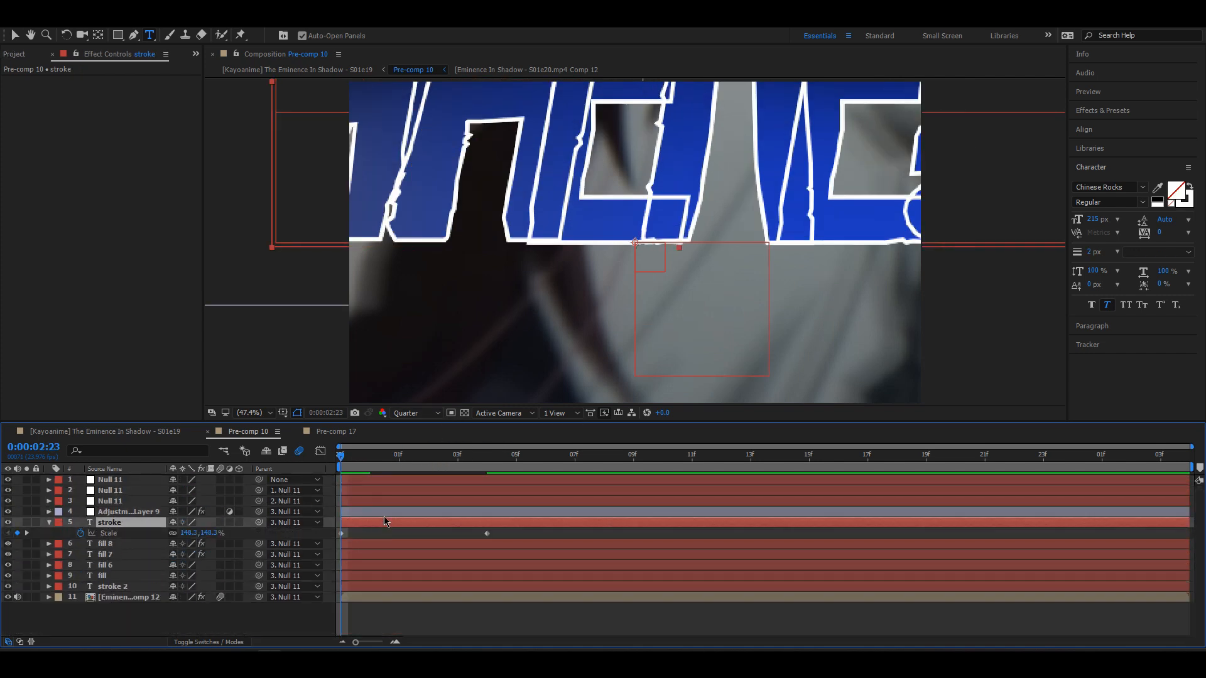
drag(7, 547, 7, 575)
key(space)
key(space)
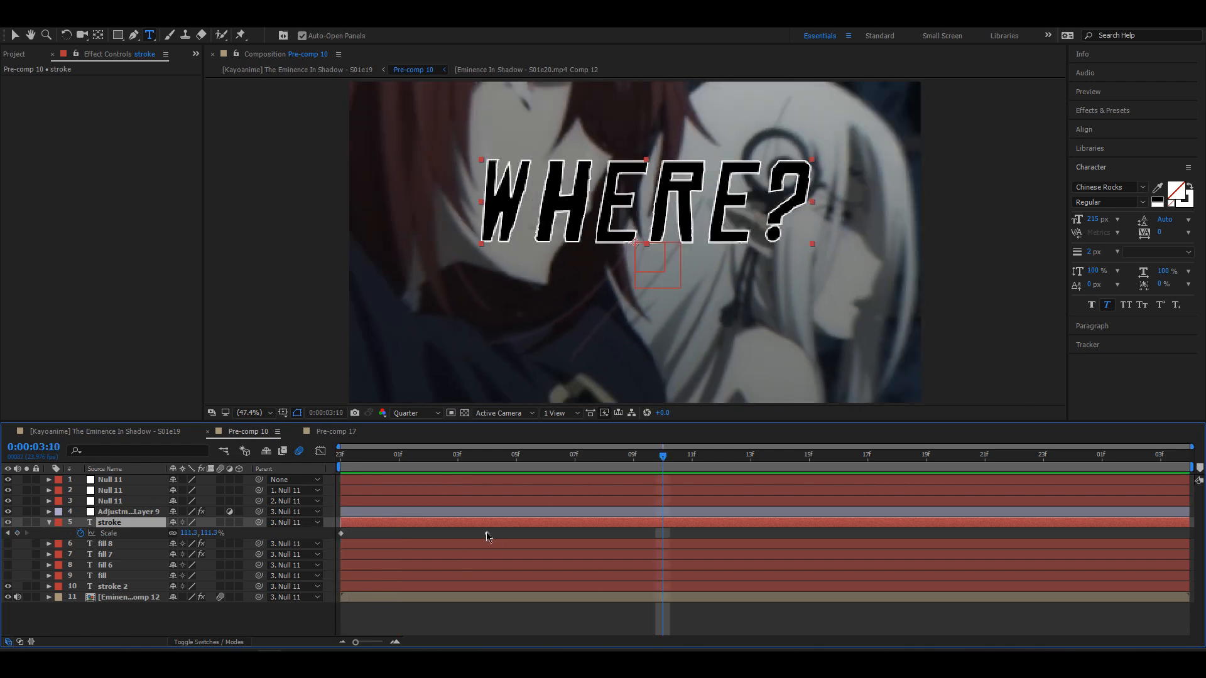
- Move the stroke layer's second Scale keyframe to 0:00:03:10, hide the stroke 2 layer and preview the outline
mouse_move(487, 533)
mouse_down()
mouse_move(685, 535)
mouse_move(660, 535)
mouse_up()
drag(204, 533, 173, 534)
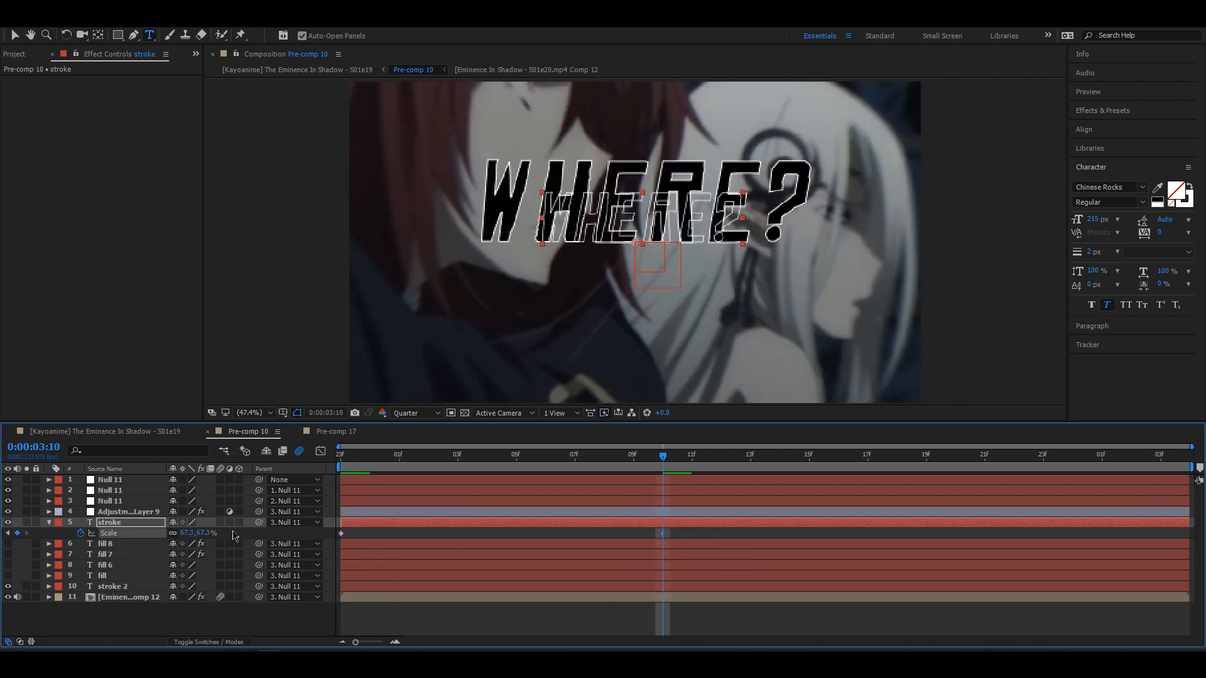
key(ctrl+z)
click(8, 587)
key(space)
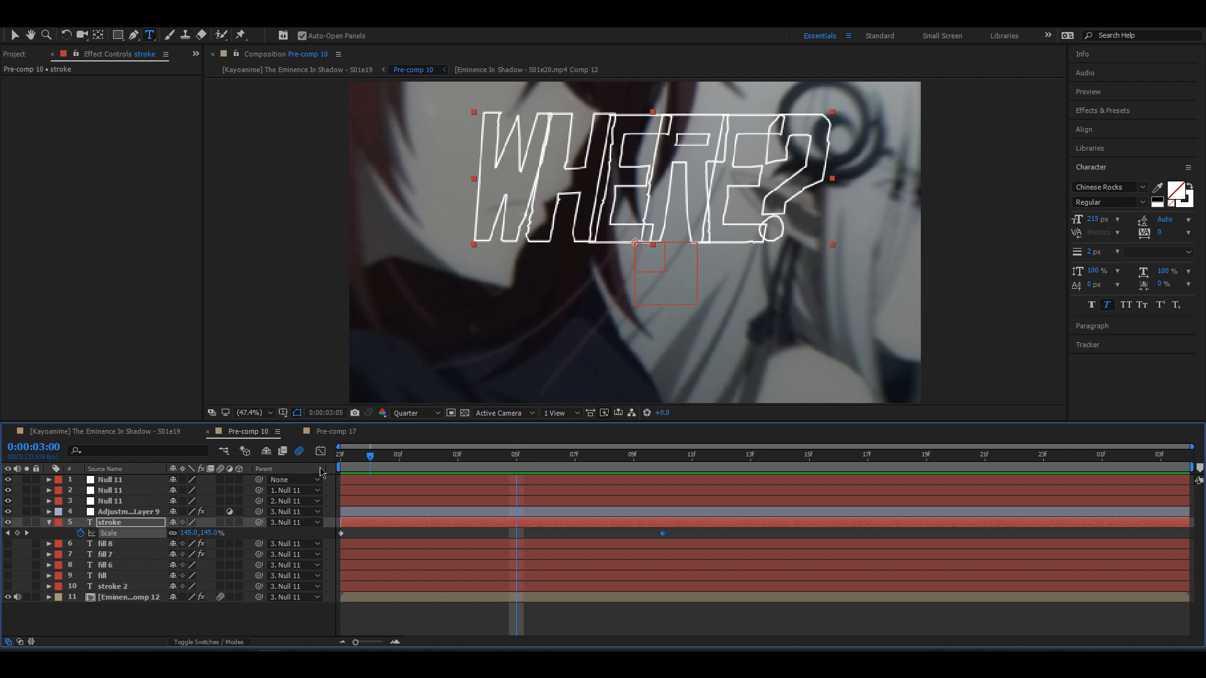
- Set the stroke layer's Scale to 207.3% at 0:00:02:23 and move its end keyframe to 0:00:03:11
drag(320, 472, 314, 472)
drag(208, 534, 245, 528)
drag(342, 458, 692, 472)
drag(663, 533, 691, 533)
drag(691, 457, 299, 465)
- Separate the stroke layer's Position dimensions and keyframe X Position at -619.0 at 0:00:02:23, previewing the offset
key(shift+p)
right_click(113, 533)
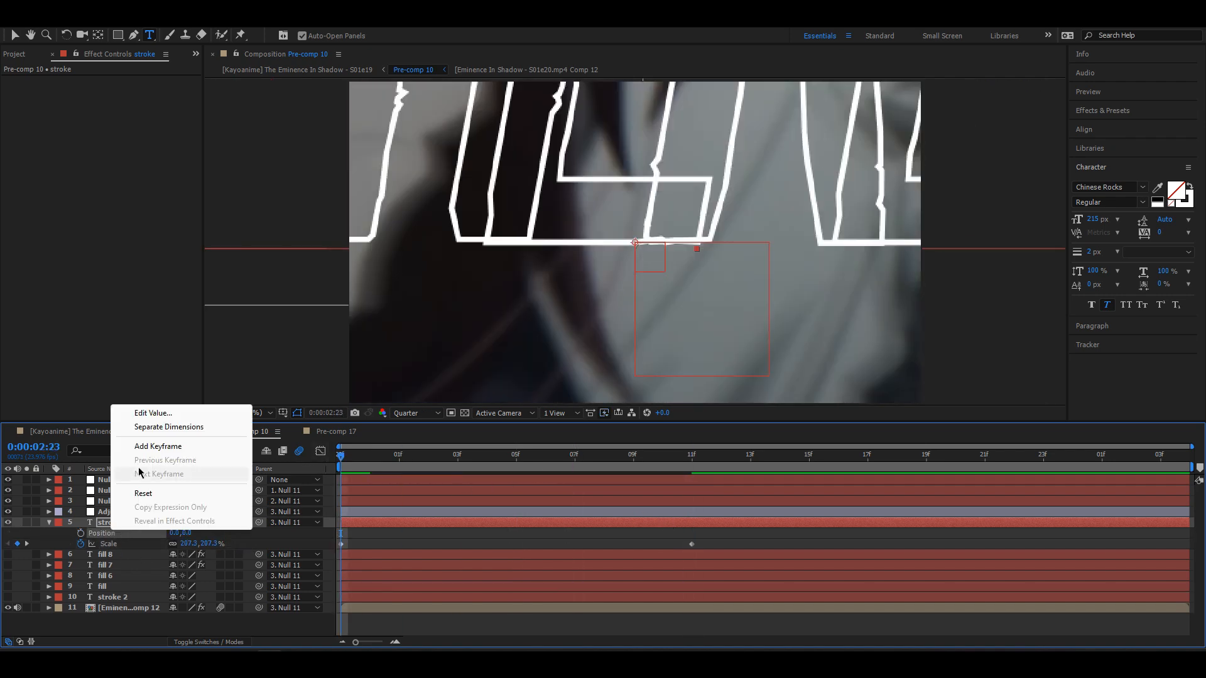
click(144, 426)
click(251, 537)
click(80, 534)
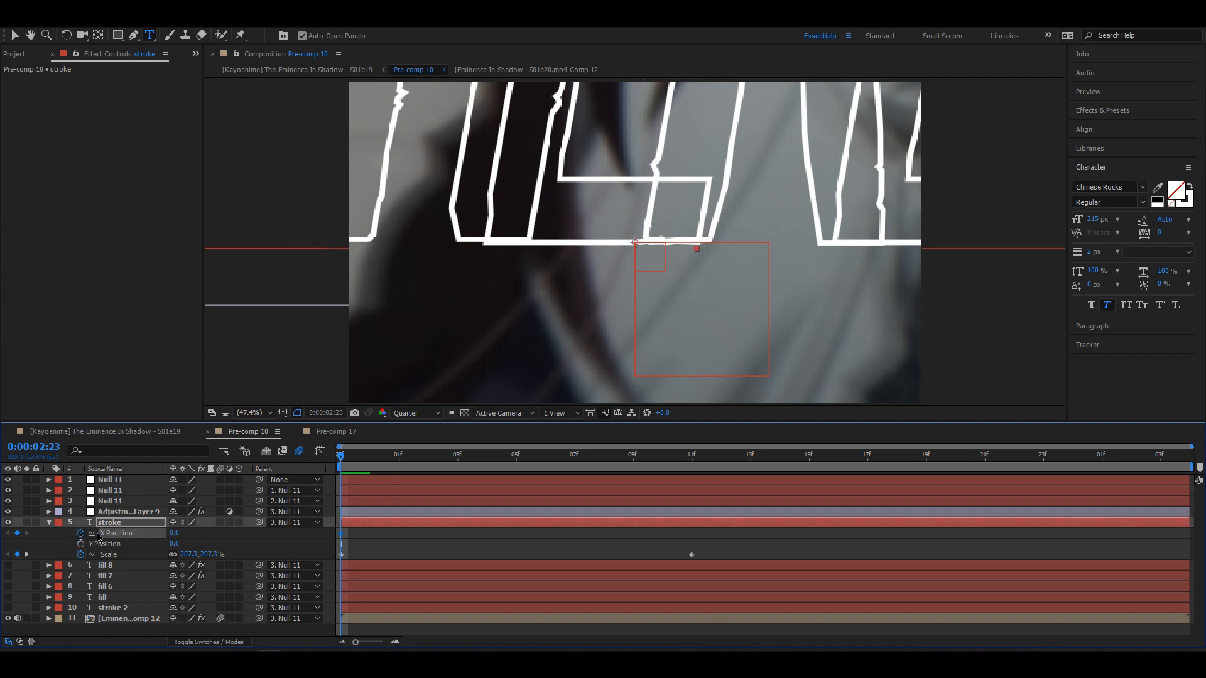
drag(173, 536, 2, 560)
key(space)
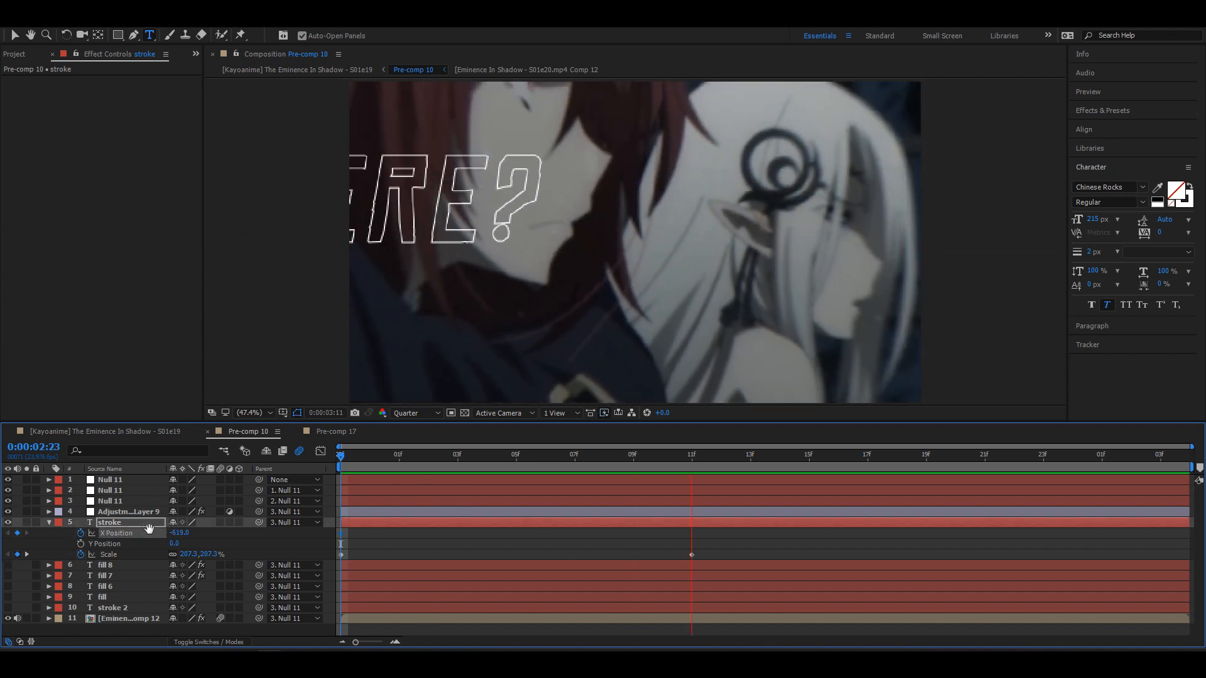
key(space)
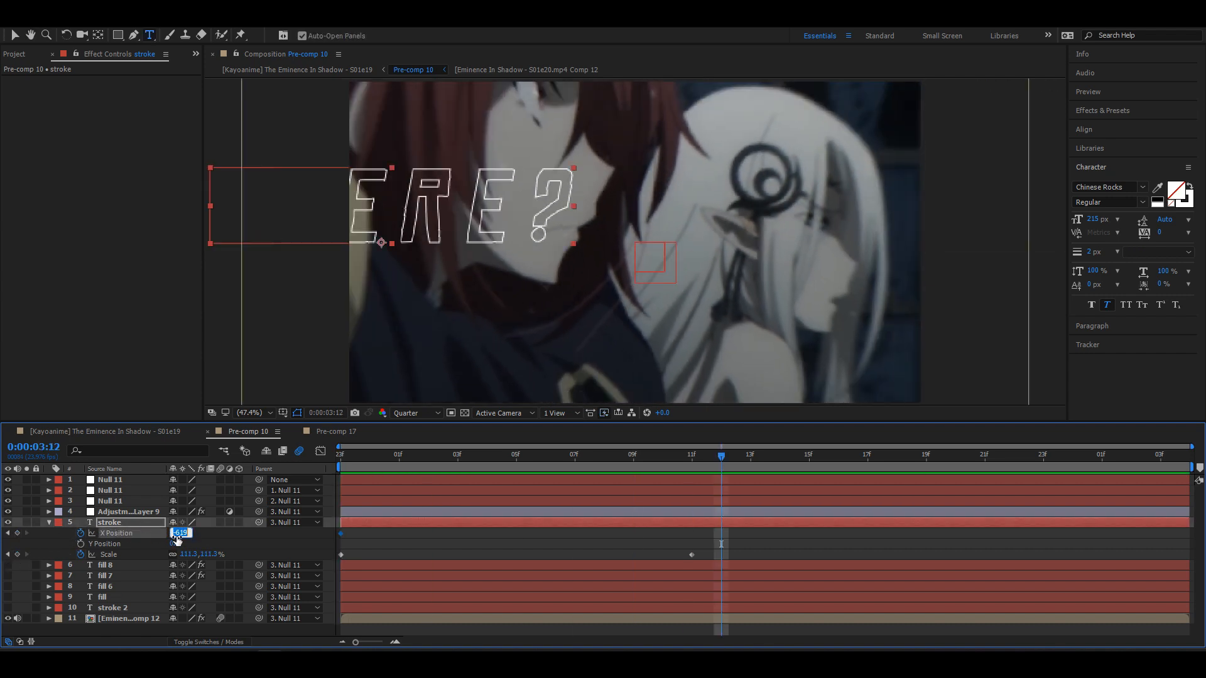
- Add an X Position keyframe of 0 at 0:00:03:19 and apply Easy Ease to the stroke layer's X Position and Scale keyframes
text(0)
key(Return)
drag(878, 538, 936, 538)
drag(952, 532, 298, 577)
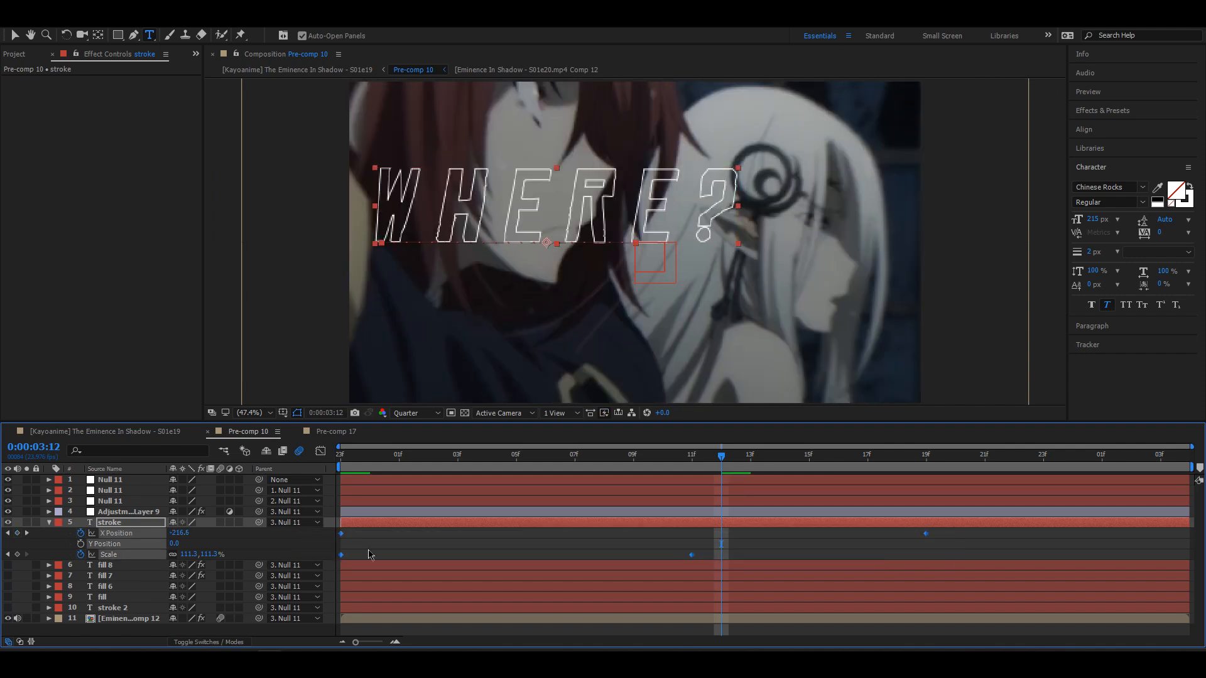
key(F9)
- Reshape the stroke layer's X Position curve in the Graph Editor for a steep start and gradual stop, and preview it
drag(461, 535, 334, 541)
click(340, 457)
click(320, 450)
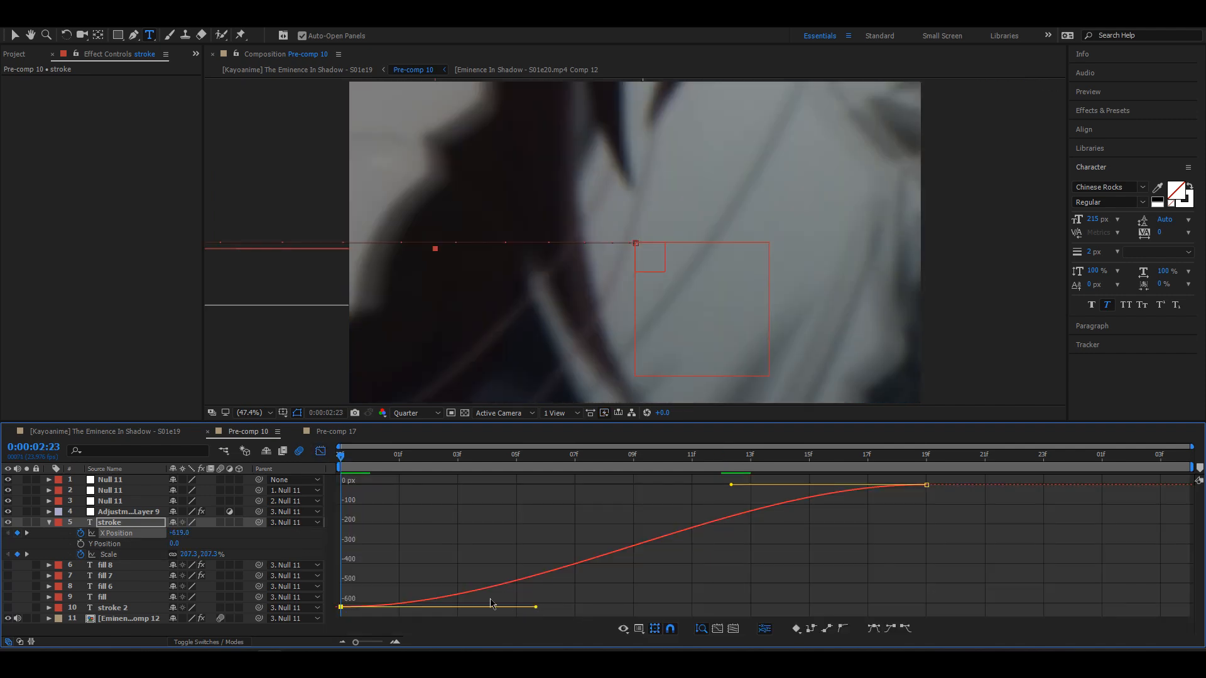
drag(536, 607, 322, 531)
key(space)
key(space)
- Pull in the outgoing handle of the first Scale keyframe so the stroke layer shrinks fast at the start, and preview it
click(109, 554)
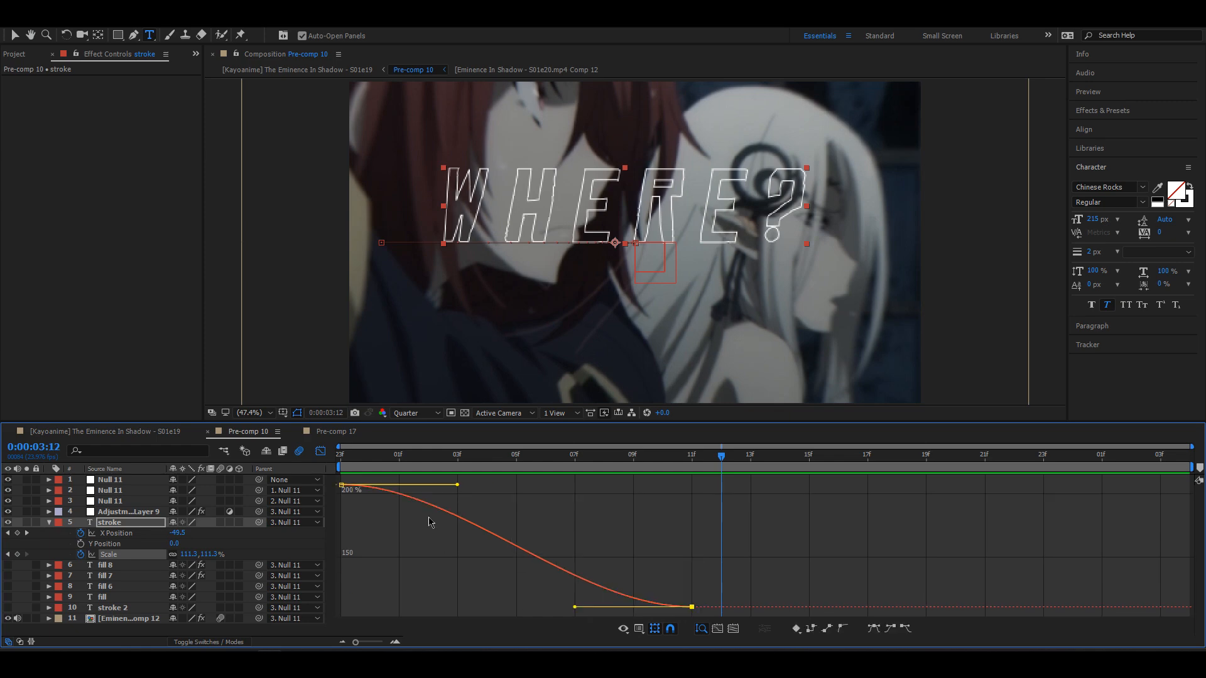
drag(457, 484, 348, 534)
click(341, 448)
key(space)
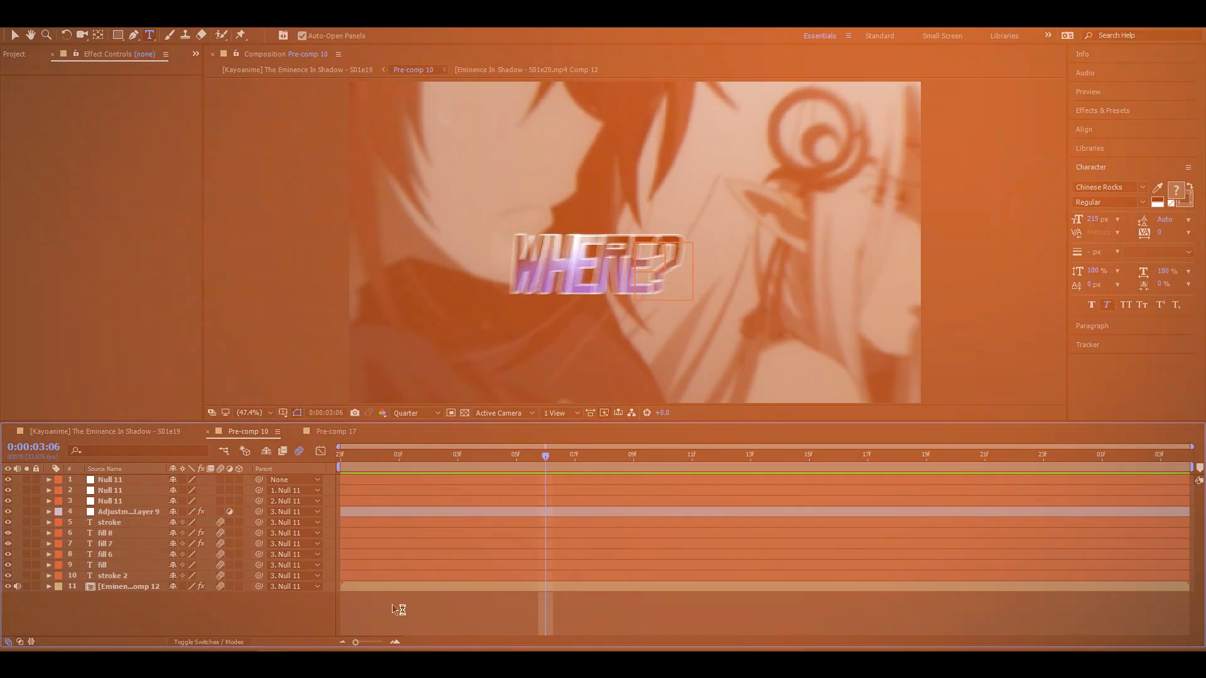
- Add a new adjustment layer above Adjustment Layer 9 in Pre-comp 10 and apply a CC Light effect to it
click(356, 515)
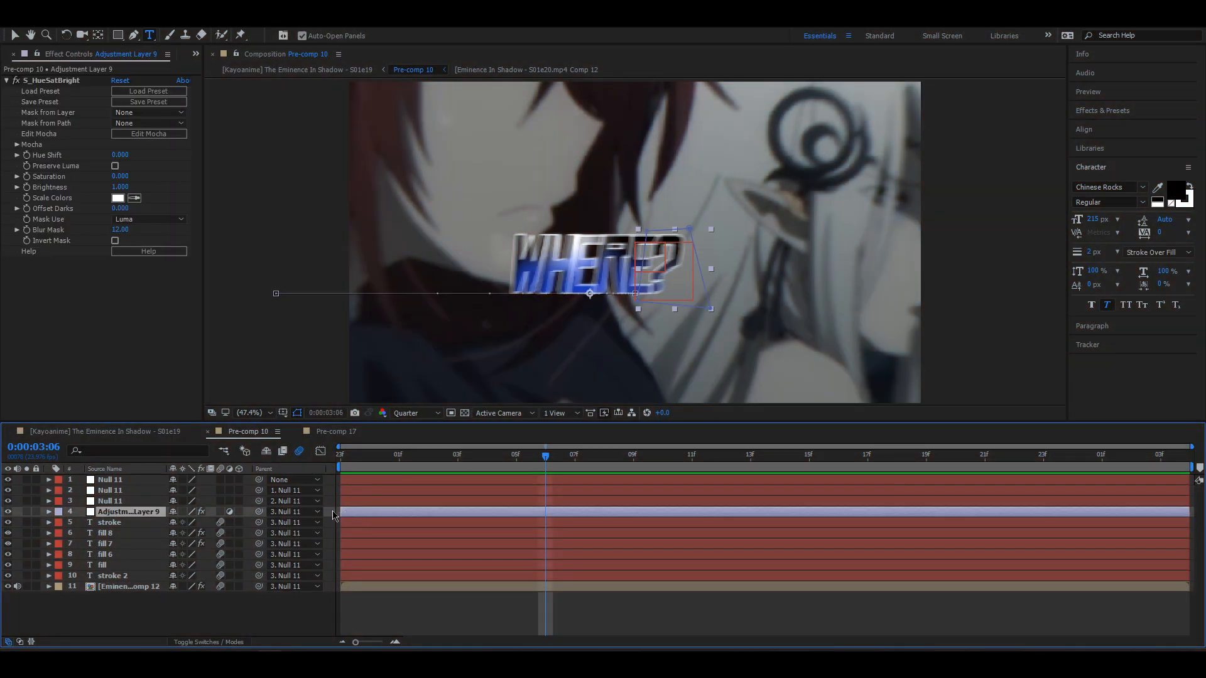
right_click(333, 515)
mouse_move(352, 519)
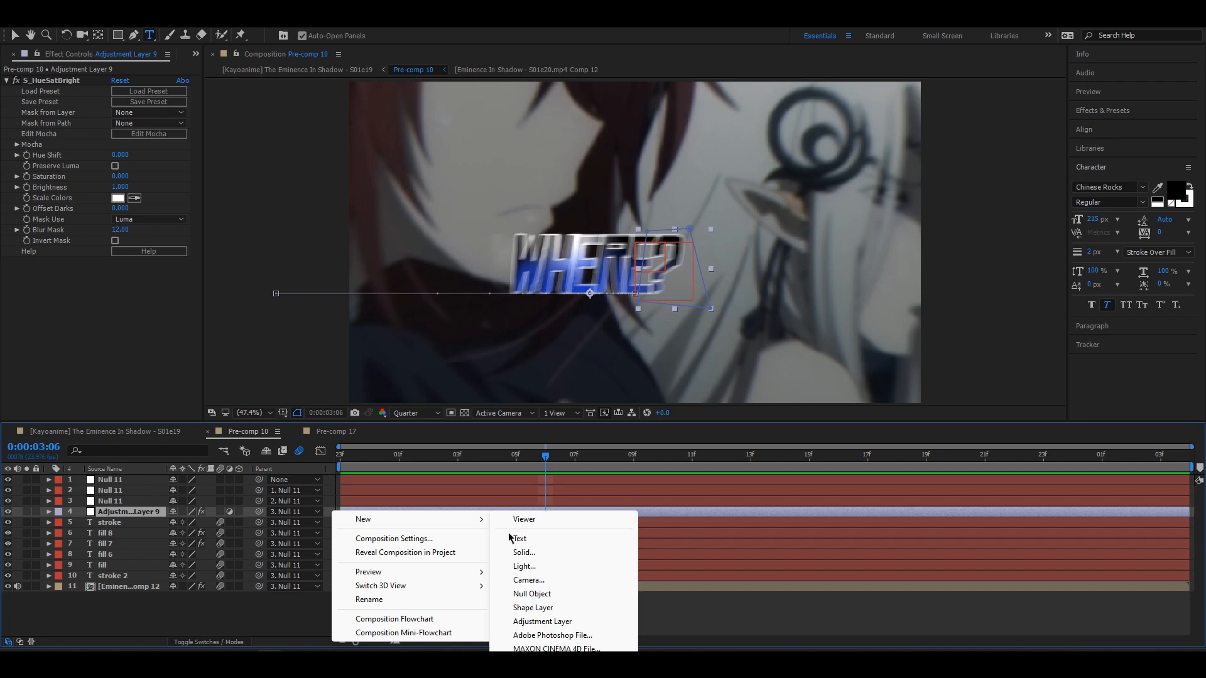
click(525, 621)
key(ctrl+space)
text(cc)
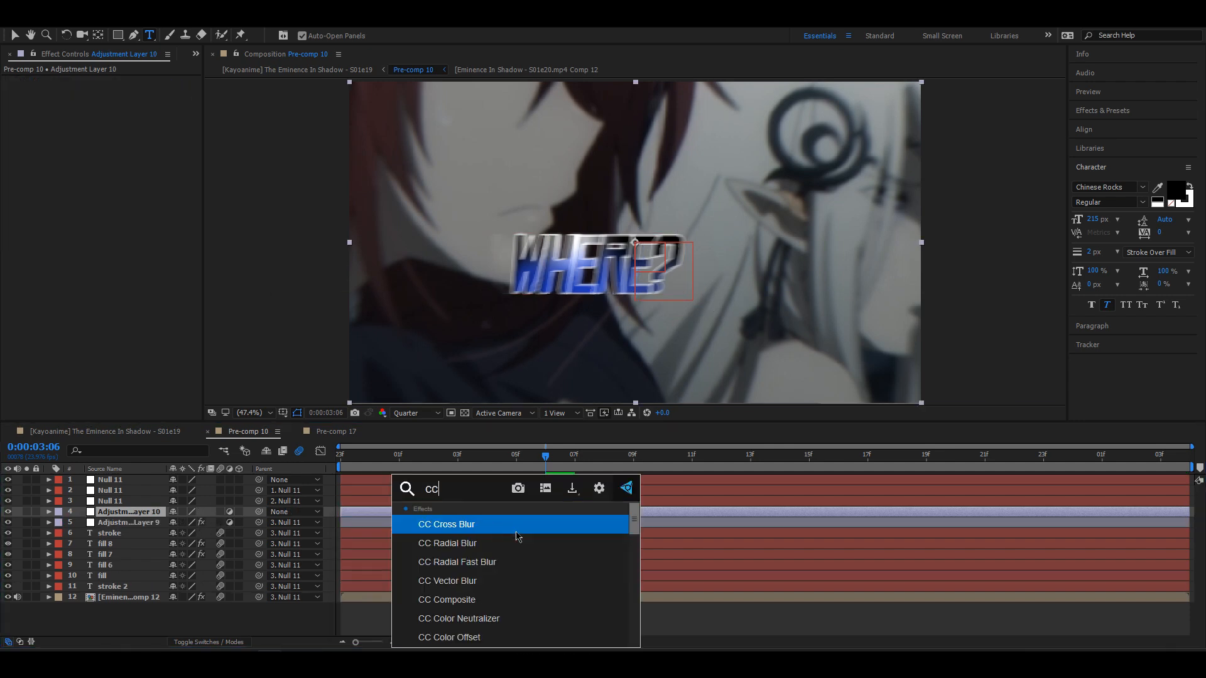
text( ligh)
click(517, 537)
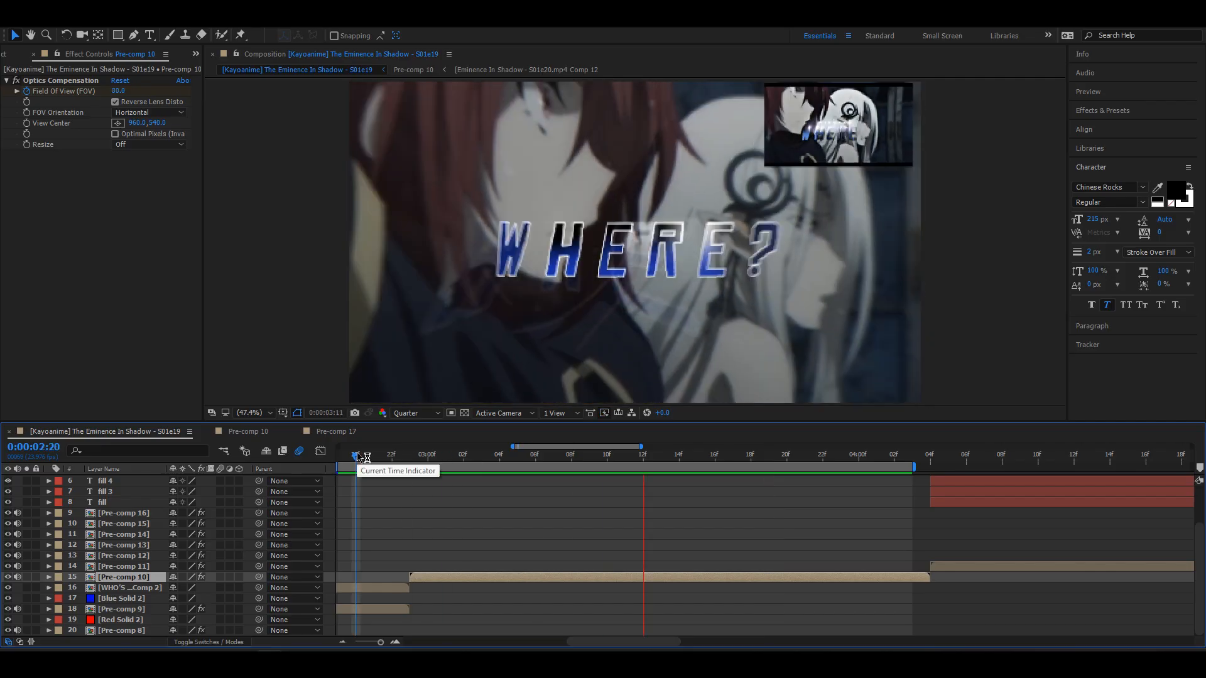
- Add an adjustment layer above Pre-comp 10 in the main composition and apply the Deep Glow effect
key(space)
right_click(339, 581)
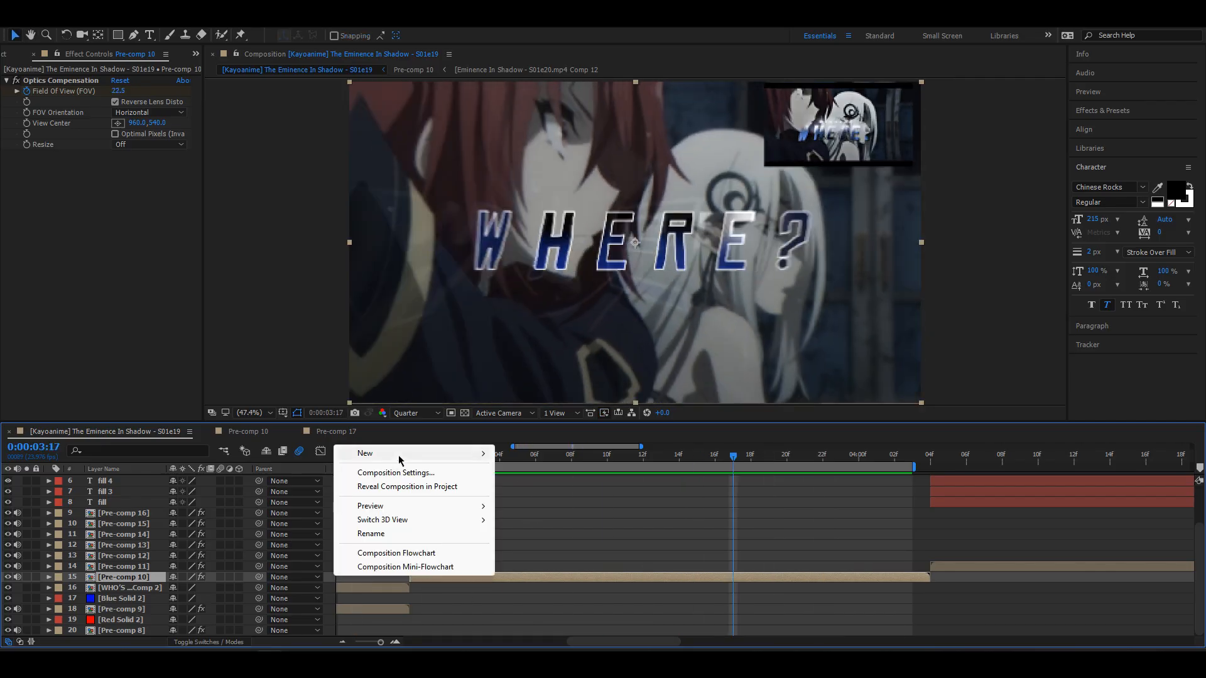
mouse_move(361, 450)
click(503, 556)
key(ctrl+space)
text(deep)
key(Return)
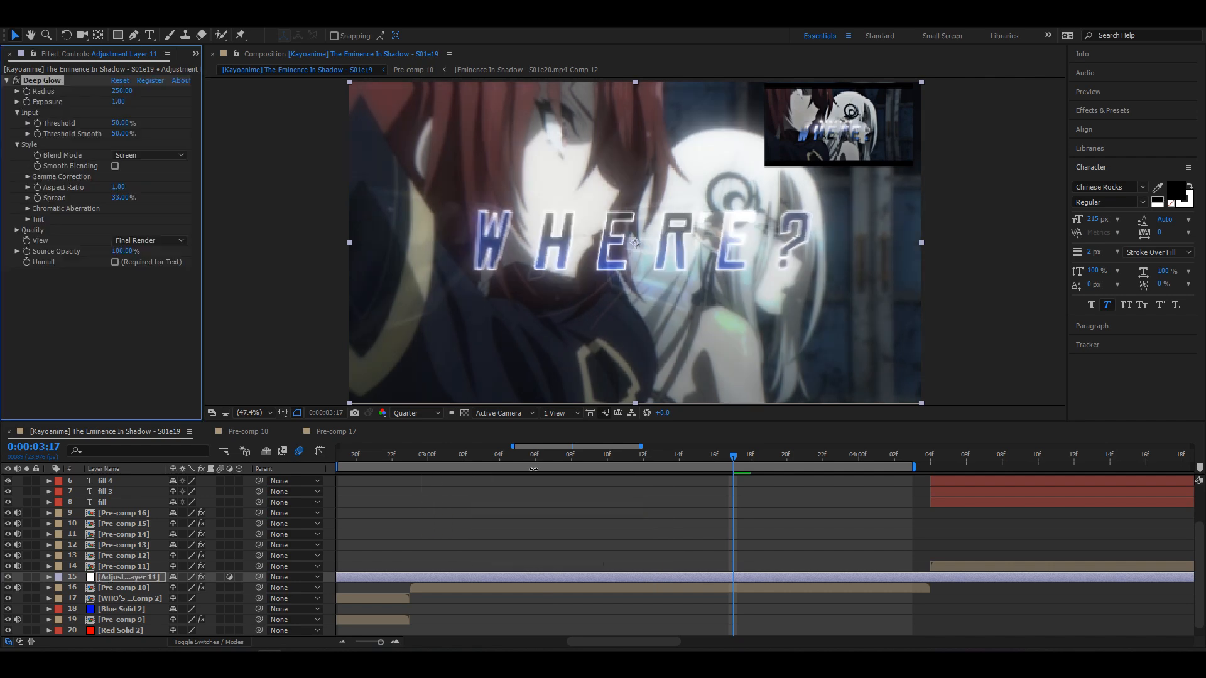
- Draw a freeform mask around the WHERE? title on the glow adjustment layer and set its Mask Feather to 149 pixels
key(g)
click(415, 179)
click(422, 239)
click(392, 272)
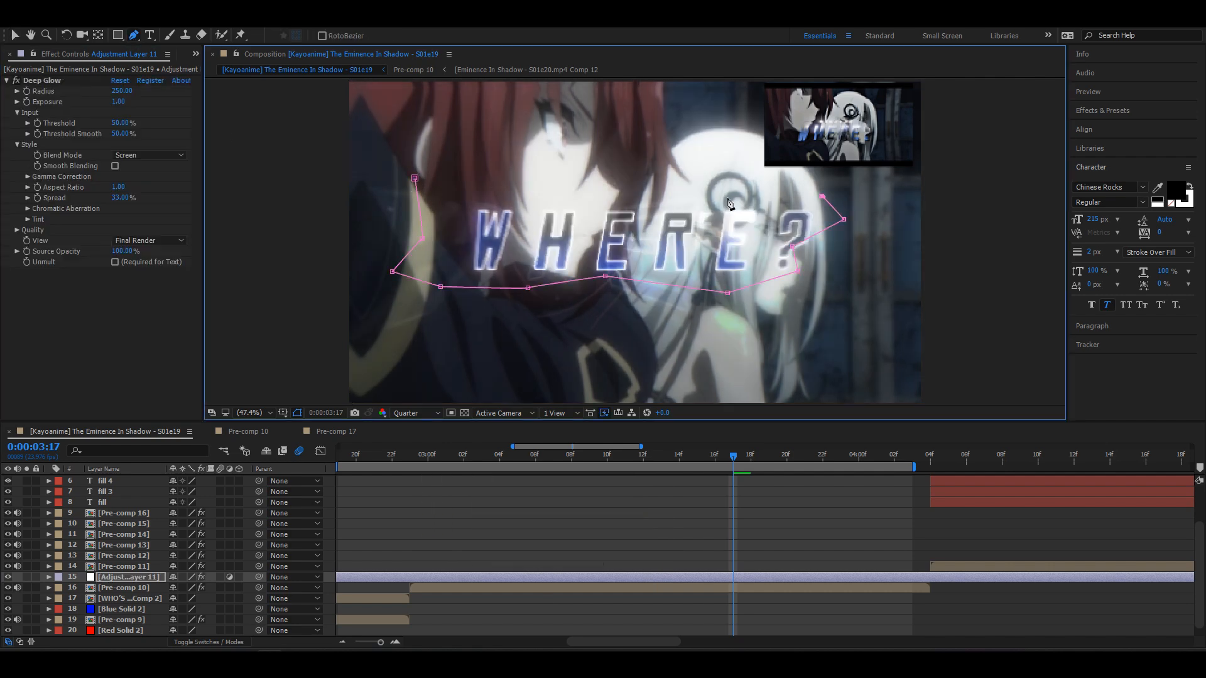
key(f)
drag(187, 599, 255, 603)
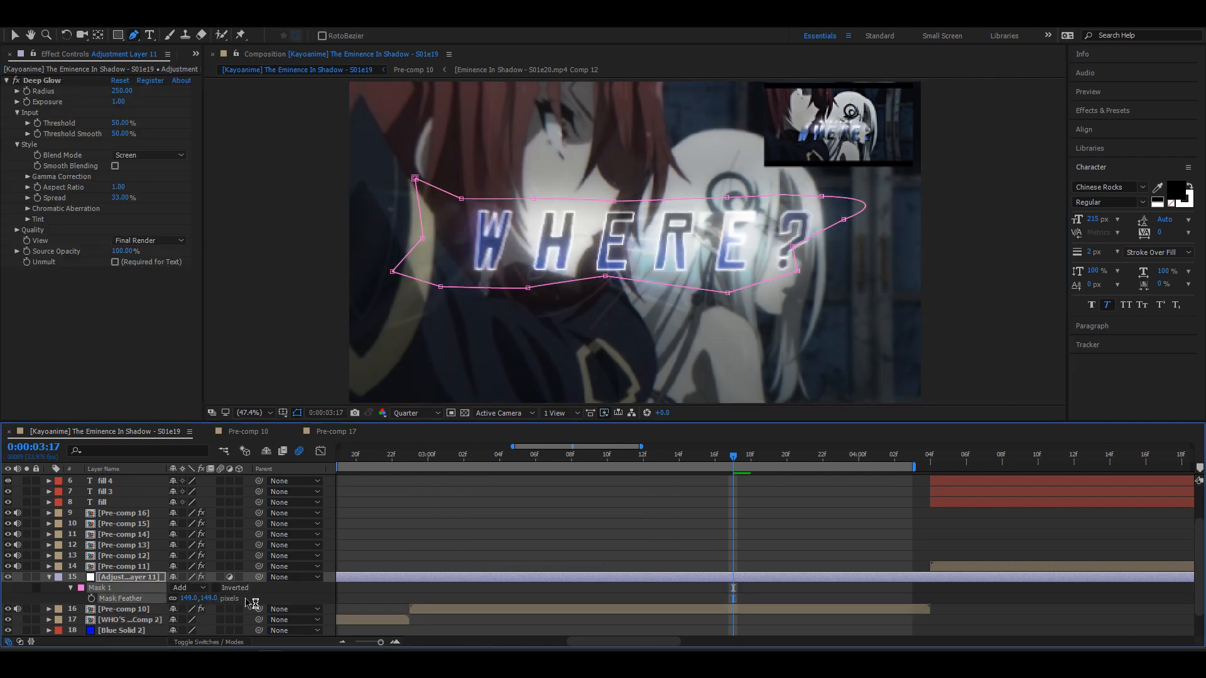
- Set Deep Glow's Radius to 202 and Exposure to 0.77, and pull the mask's lower and side points in onto the WHERE? lettering
mouse_move(121, 93)
mouse_down()
mouse_move(95, 99)
mouse_move(109, 103)
mouse_up()
key(v)
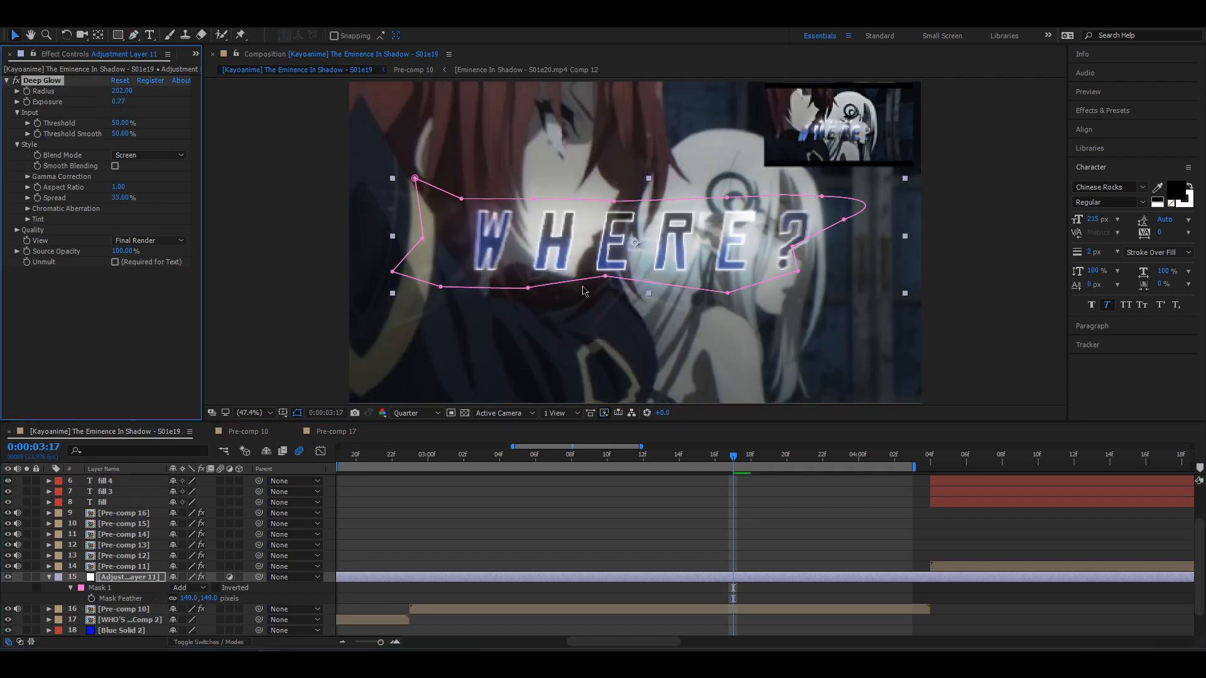
drag(604, 276, 606, 233)
drag(528, 288, 525, 247)
drag(441, 287, 473, 238)
drag(415, 179, 459, 204)
drag(392, 271, 450, 233)
drag(728, 293, 691, 245)
drag(798, 271, 738, 230)
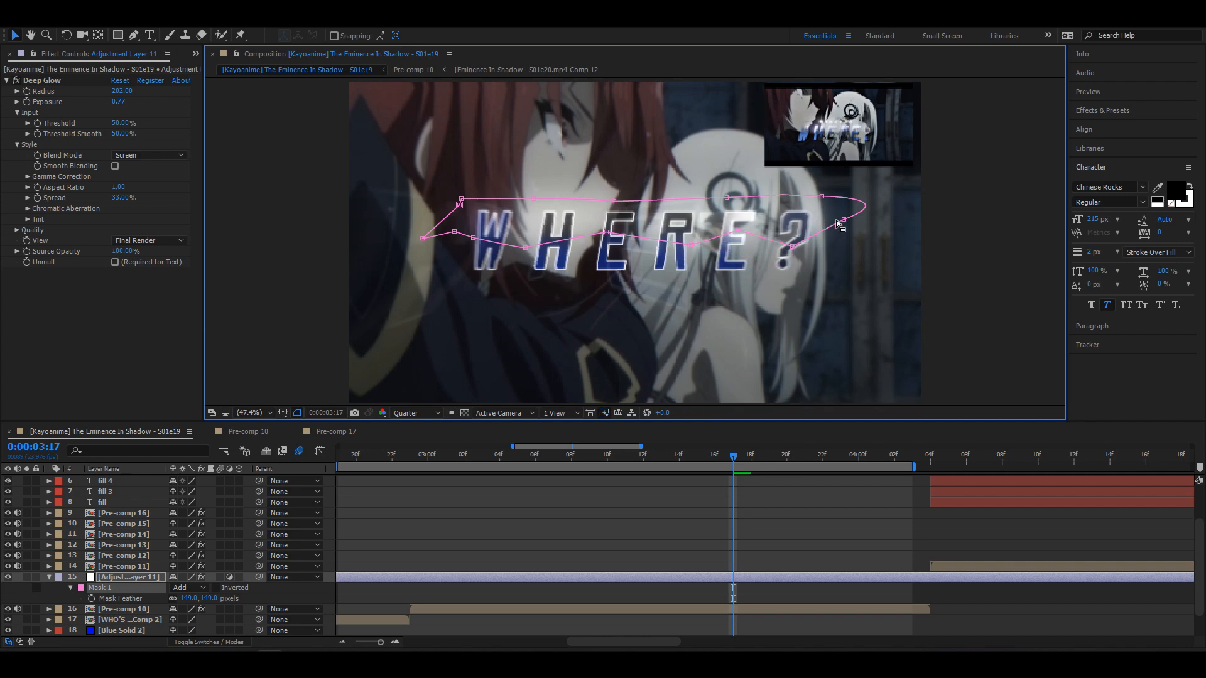
drag(843, 219, 805, 220)
- Split the glow adjustment layer to fit Pre-comp 10's duration and preview the WHERE? title from 0:00:02:21
click(685, 577)
key(ctrl+shift+d)
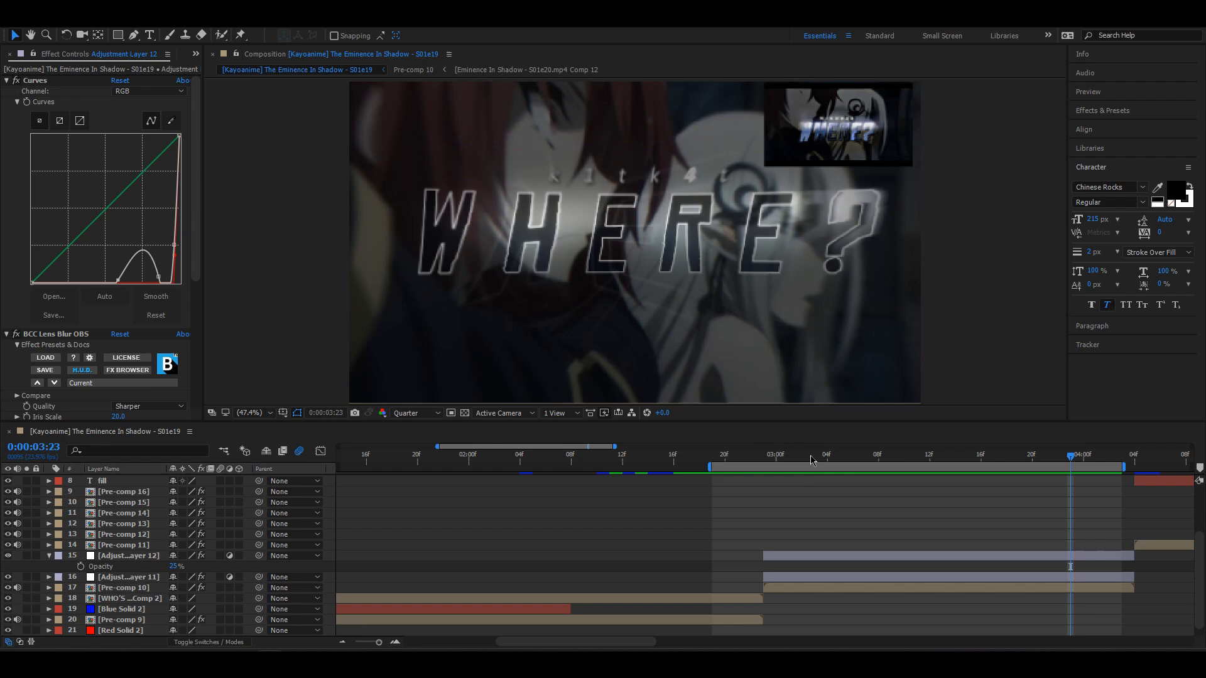
drag(810, 460, 739, 457)
key(space)
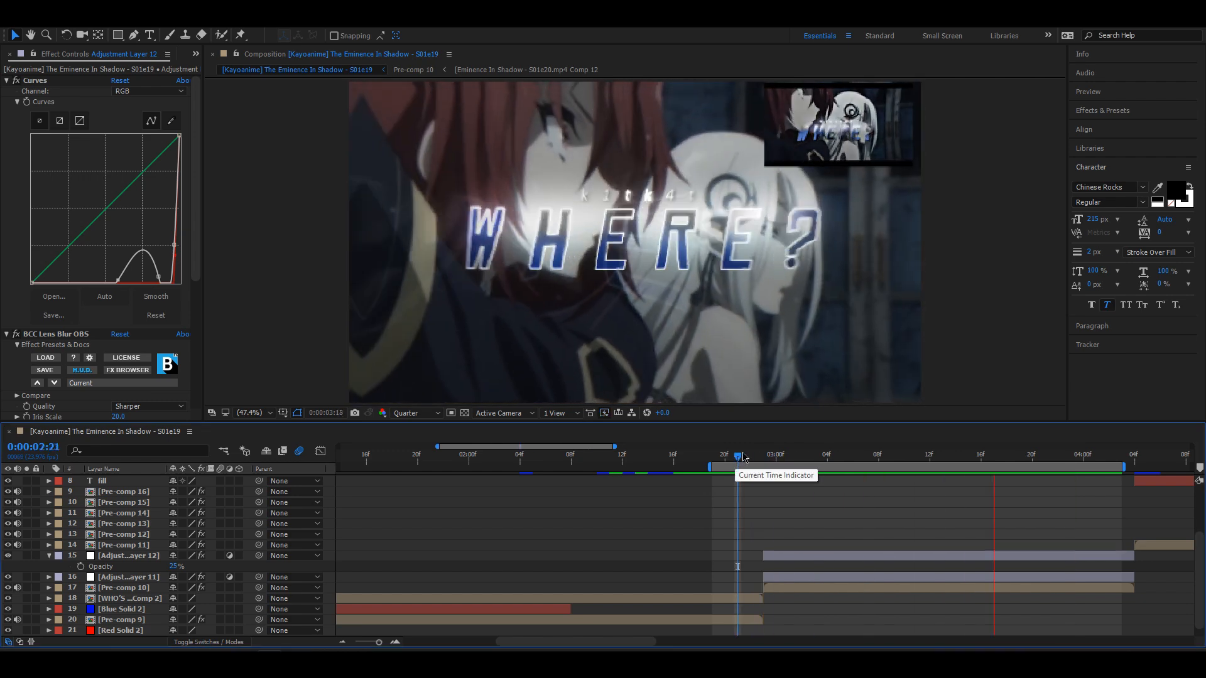
key(space)
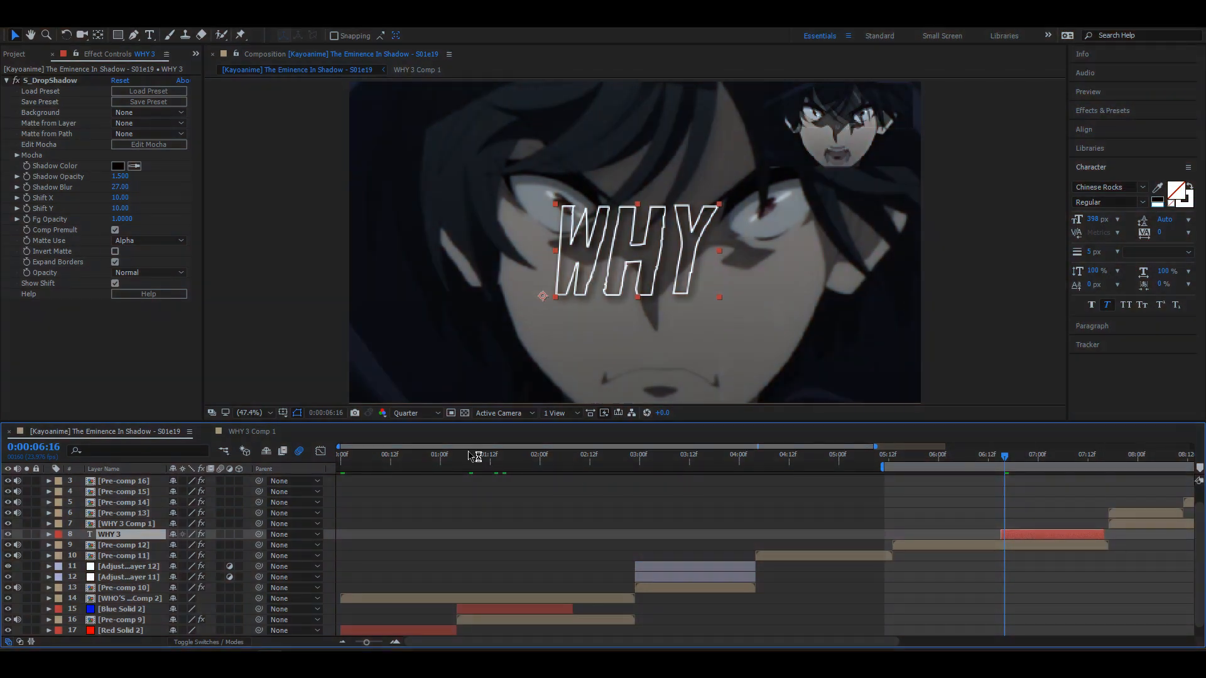
- Go to 0:00:07:00 in the WHY title section, save the project and duplicate the WHY 3 text layer
drag(341, 447, 716, 447)
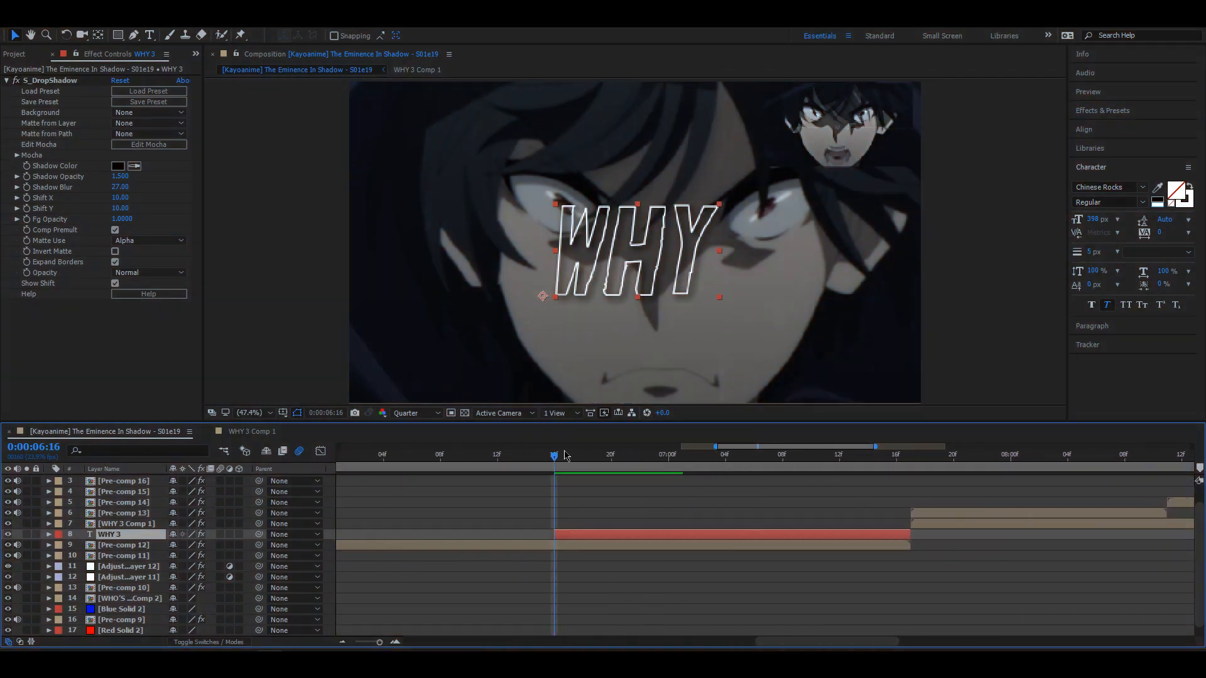
drag(564, 453, 668, 455)
key(ctrl+s)
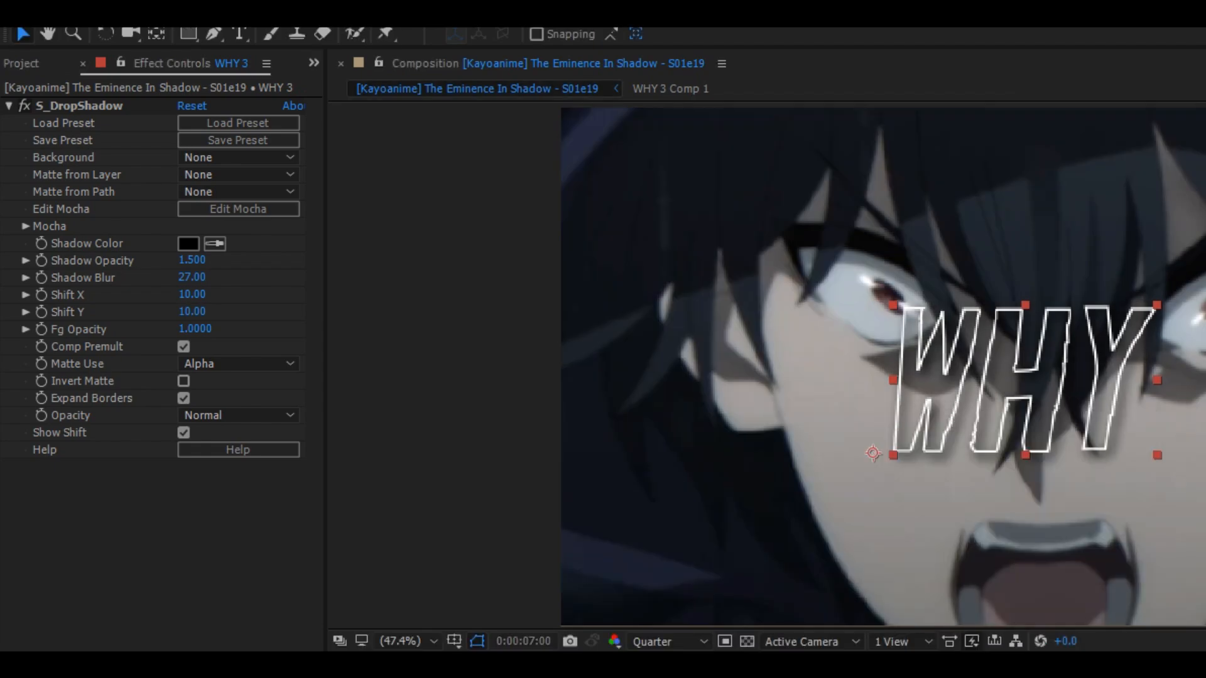
key(ctrl+d)
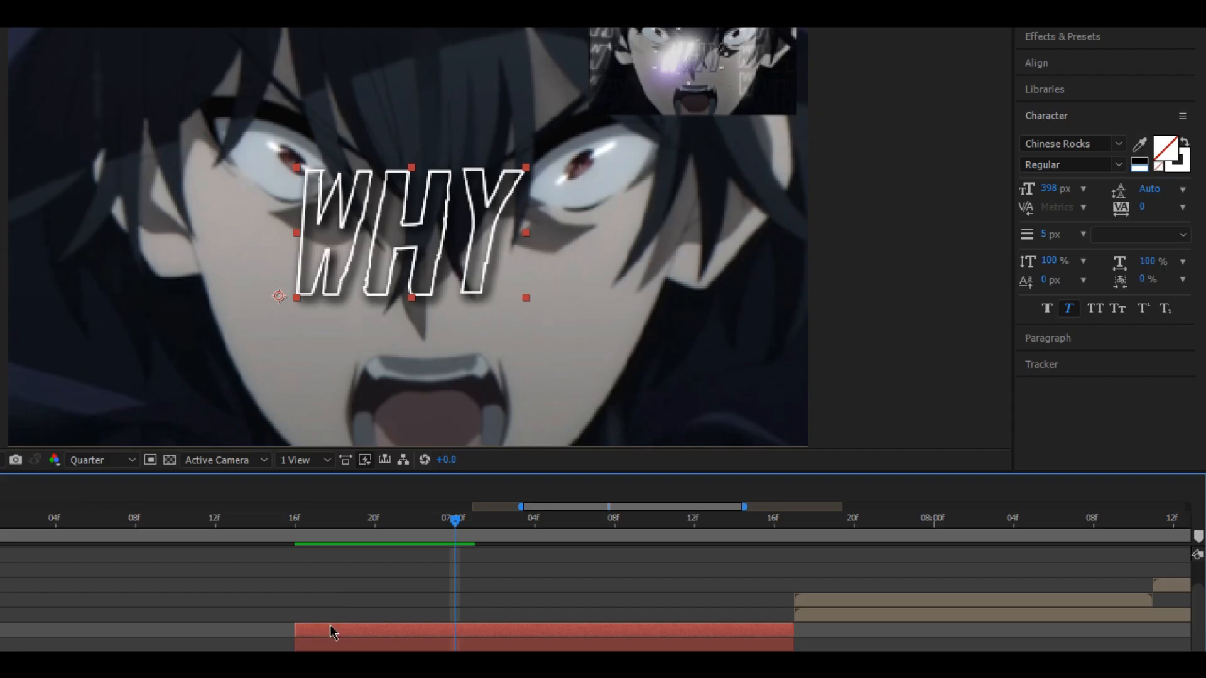
- Give the duplicated WHY text a white FFFFFF fill
double_click(578, 533)
click(1173, 162)
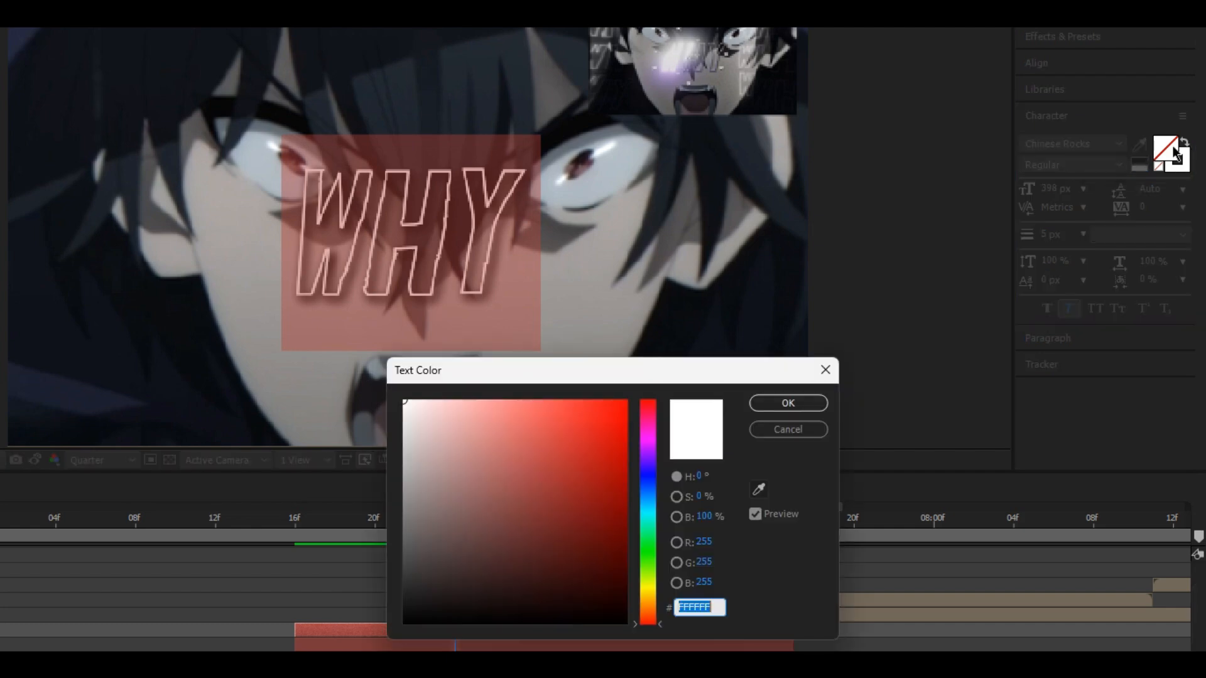
click(788, 402)
- Pre-compose the white-filled WHY 4 text layer
click(336, 627)
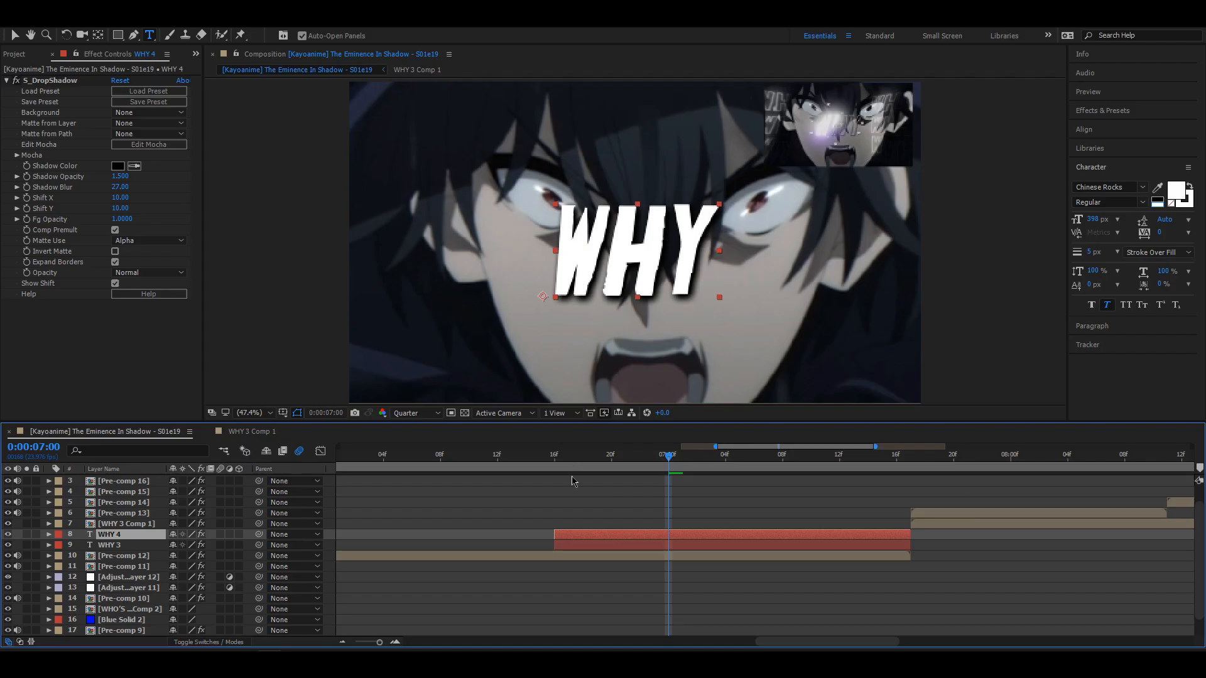
right_click(328, 630)
click(623, 413)
click(634, 399)
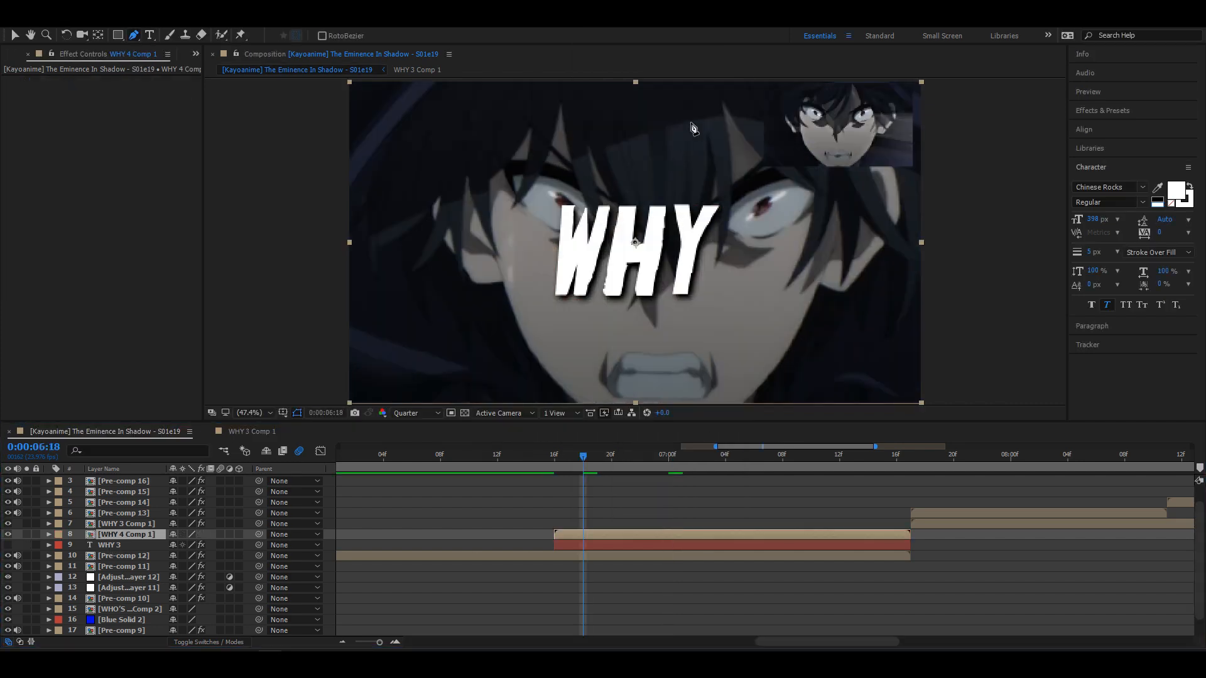
- Draw a slanted four-point pen mask on WHY 4 Comp 1 over the start of the W and show the WHY 3 outline layer
click(690, 122)
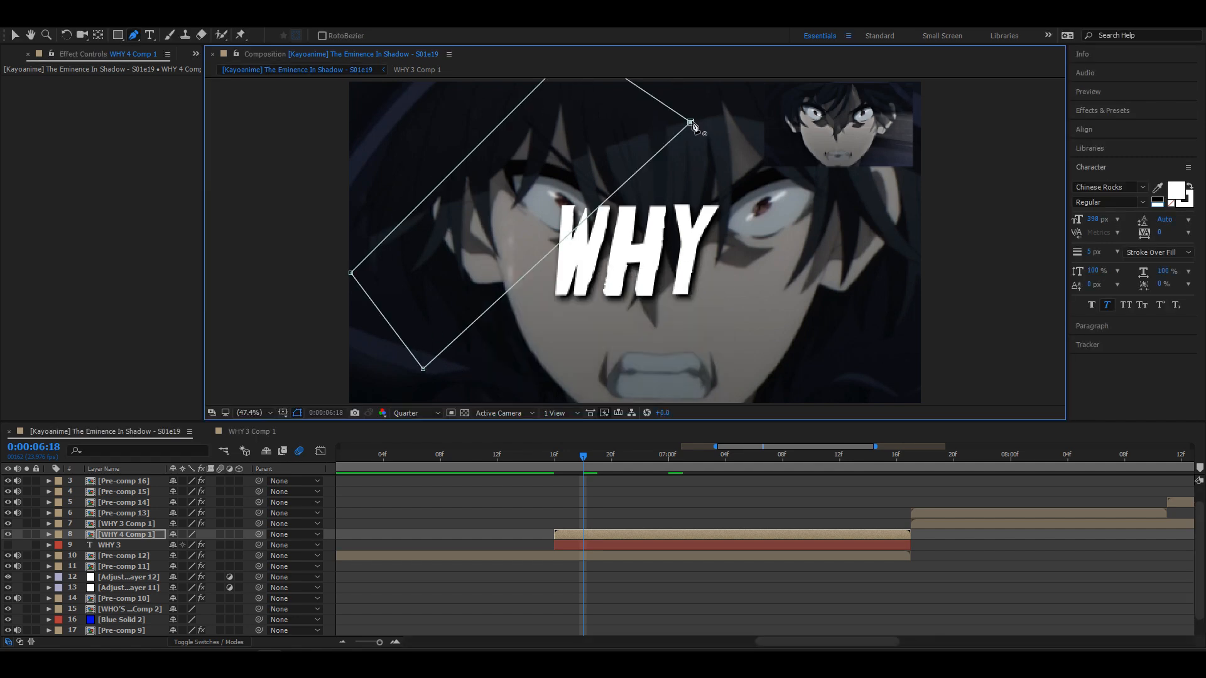
click(691, 122)
key(v)
click(83, 326)
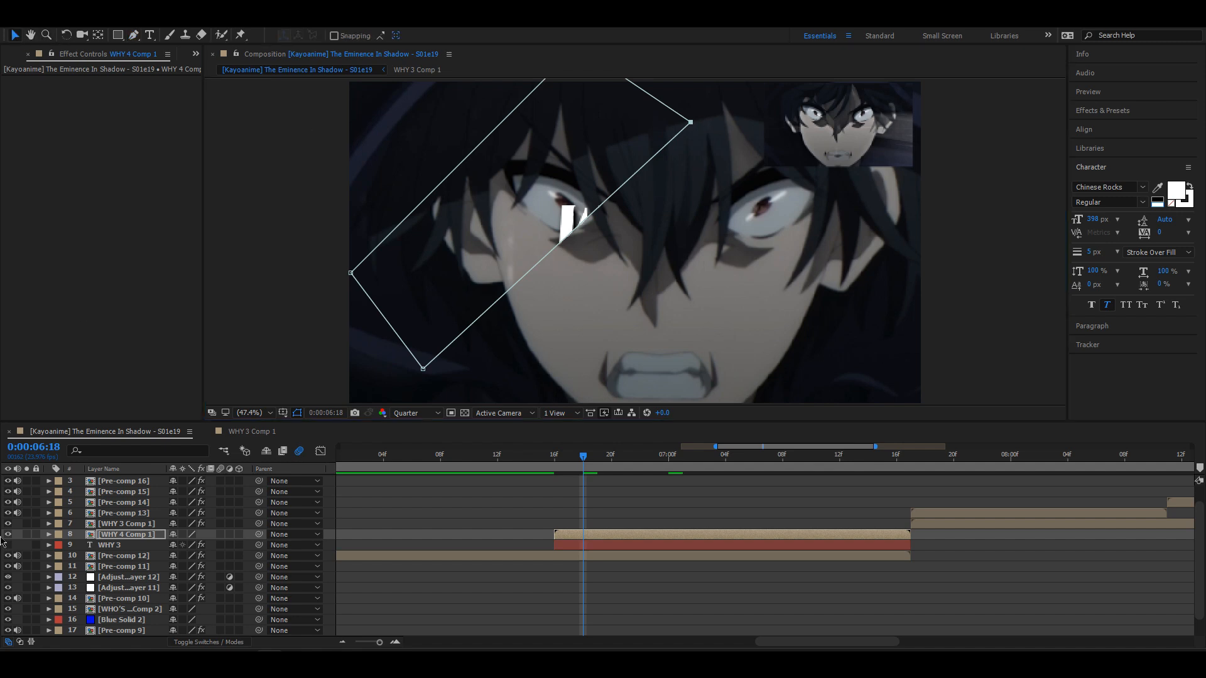
click(7, 545)
- Move the WHY 4 Comp 1 mask up-left clear of the text and keyframe its Mask Path at 0:00:06:18
key(m)
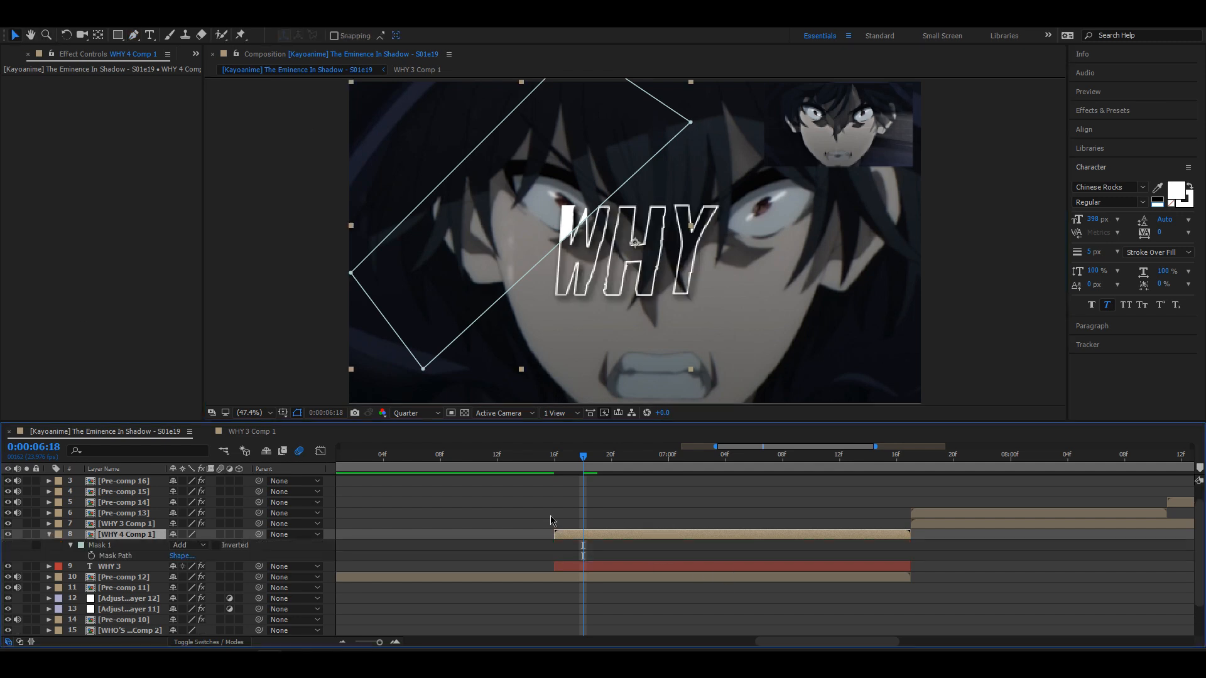
click(532, 277)
drag(535, 232, 509, 194)
click(92, 556)
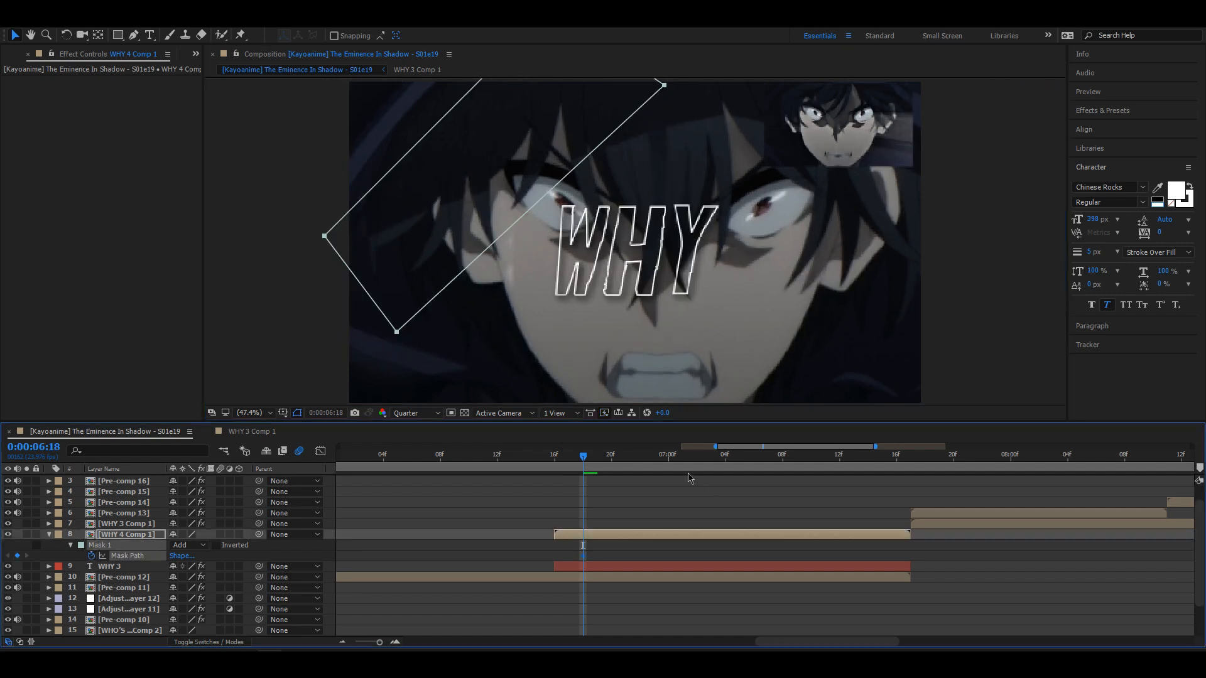
- At 0:00:07:10, move the mask diagonally past the lower-right side of the text and ease the Mask Path keyframes
key(space)
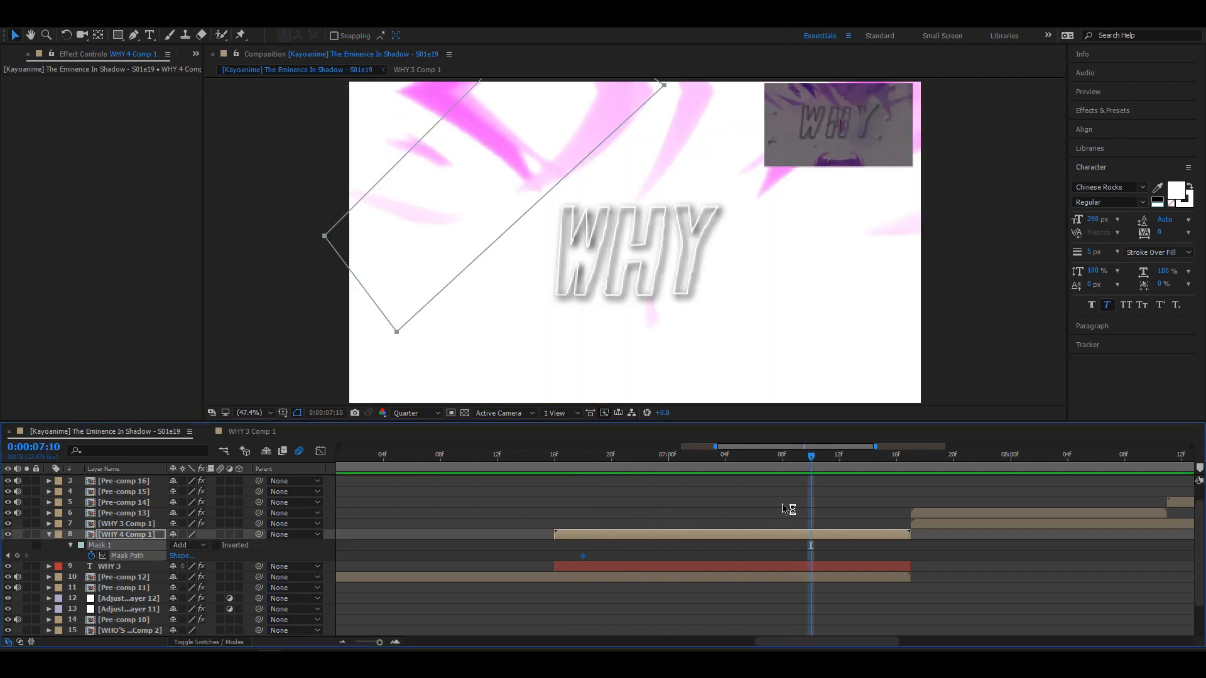
double_click(538, 201)
drag(528, 188, 809, 349)
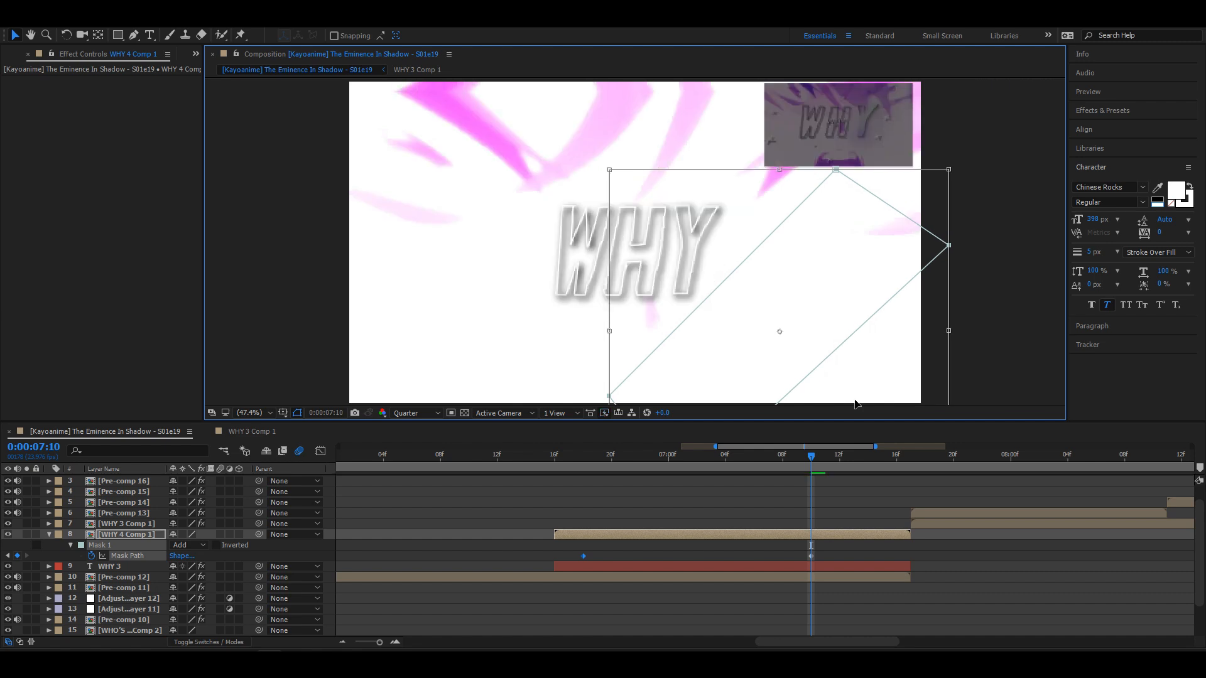
drag(840, 549, 568, 558)
click(623, 523)
- Apply Deep Glow to WHY 4 Comp 1 with Unmult enabled and preview the fill sweep from 0:00:06:16
key(ctrl+space)
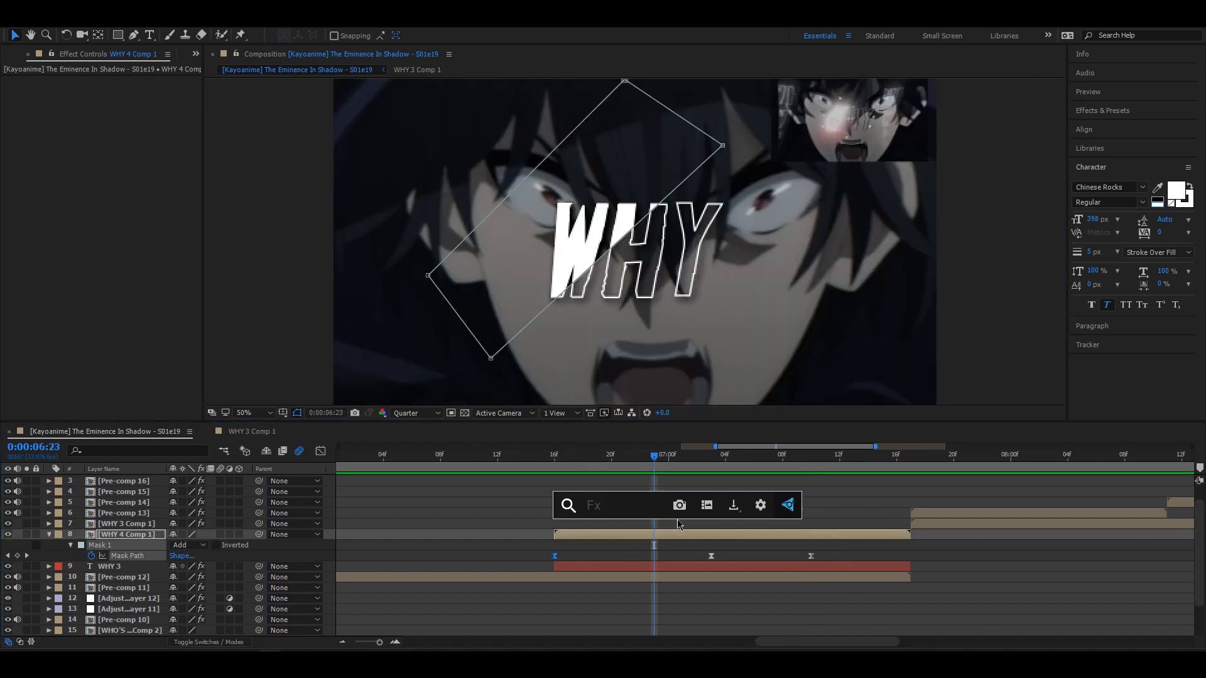
text(dee)
click(631, 524)
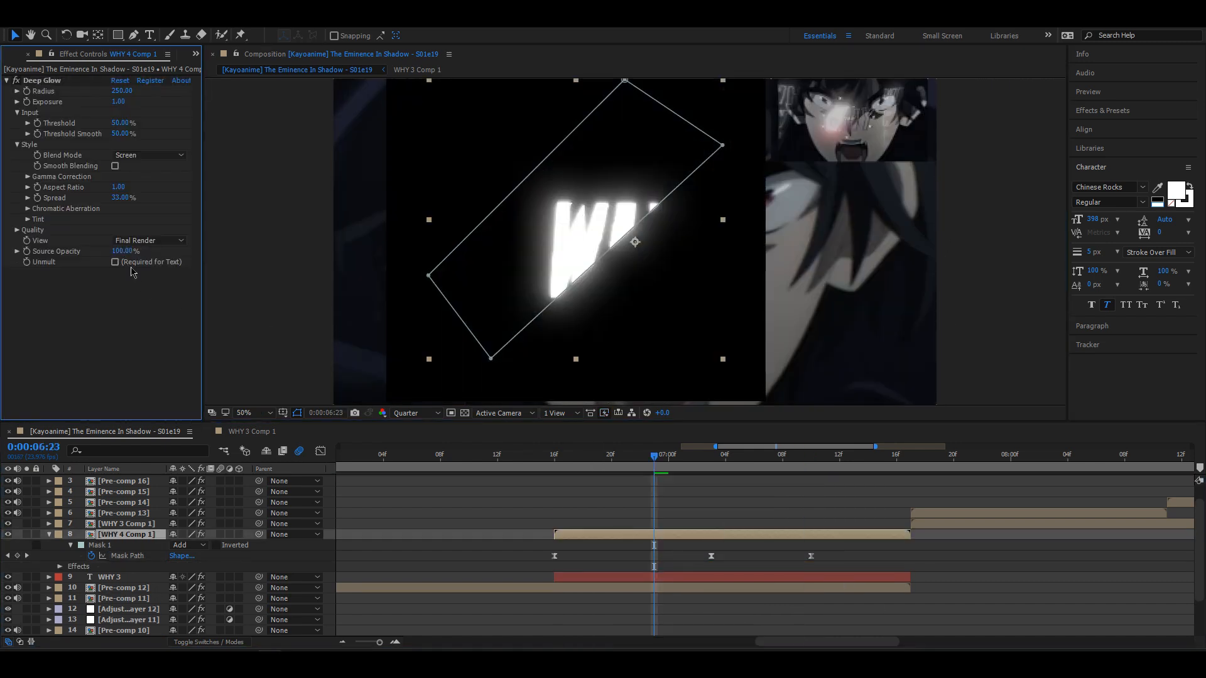
click(115, 262)
click(555, 456)
key(space)
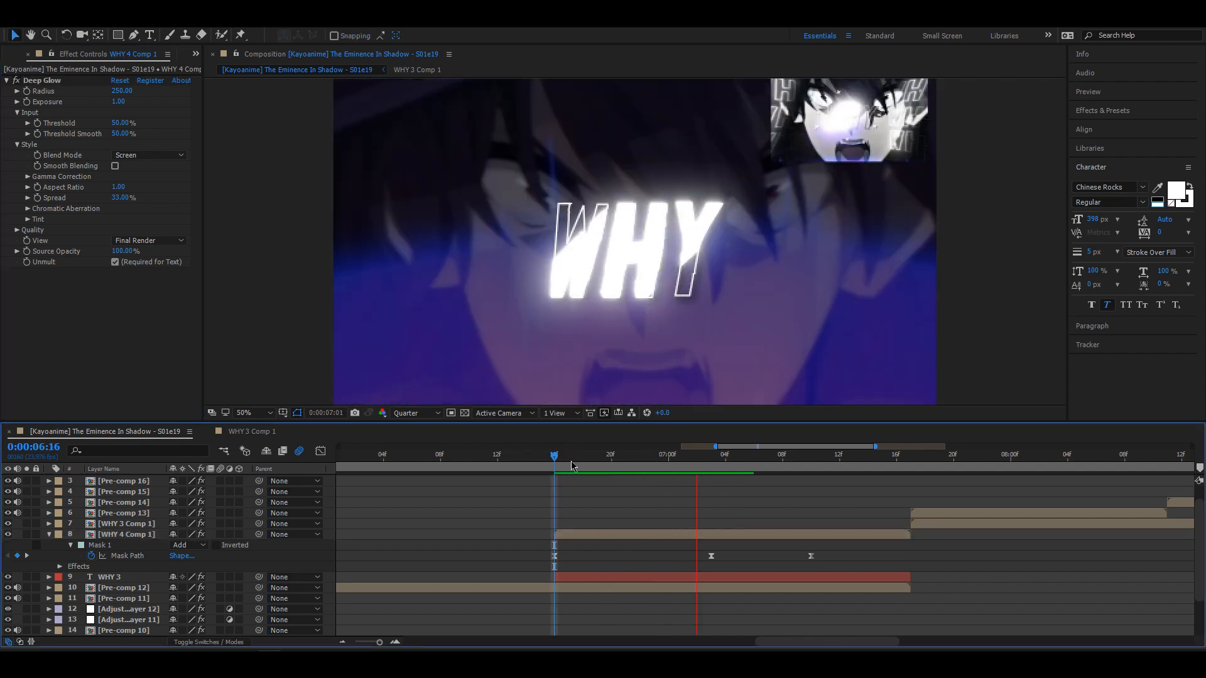
- Add a new text layer reading WHY and shrink its font size to fit inside the large title
right_click(331, 531)
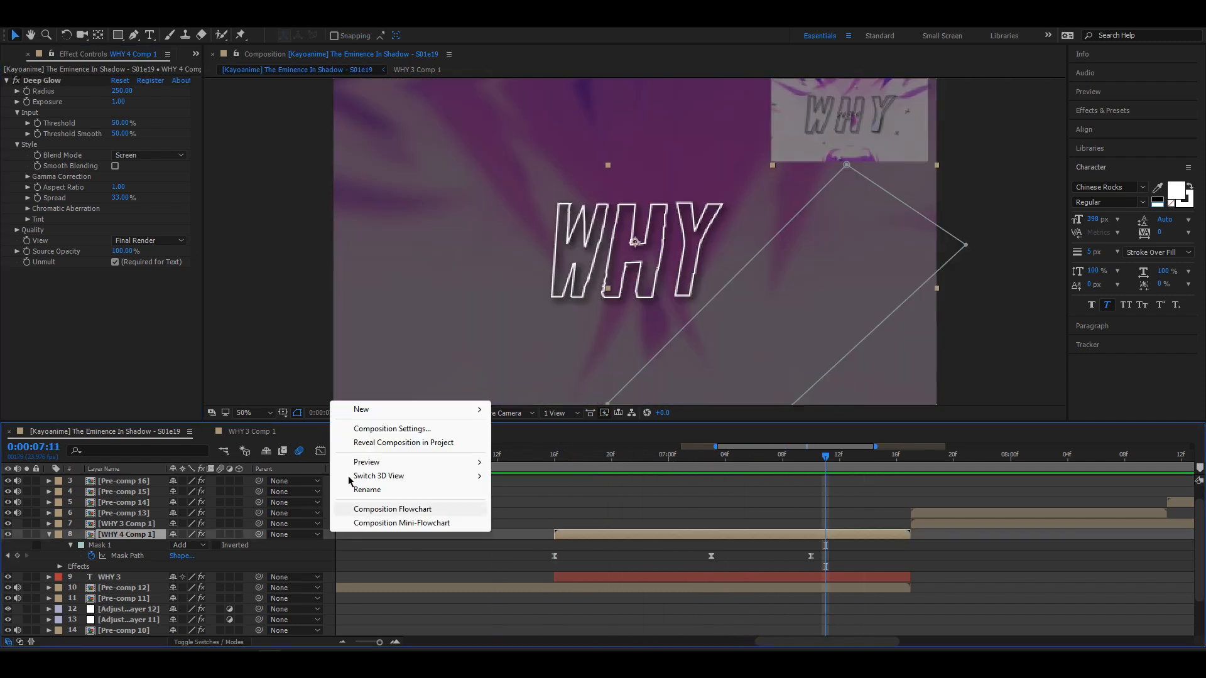
click(512, 410)
text(W)
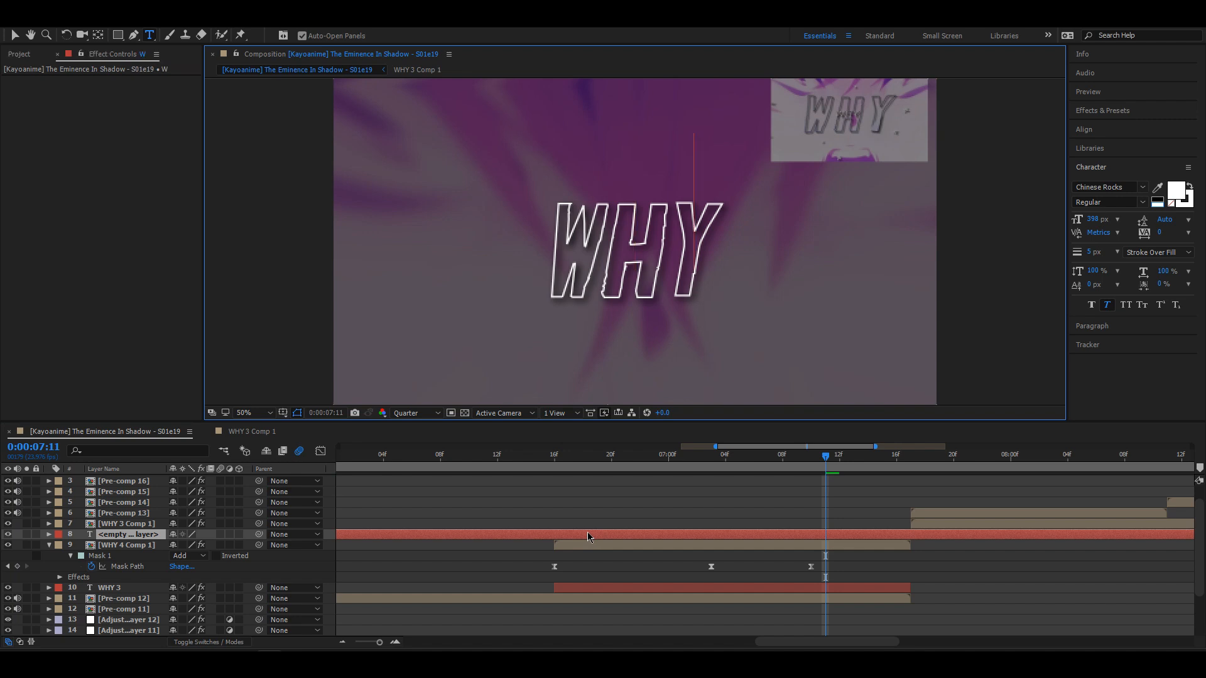
text(HY)
double_click(696, 534)
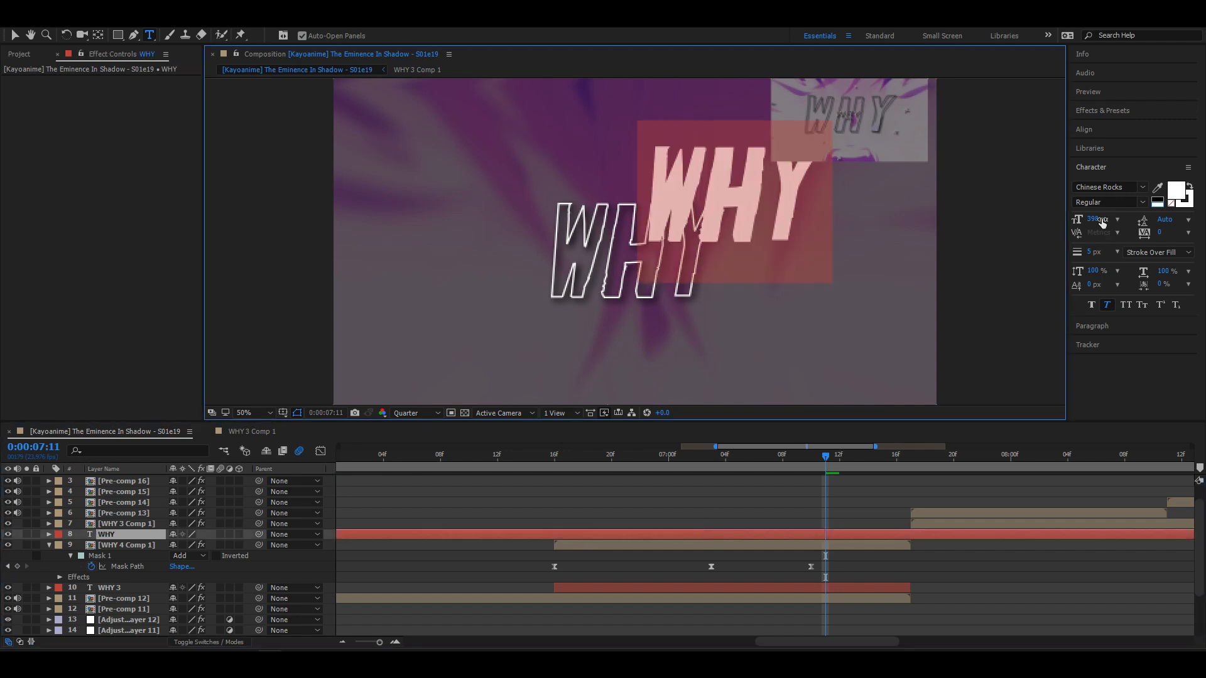
drag(1100, 222, 979, 250)
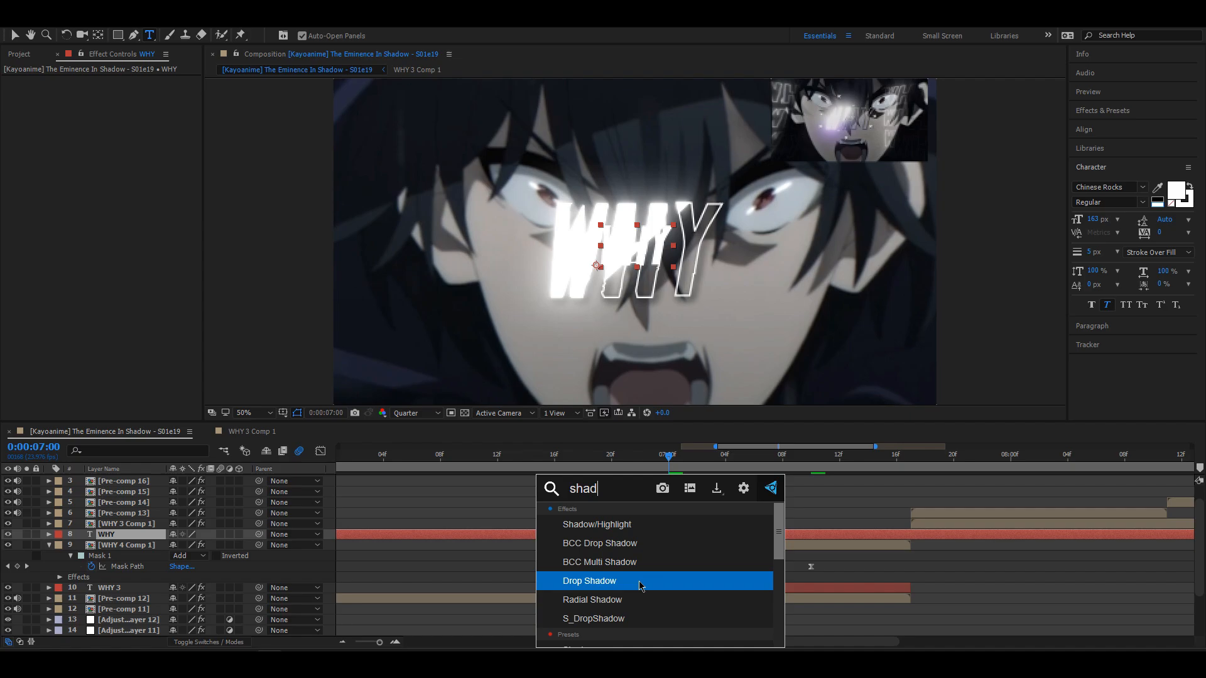
- Apply S_DropShadow to the small WHY text with Shift X and Shift Y set to 5
key(Down)
key(Down)
key(Return)
key(v)
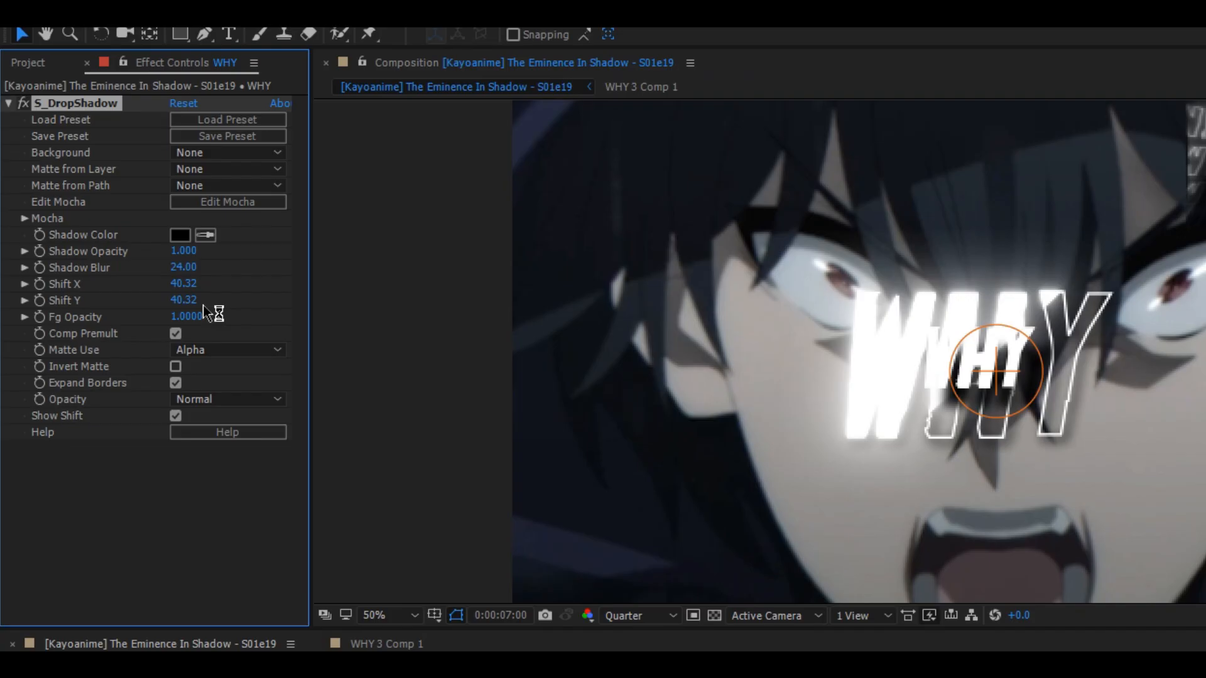
text(1)
key(BackSpace)
text(5)
key(Return)
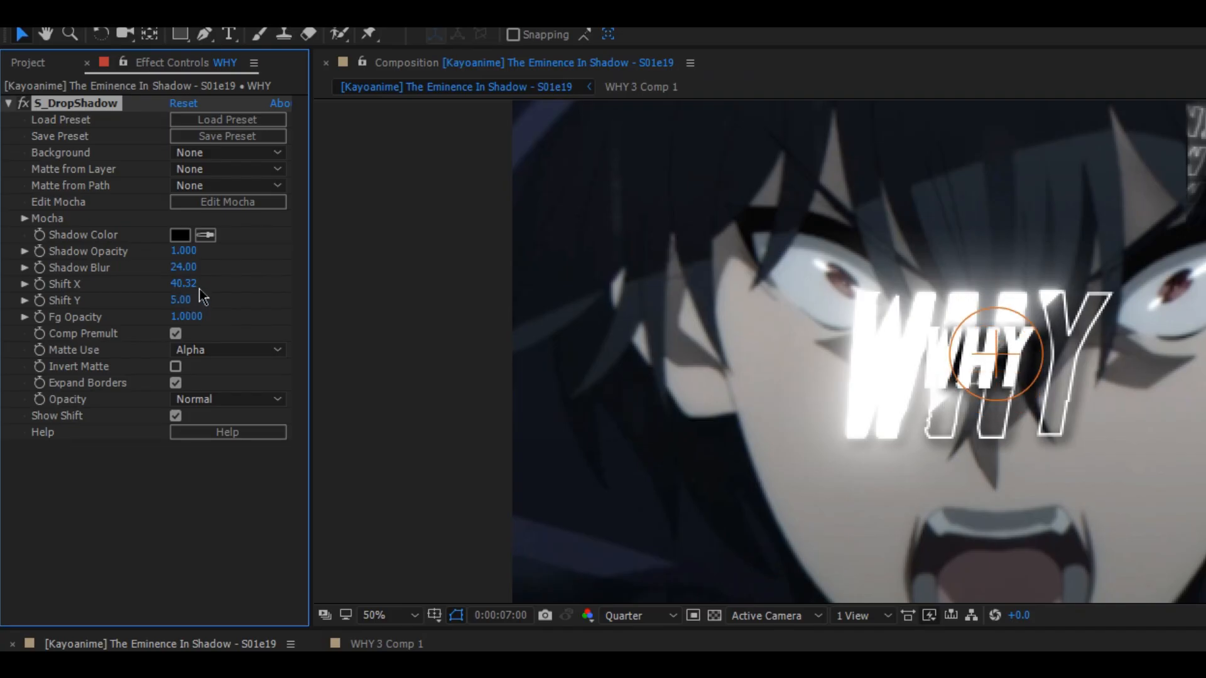
click(194, 285)
text(5)
key(Return)
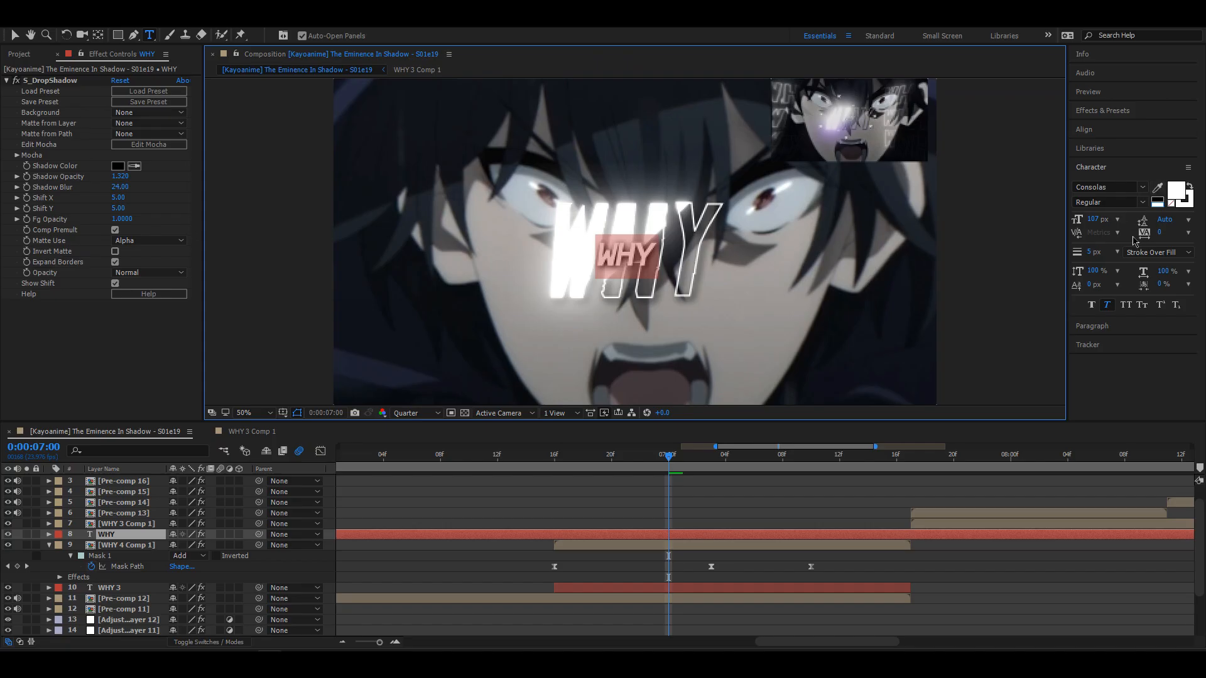
- Reduce the small Consolas WHY text to 63 px, centre it over the large title and preview from 0:00:06:16
drag(1091, 221, 1083, 224)
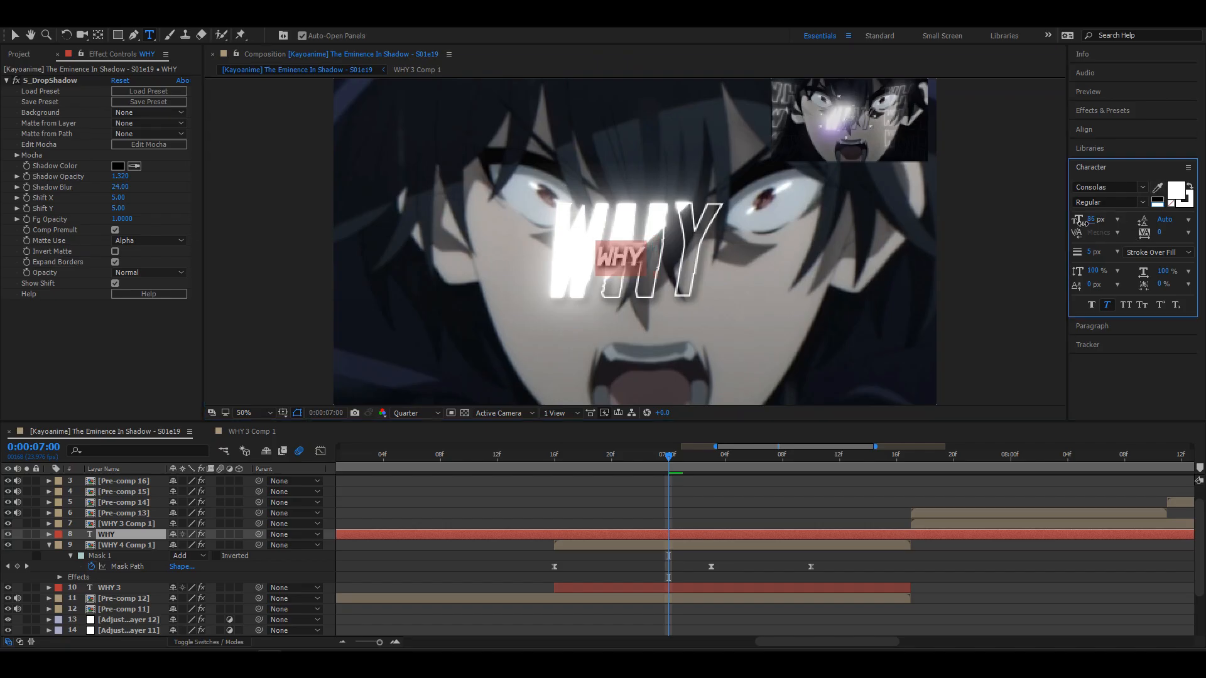
drag(695, 296, 714, 286)
click(726, 496)
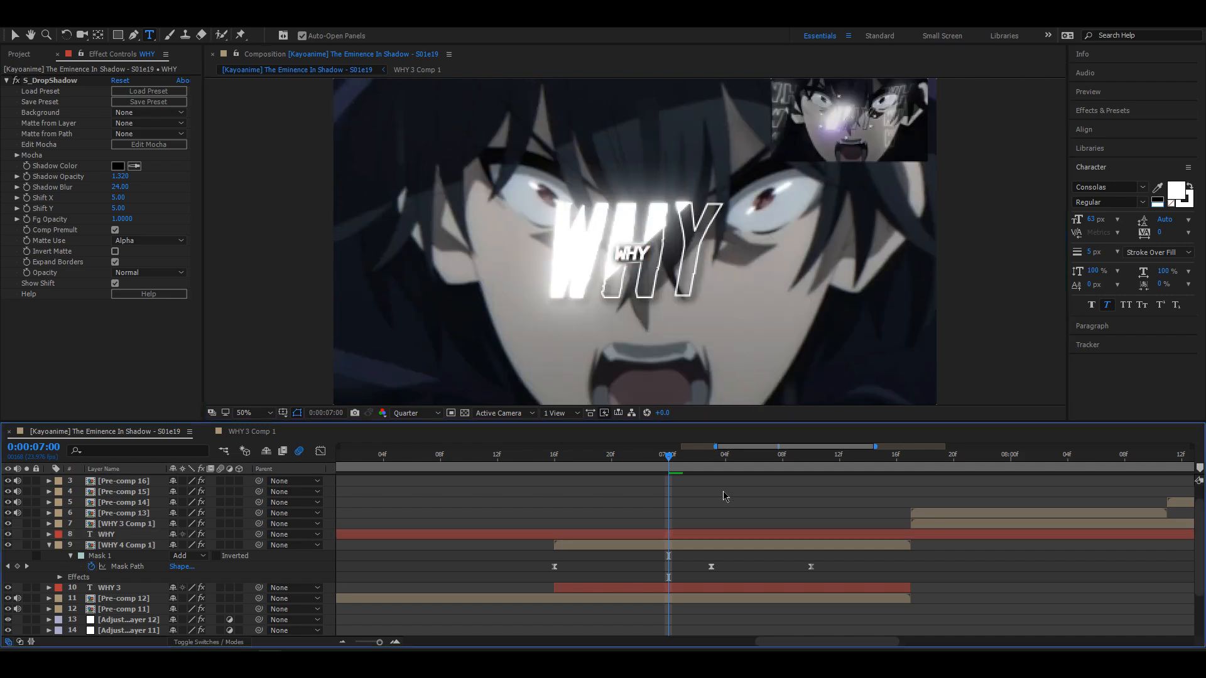
click(559, 461)
key(space)
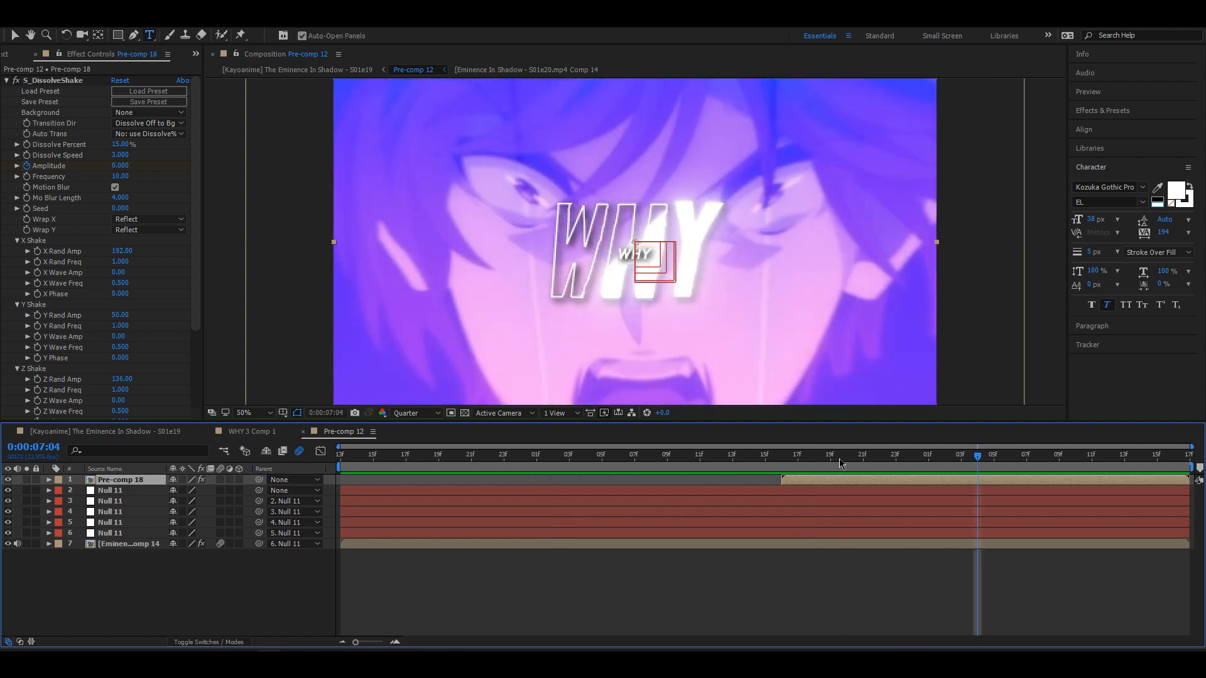
- Place Pre-comp 18 below the Null 11 layers in Pre-comp 12, parent it to the Eminence footage comp and preview from 0:00:06:06
drag(135, 529, 150, 544)
drag(714, 459, 618, 458)
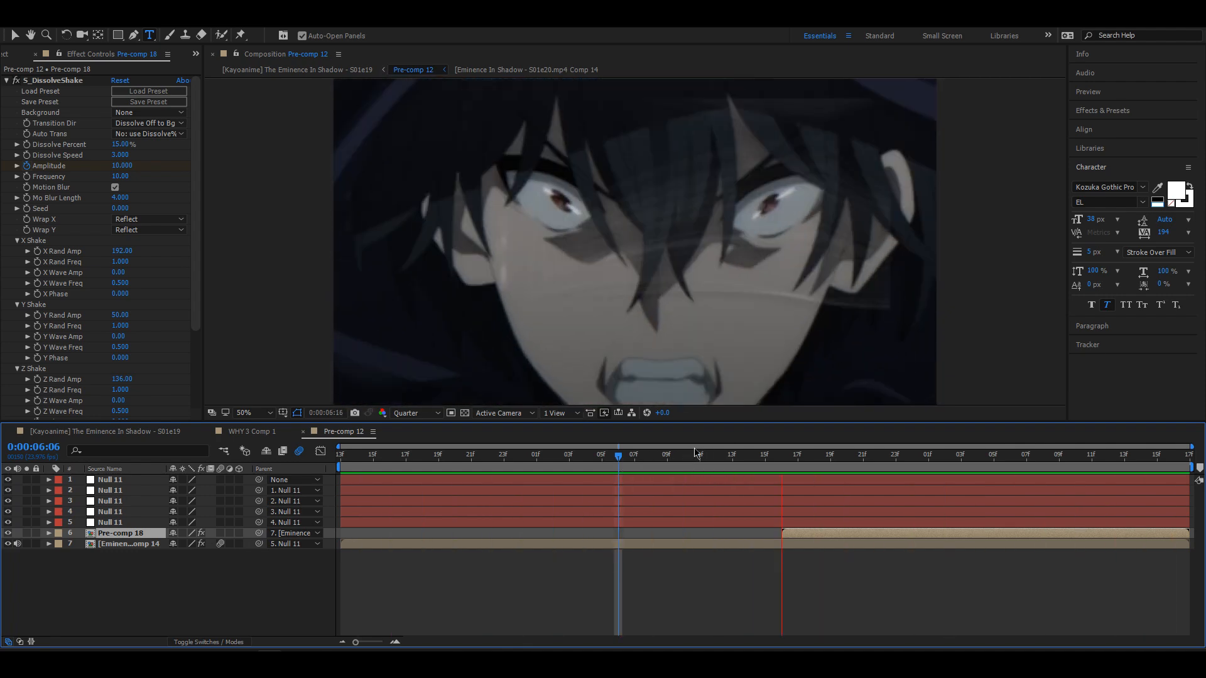
key(space)
- Open Pre-comp 18 through Pre-comp 12 and enable motion blur on its three WHY layers
click(152, 431)
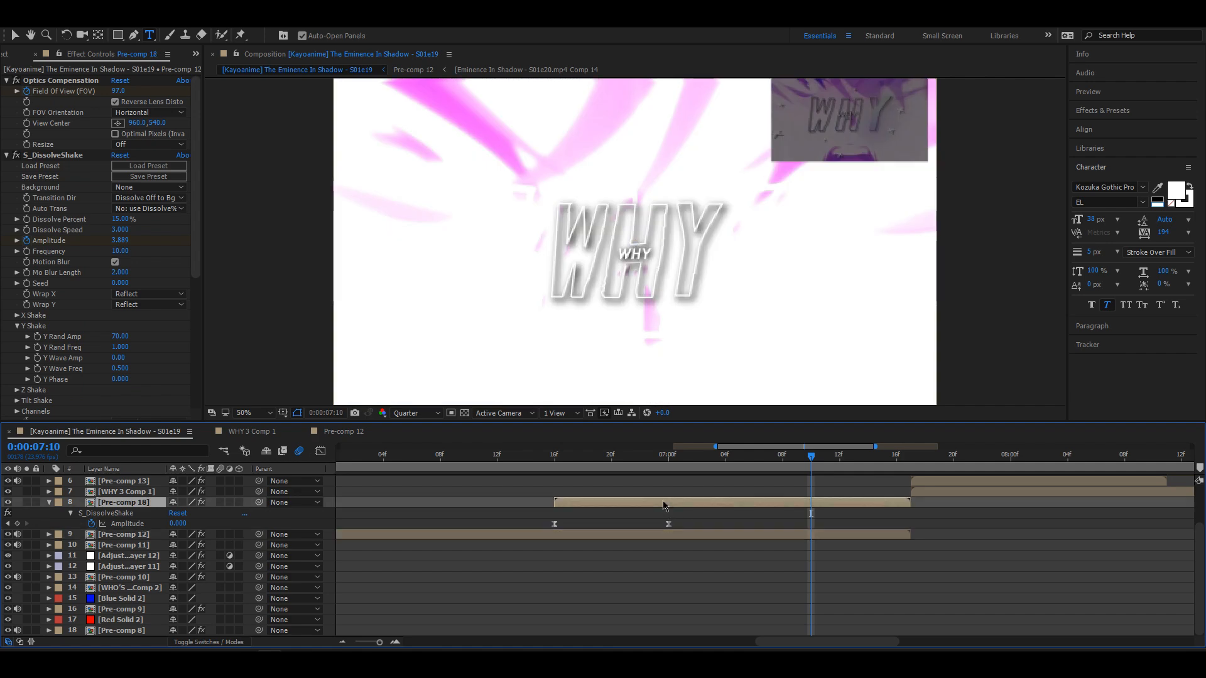
double_click(574, 534)
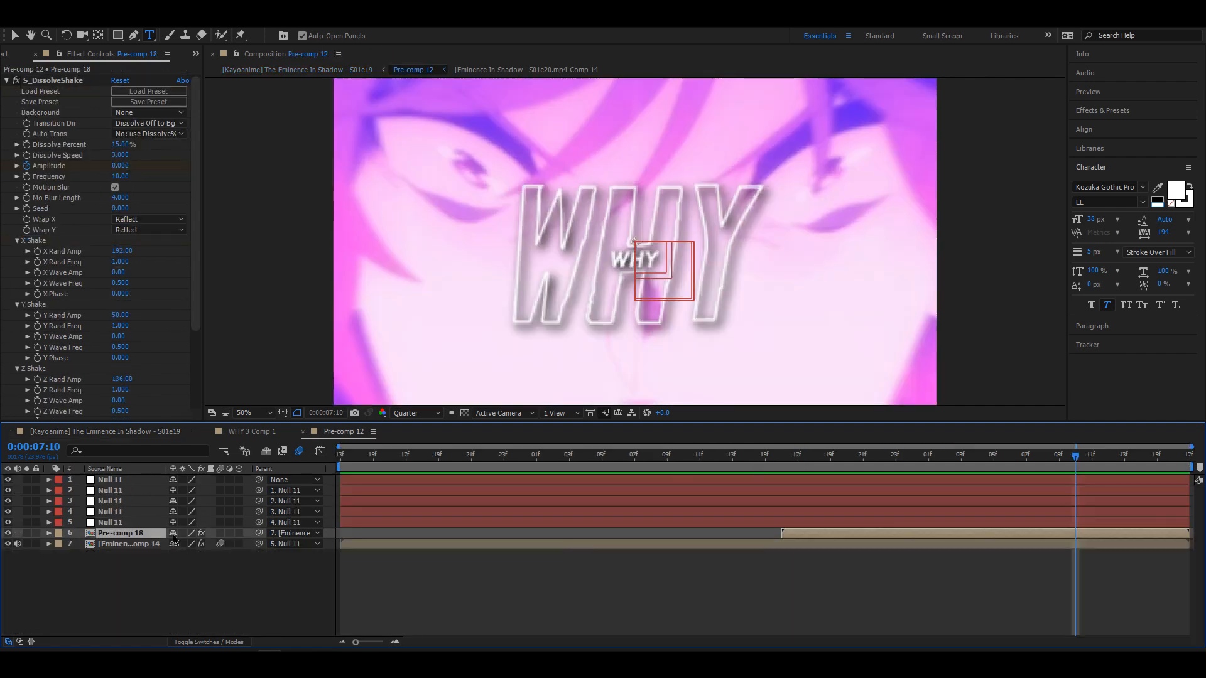
double_click(796, 531)
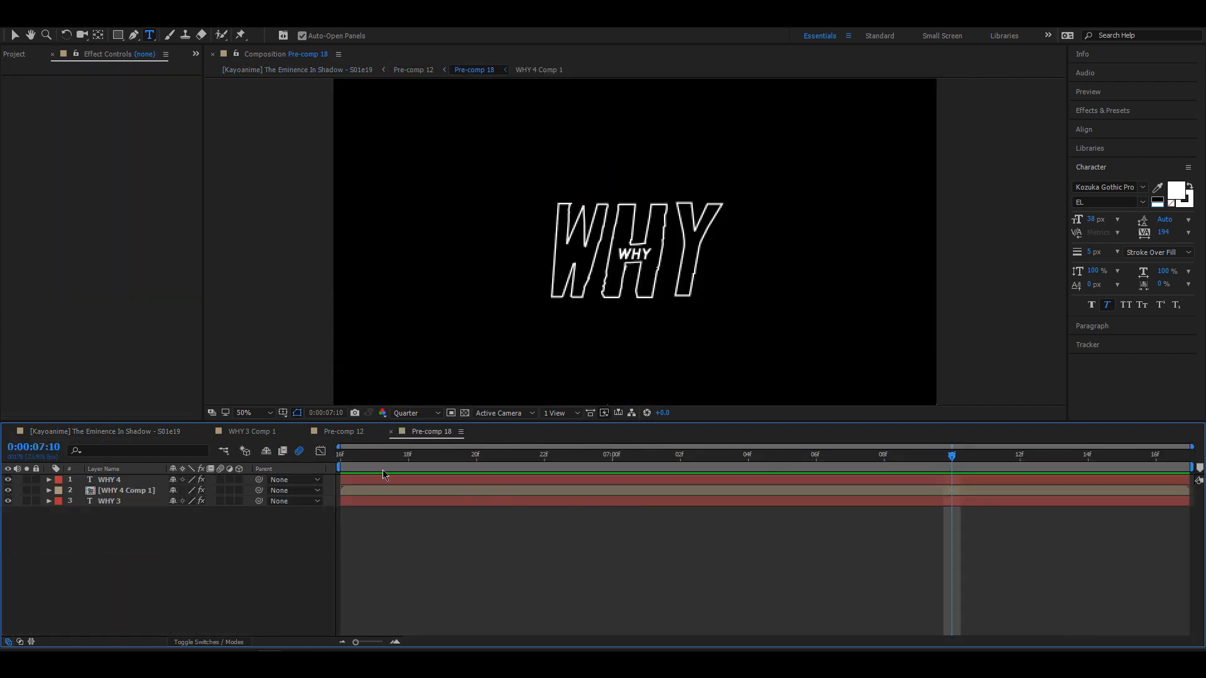
click(353, 432)
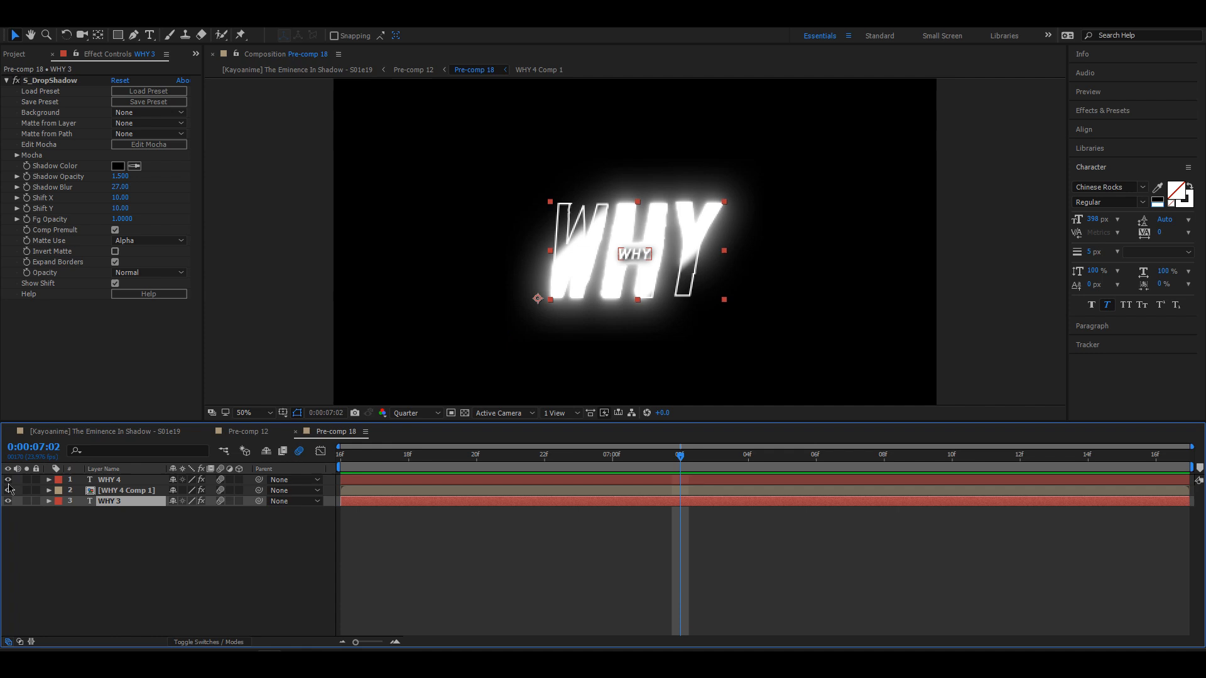
drag(8, 489, 8, 480)
- Paste the WHY 3 outline text into Pre-comp 12 at 0:00:06:16 below the nulls and move it to the frame's upper-left corner
click(251, 434)
mouse_move(784, 459)
mouse_down()
mouse_move(761, 460)
mouse_move(777, 458)
mouse_up()
key(ctrl+v)
drag(547, 538, 891, 533)
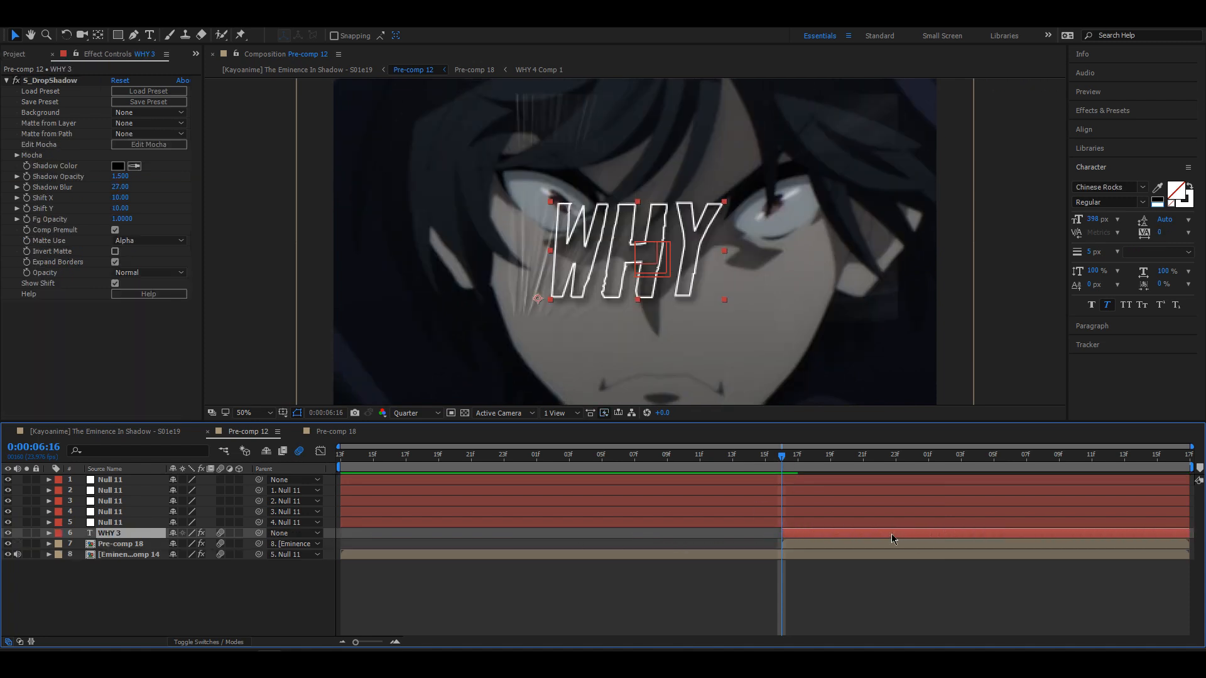
double_click(891, 534)
drag(823, 276, 616, 168)
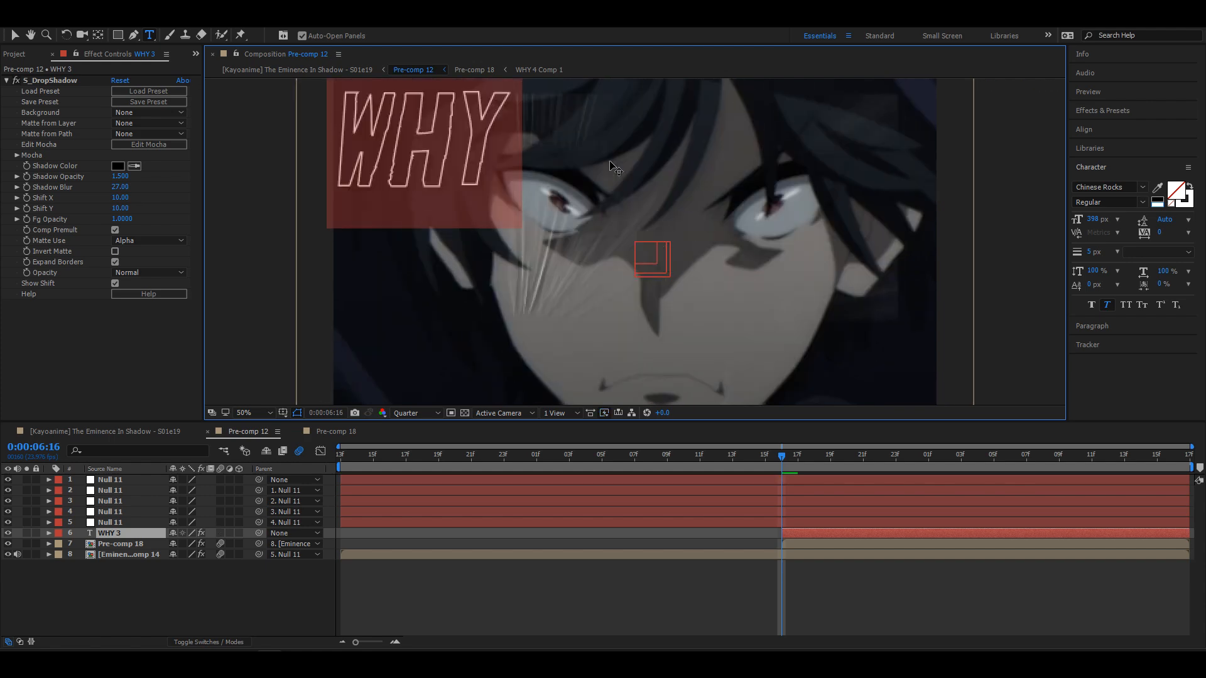
- Duplicate the WHY outline text twice and lower the copies' Y positions to form a column of three along the frame's left side
click(804, 533)
key(ctrl+d)
key(p)
drag(197, 544, 427, 544)
key(ctrl+d)
key(p)
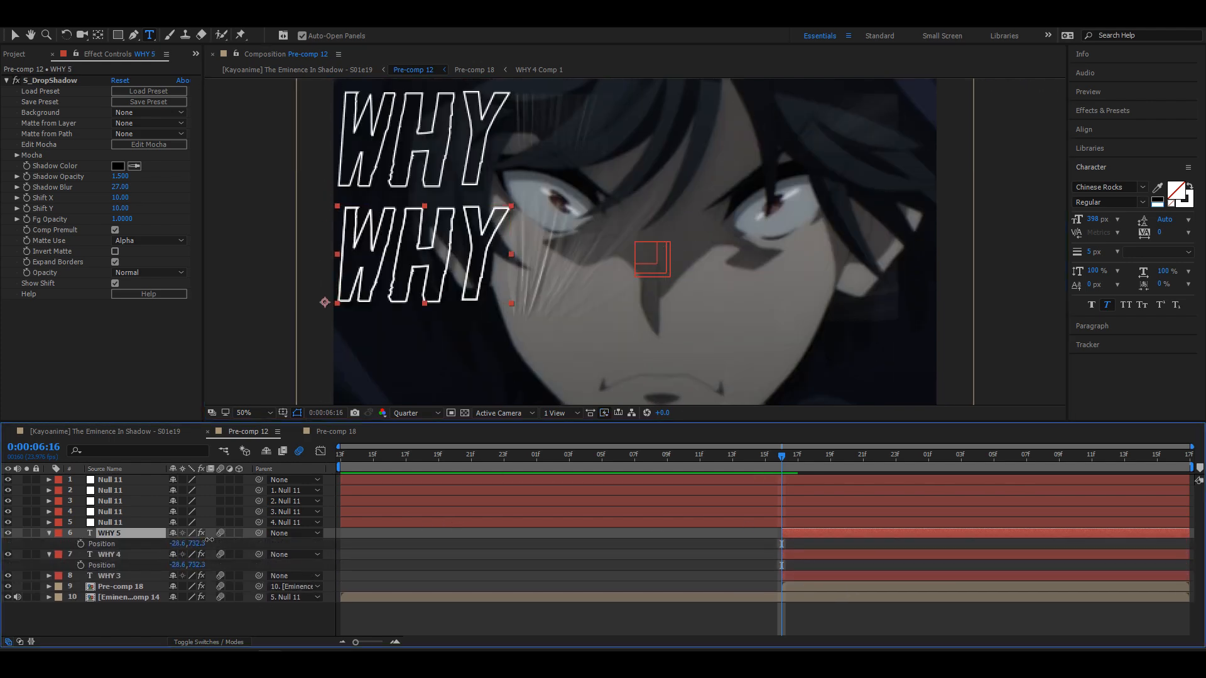
drag(198, 544, 416, 544)
- Duplicate the three WHY outline layers and shift the copies' X position to form a matching column on the frame's right side
shift+click(807, 576)
key(p)
key(ctrl+d)
key(ctrl+z)
key(ctrl+d)
drag(134, 556, 1031, 540)
key(p)
key(p)
- Pre-compose the six WHY outline layers as Pre-comp 19, matching the duration to the selected layers
drag(770, 534, 809, 586)
key(ctrl+shift+c)
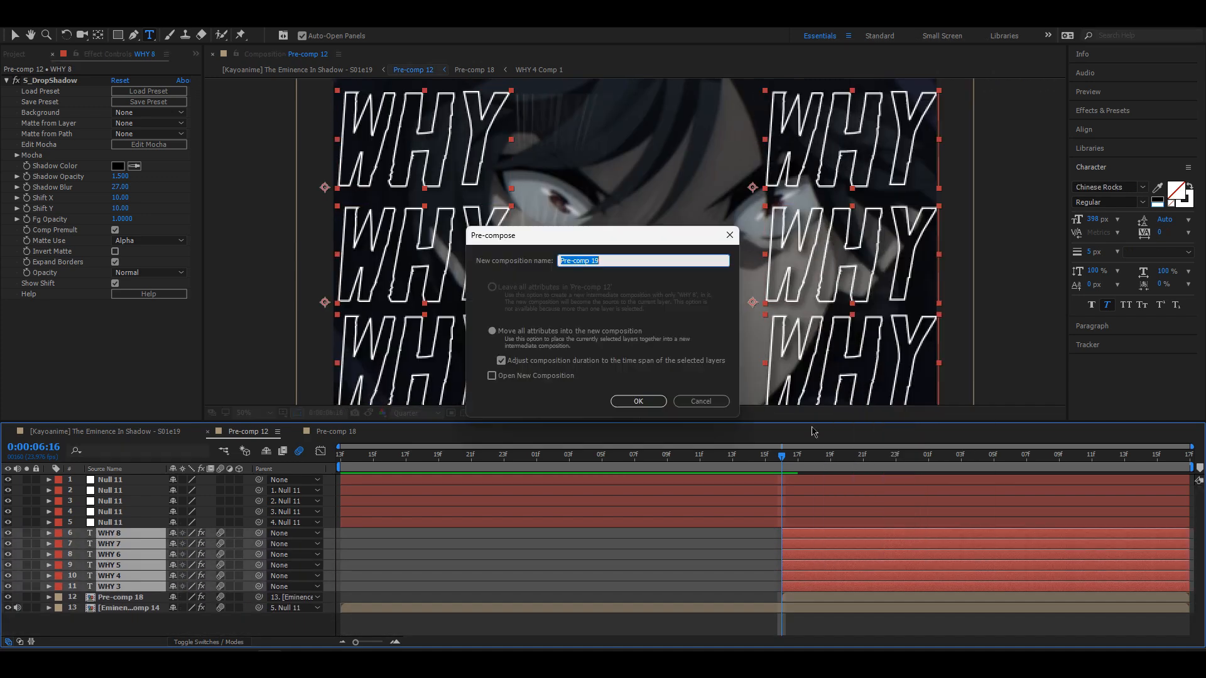
key(Return)
- Draw a closed pen mask on Pre-comp 19 following the outline of the character's hair and face
key(g)
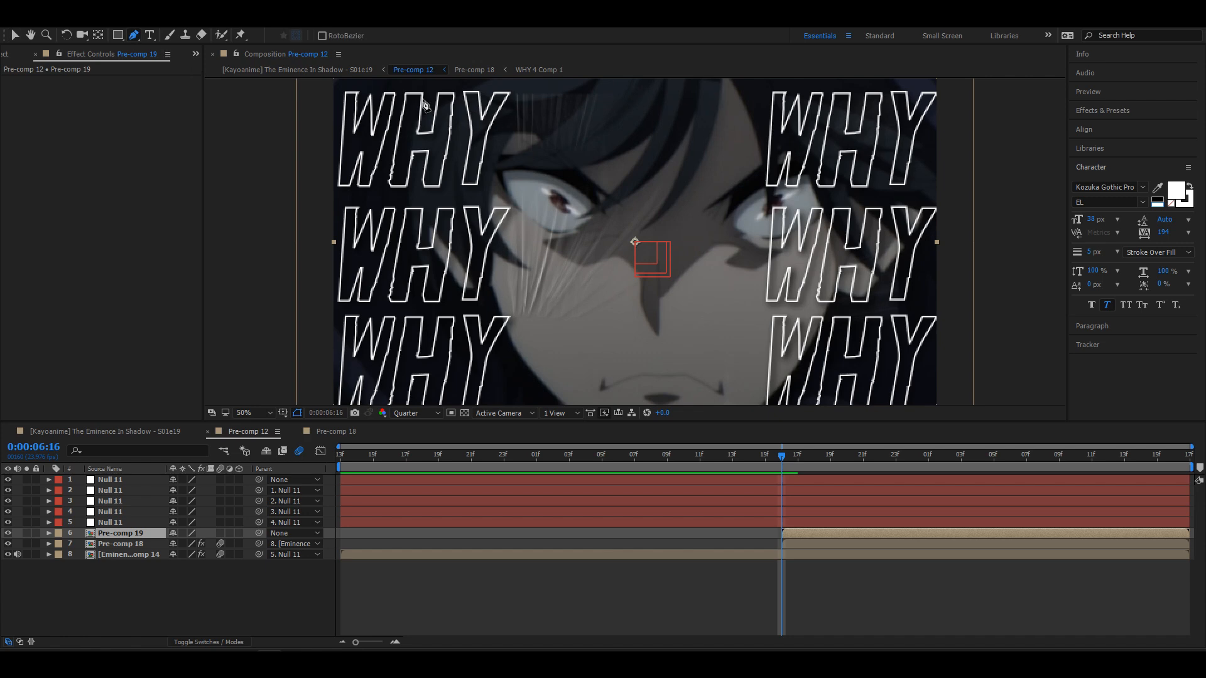
click(425, 85)
click(405, 123)
click(409, 172)
click(522, 396)
key(comma)
click(607, 324)
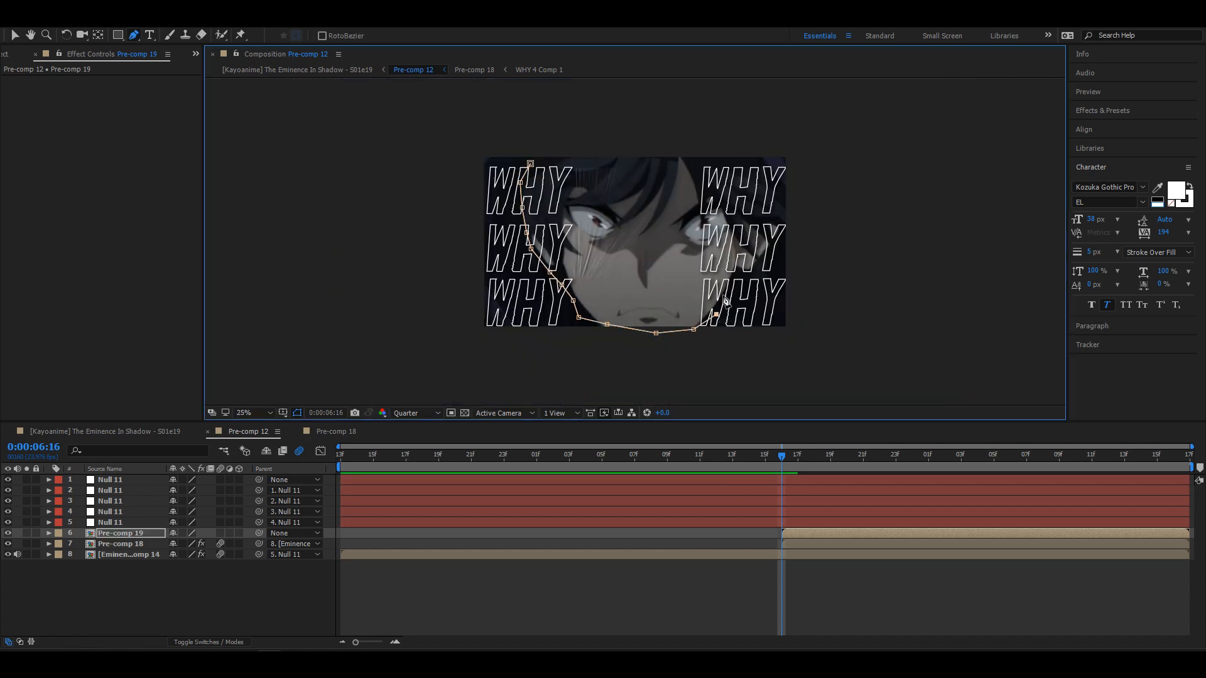
click(530, 164)
- Invert and feather the face mask on Pre-comp 19 and parent the layer to the Eminence footage comp
key(period)
key(f)
click(216, 544)
click(741, 536)
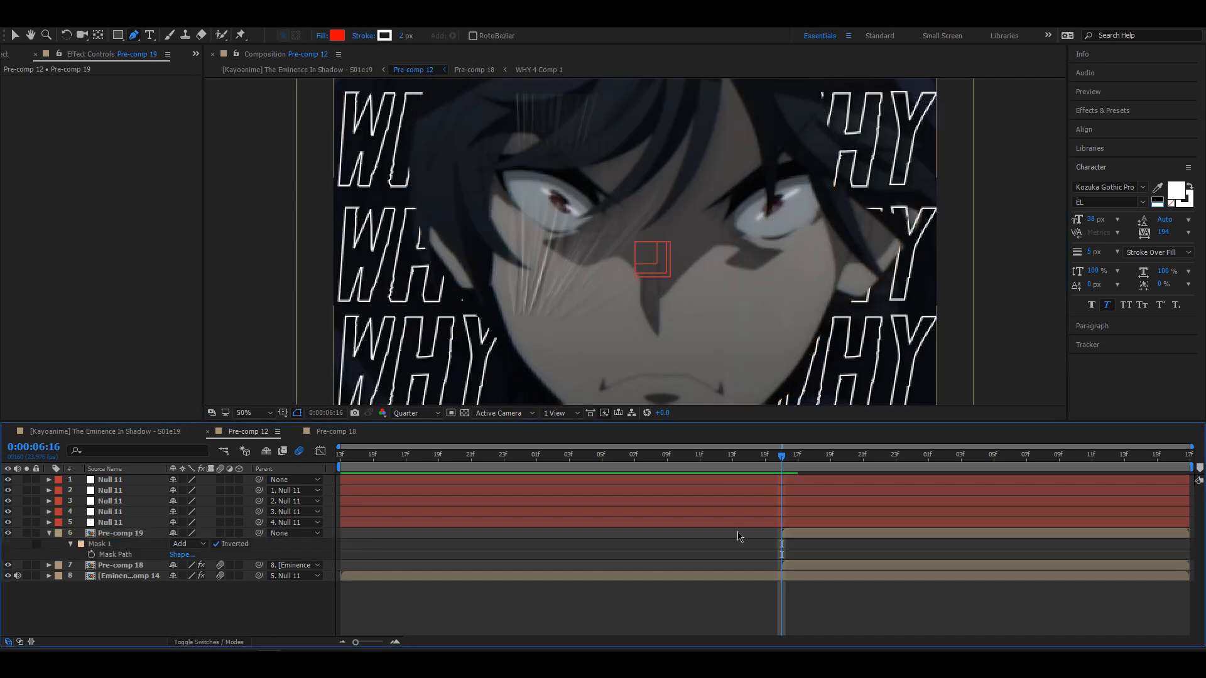
drag(195, 555, 351, 553)
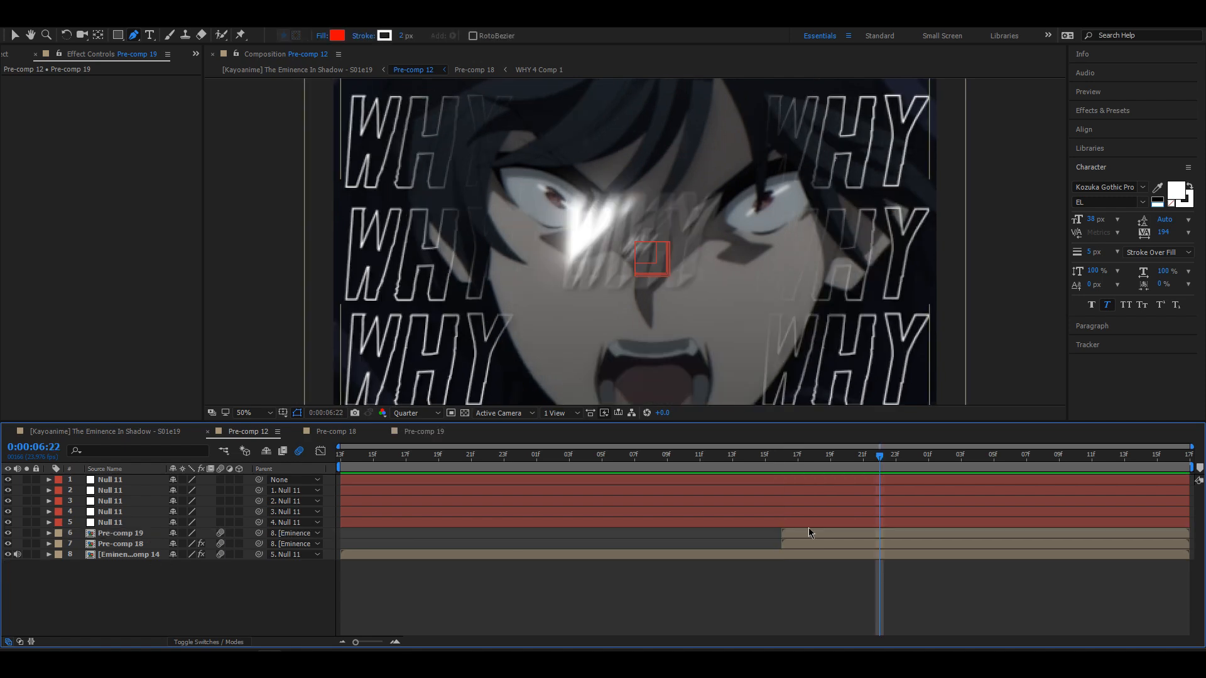
- Fade in Pre-comp 19 with Opacity keyframes from 0% to 100% and preview the background WHY text
click(807, 533)
key(t)
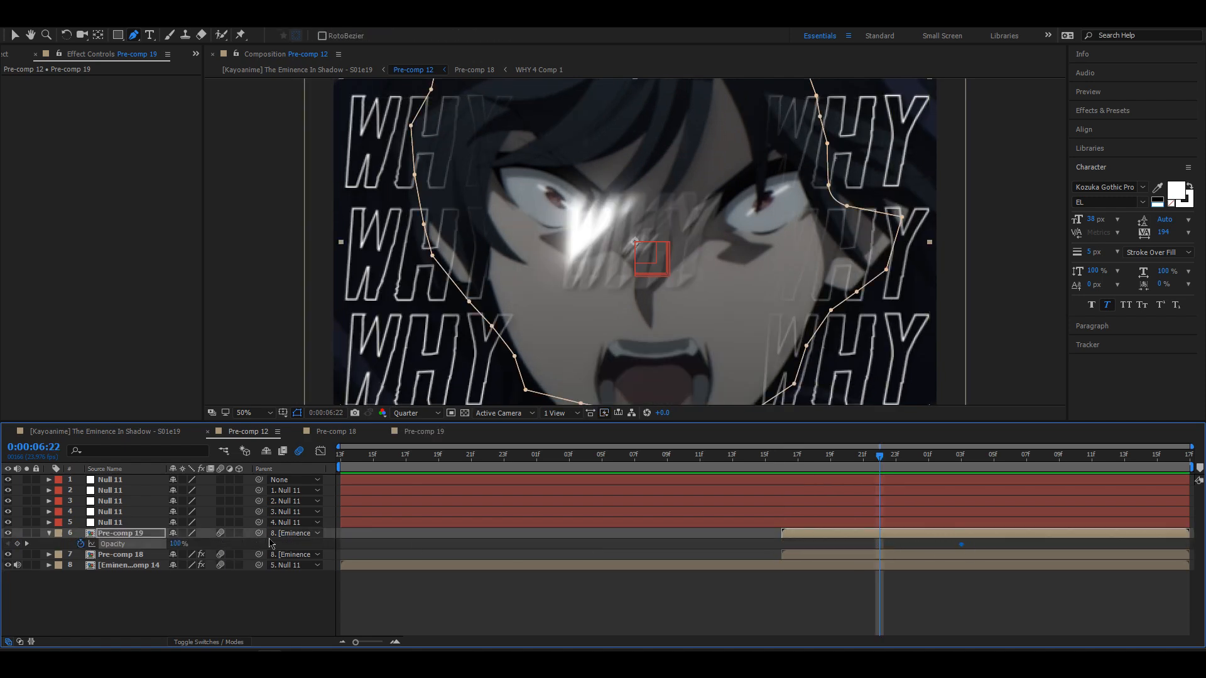
drag(179, 543, 144, 544)
drag(880, 545, 847, 544)
key(space)
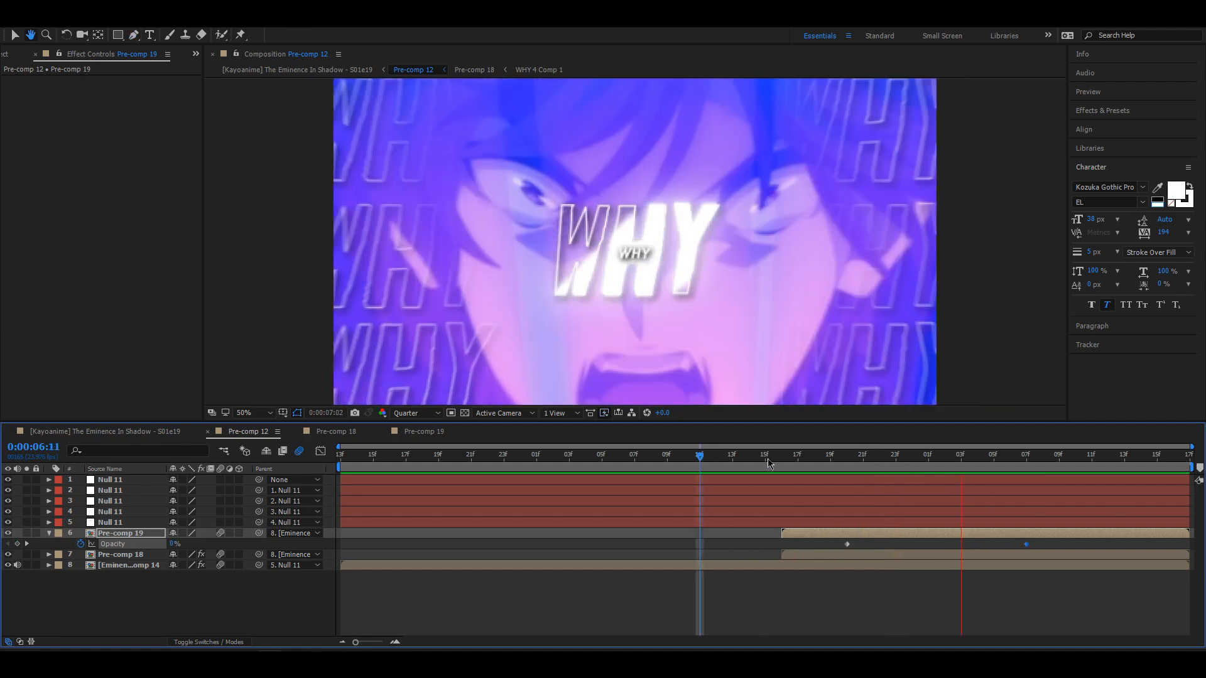
key(space)
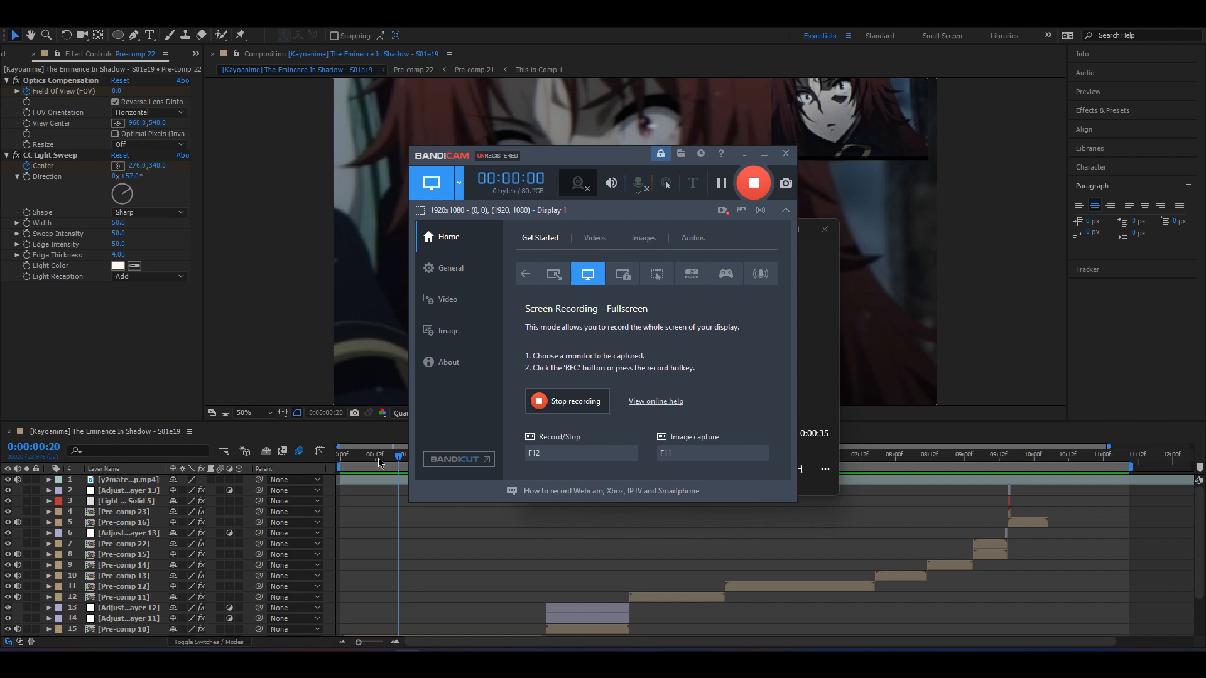
- Go to 0:00:00:00 in the main composition and preview the whole edit
drag(378, 462, 336, 468)
key(space)
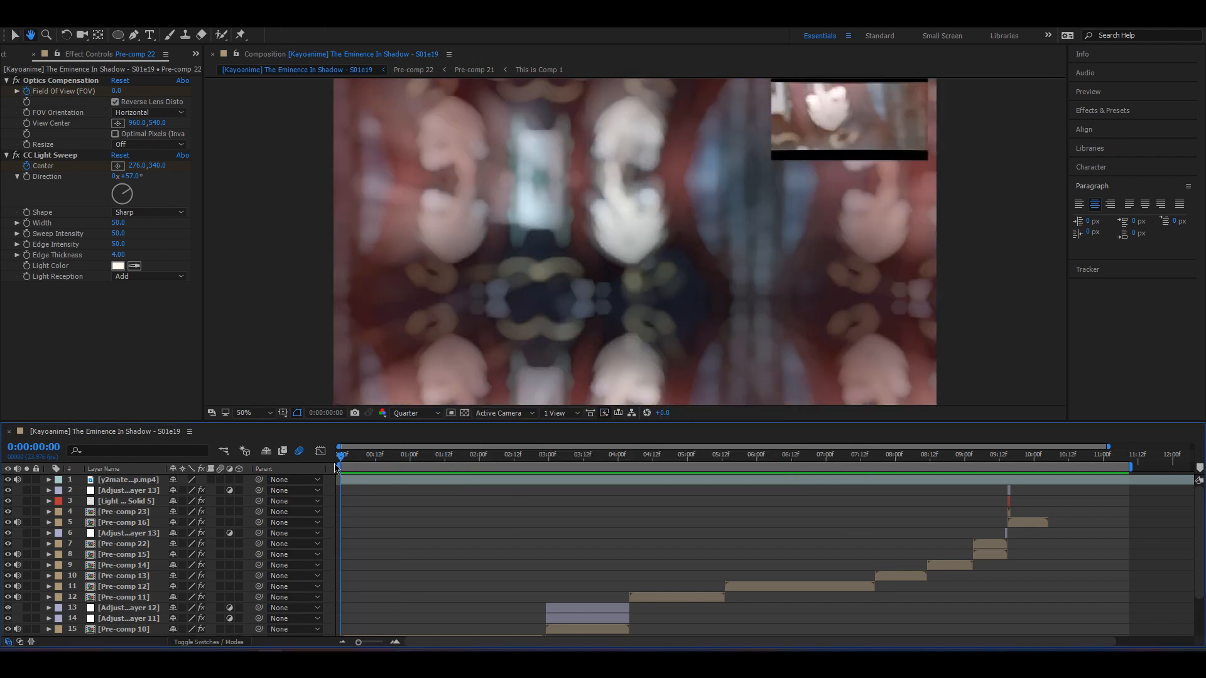